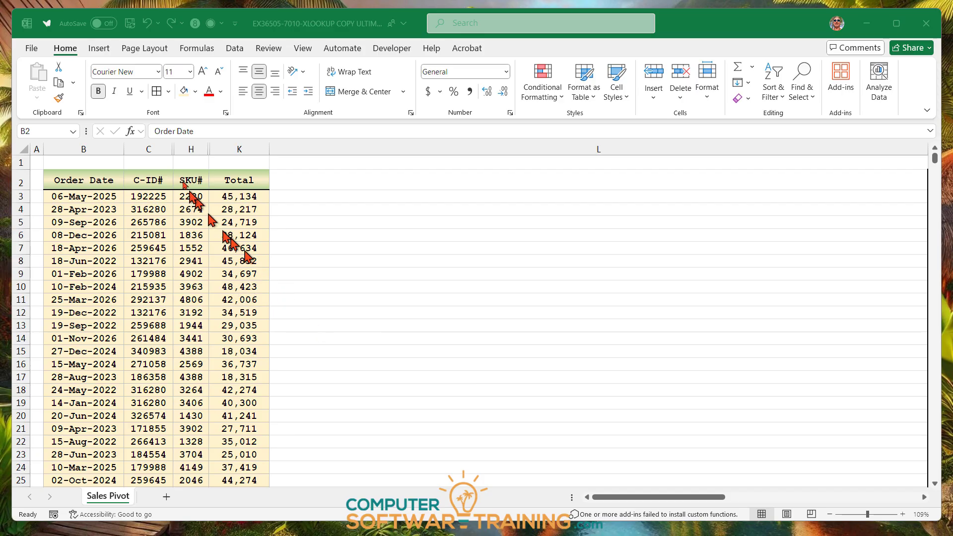
# Unhide the hidden columns between C and K in the sales table.
pyautogui.click(145, 150)
pyautogui.moveTo(145, 150); pyautogui.dragTo(236, 152)
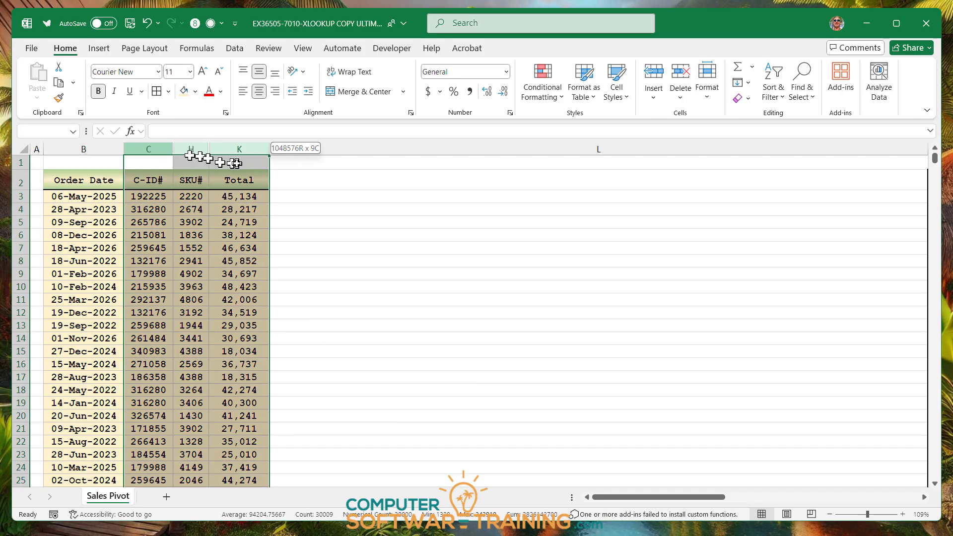
pyautogui.rightClick(210, 288)
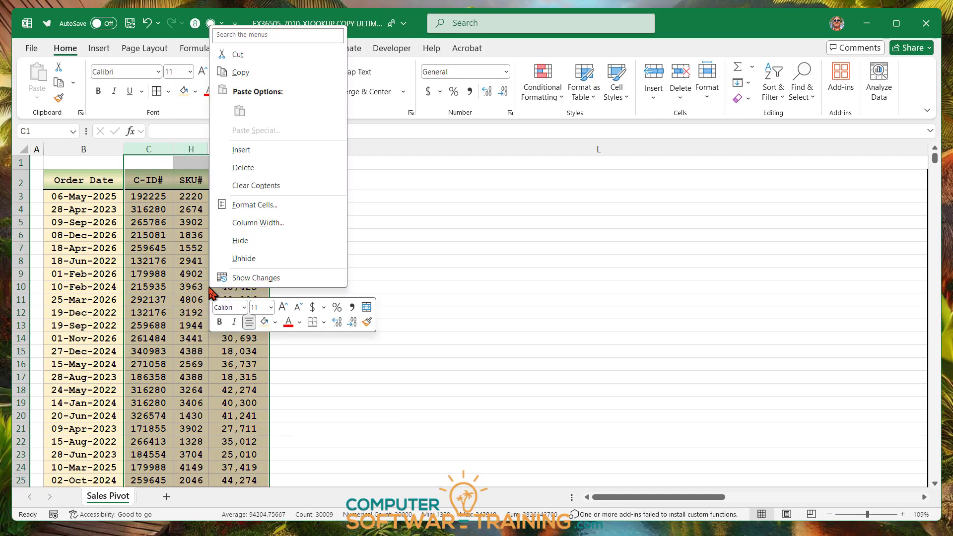
pyautogui.click(254, 258)
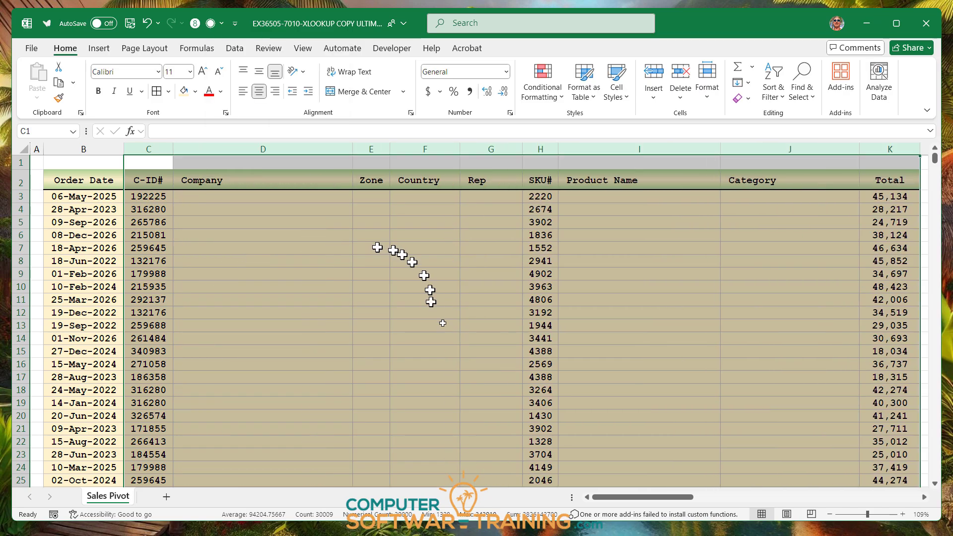
pyautogui.click(589, 284)
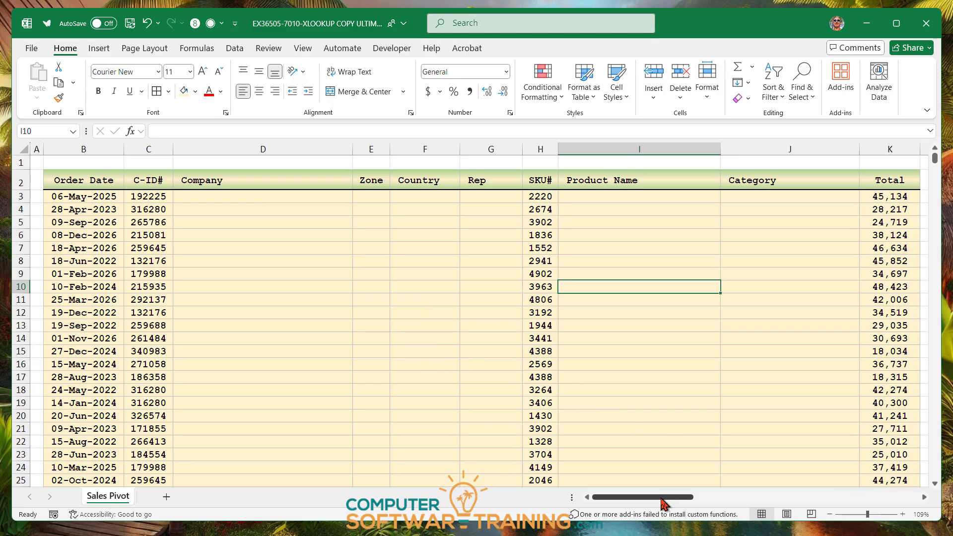
# Narrow column L to a small gap between the sales table and the customer lookup table.
pyautogui.moveTo(660, 499); pyautogui.dragTo(743, 498)
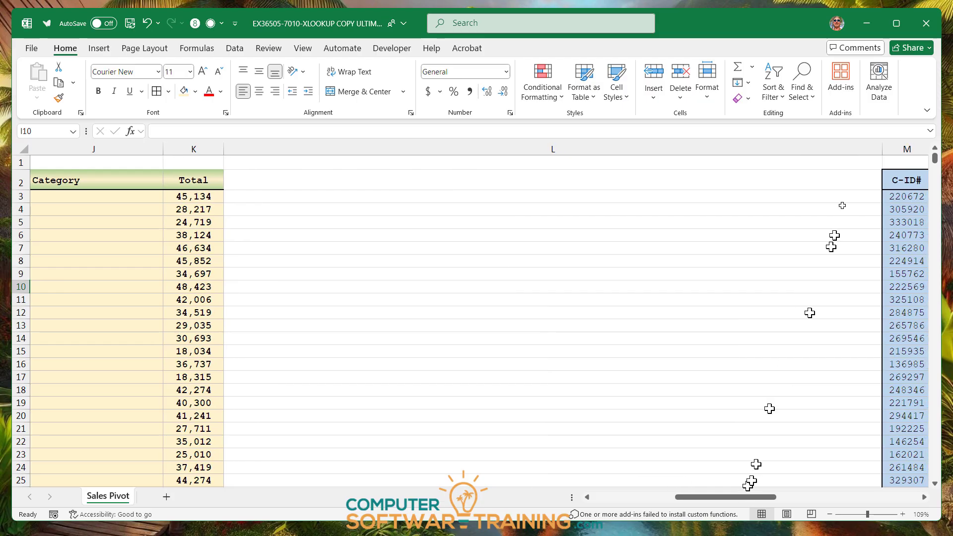
pyautogui.moveTo(881, 149); pyautogui.dragTo(256, 230)
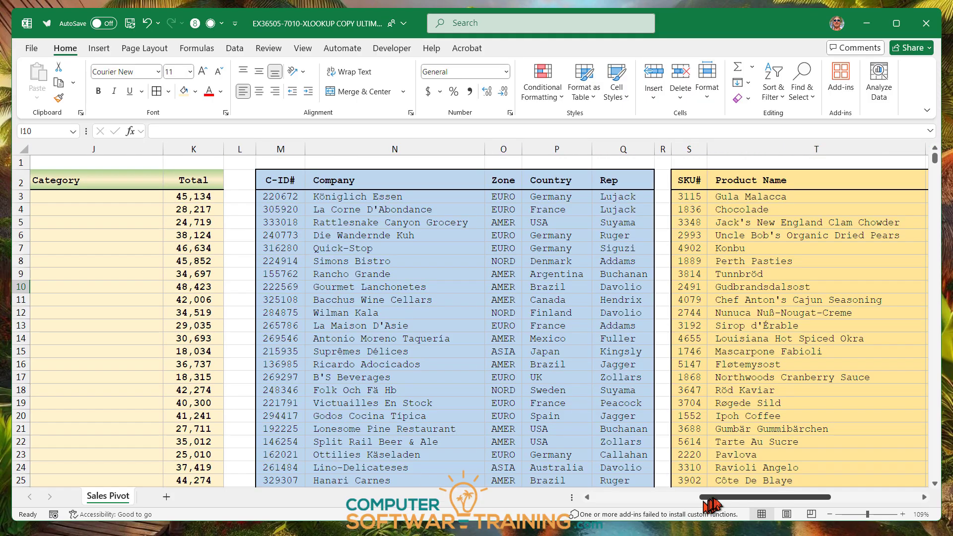
pyautogui.moveTo(709, 499)
pyautogui.mouseDown()
pyautogui.moveTo(610, 505)
pyautogui.moveTo(698, 505)
pyautogui.mouseUp()
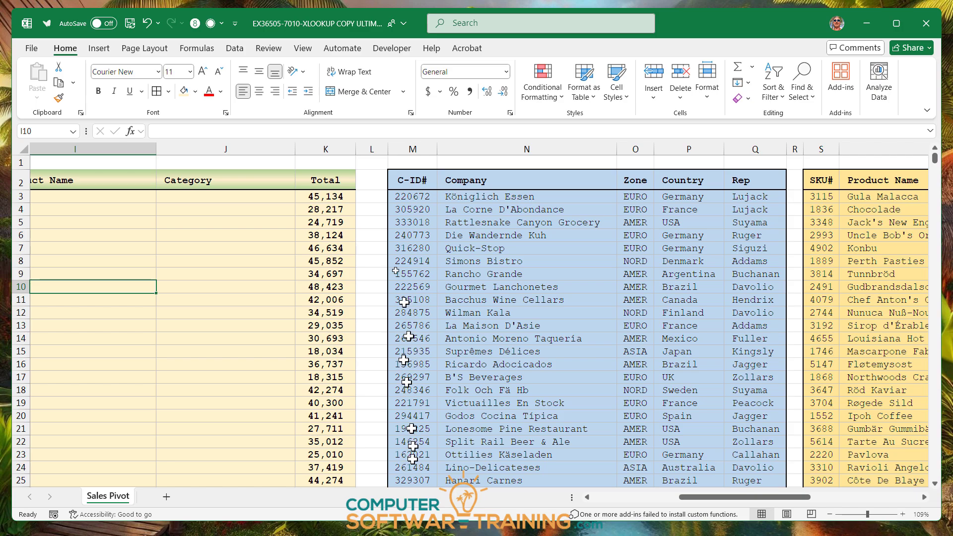
# Sort the customer lookup table in ascending order by C-ID#.
pyautogui.click(409, 199)
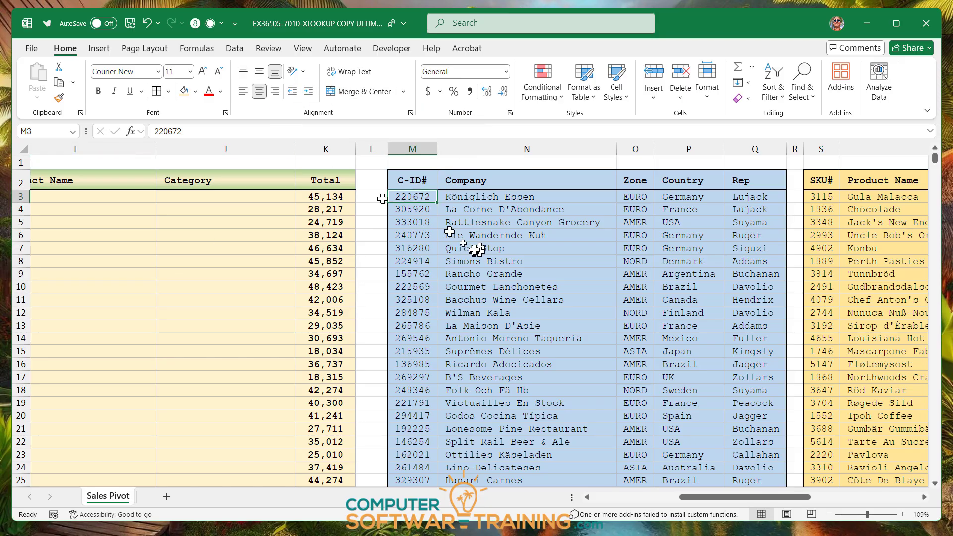
pyautogui.click(236, 52)
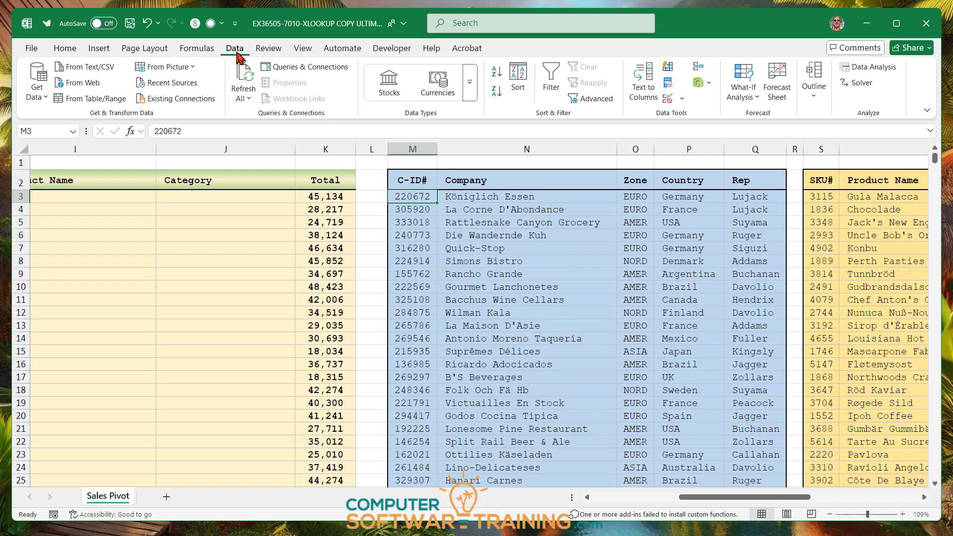
pyautogui.click(496, 75)
pyautogui.click(502, 325)
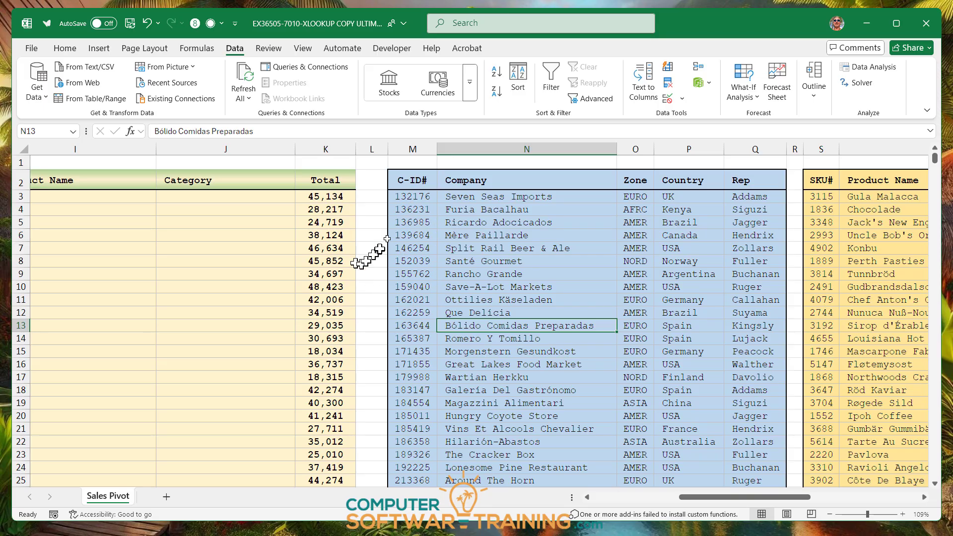
# Examine the customer table's C-ID#, Company, Zone, Country and Rep fields against the sales table's empty columns and the product table.
pyautogui.click(407, 197)
pyautogui.click(404, 235)
pyautogui.click(405, 275)
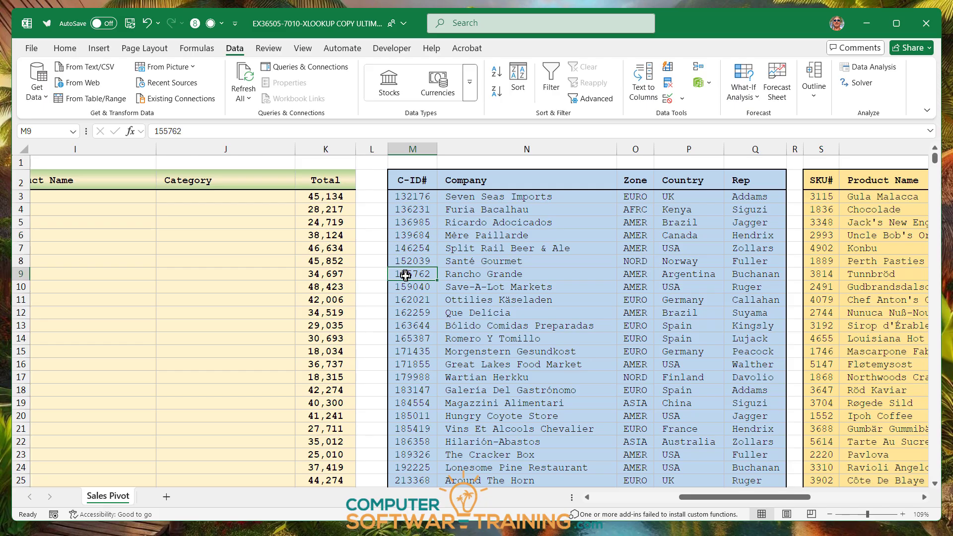
pyautogui.click(463, 198)
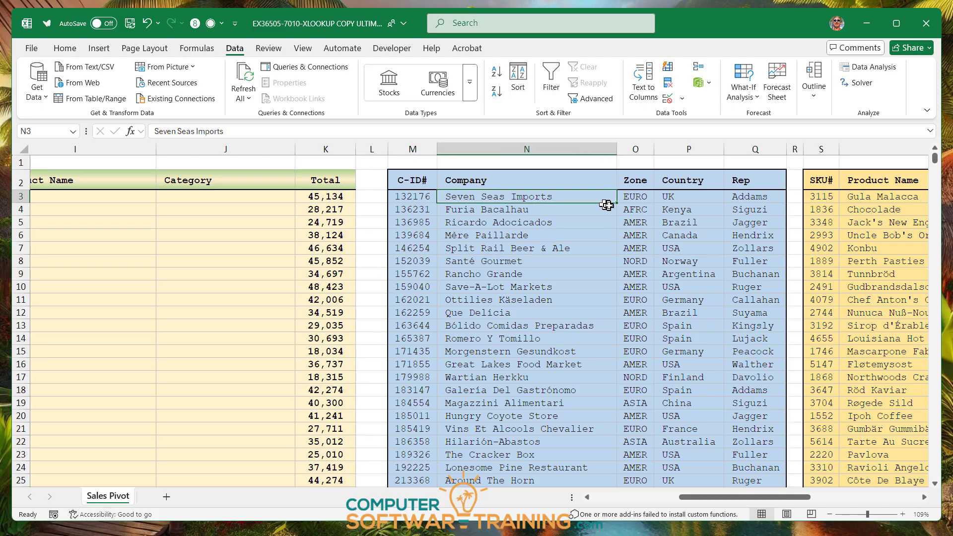
pyautogui.click(633, 198)
pyautogui.click(676, 198)
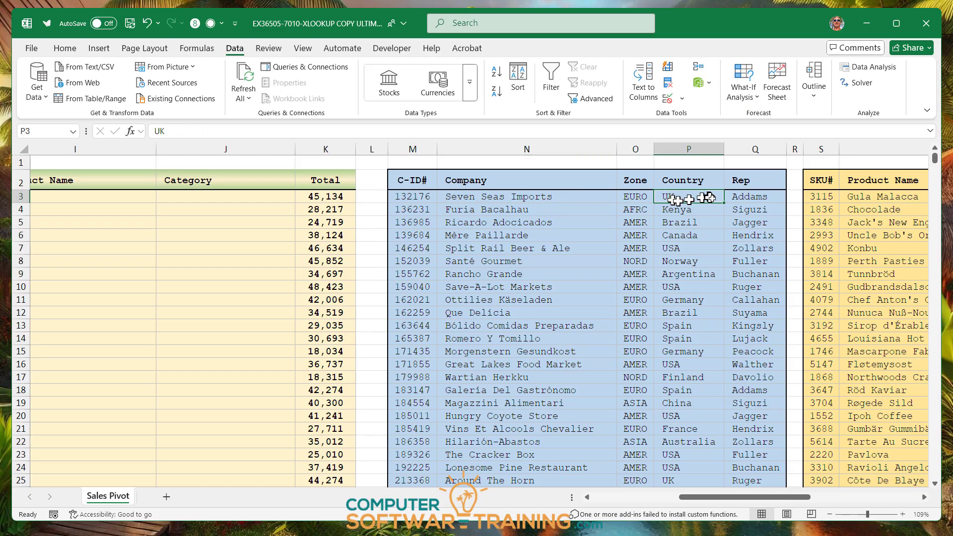
pyautogui.click(734, 199)
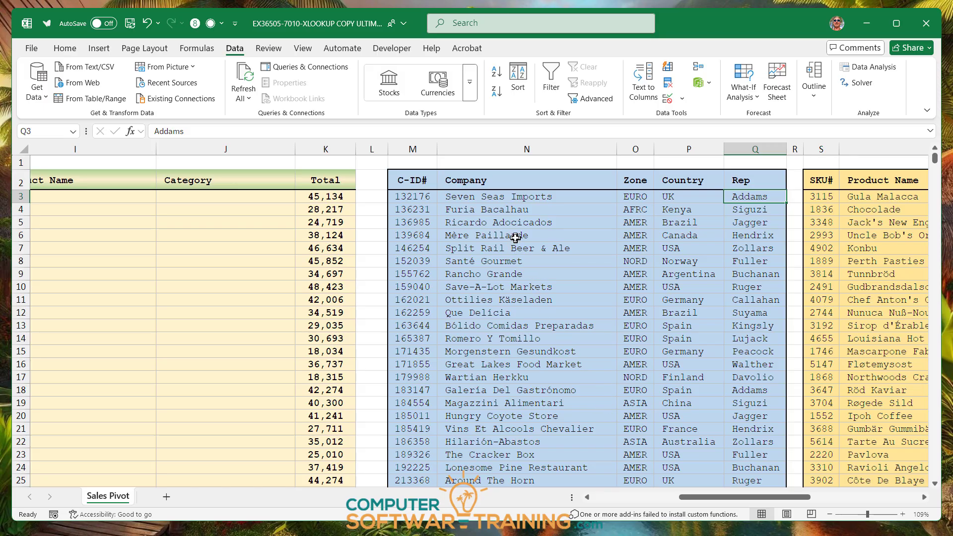
pyautogui.moveTo(789, 497); pyautogui.dragTo(690, 501)
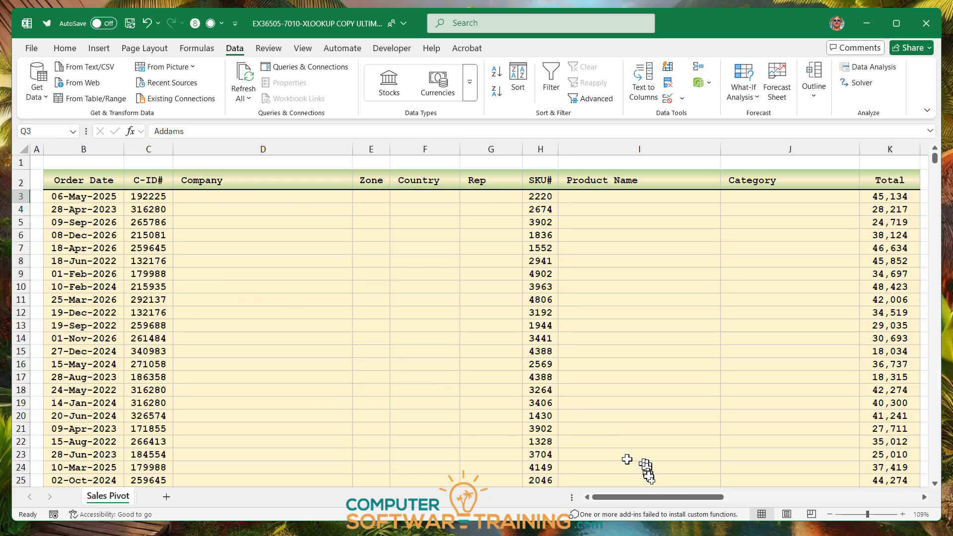
pyautogui.moveTo(662, 502); pyautogui.dragTo(742, 502)
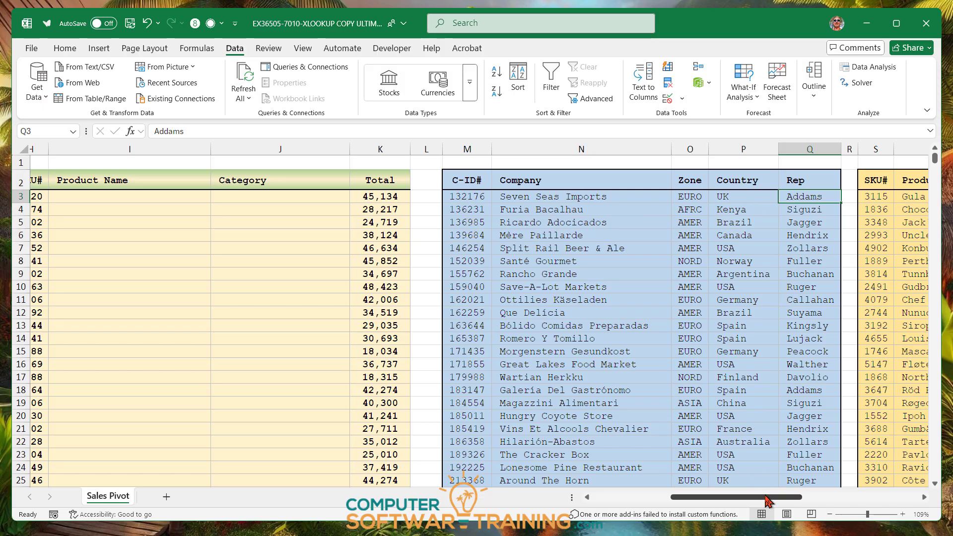
pyautogui.moveTo(768, 500); pyautogui.dragTo(814, 490)
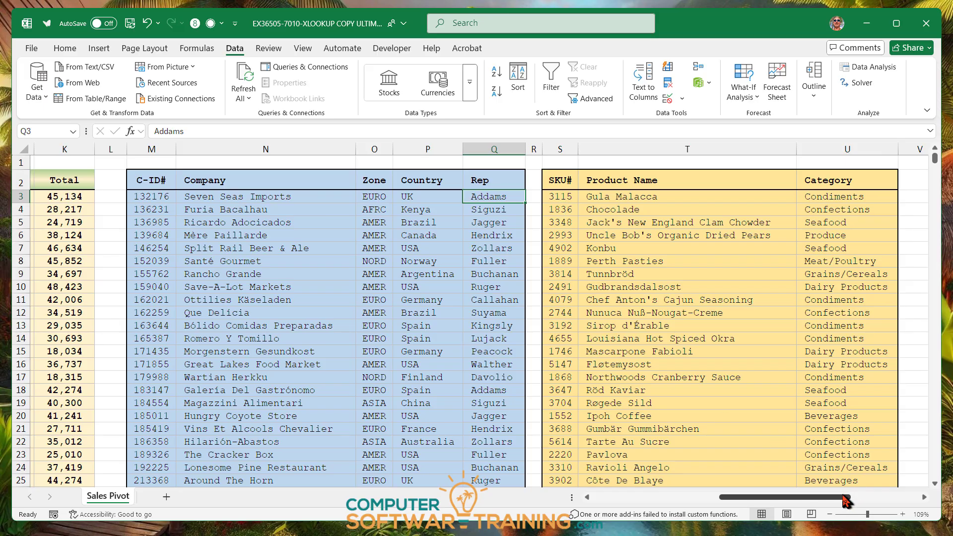
pyautogui.moveTo(844, 498); pyautogui.dragTo(779, 497)
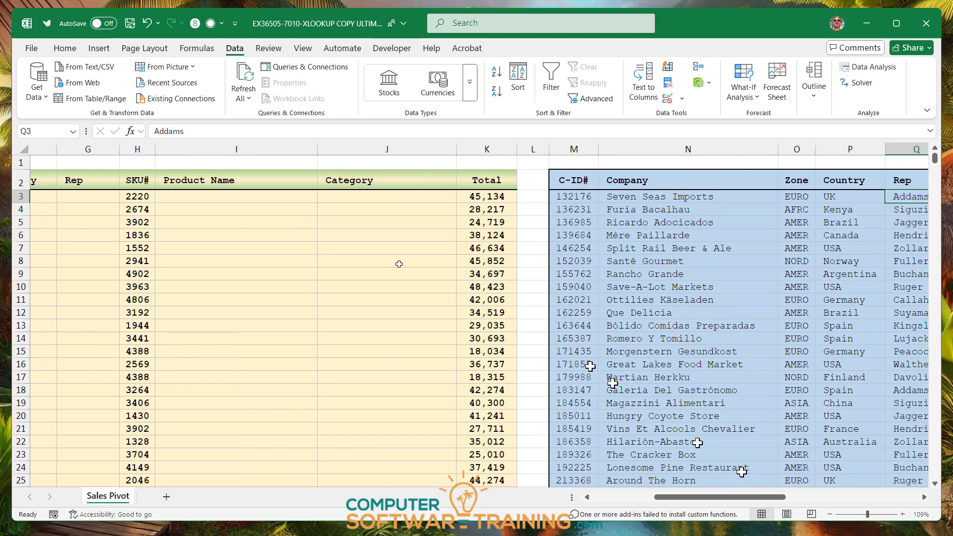
# Sort the product lookup table in ascending order by SKU#.
pyautogui.click(139, 198)
pyautogui.click(192, 197)
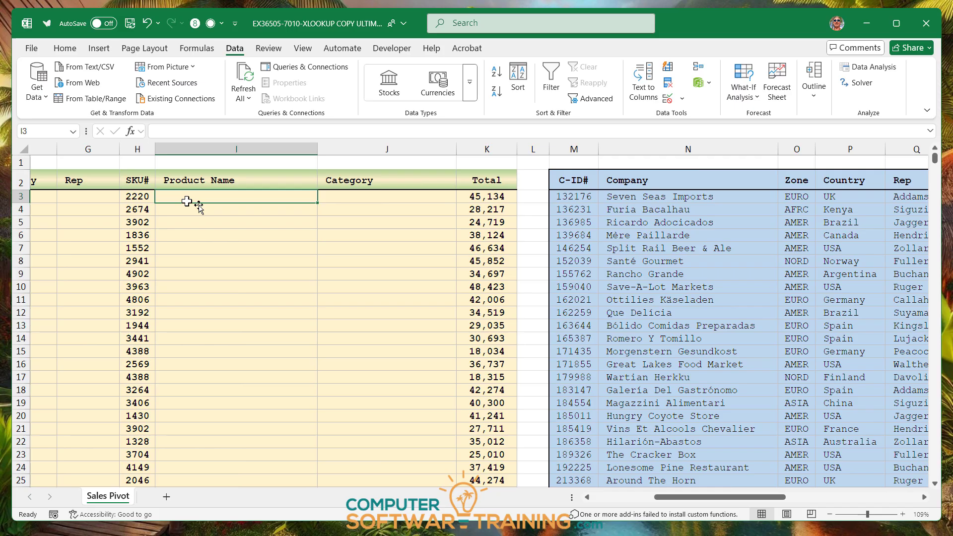
pyautogui.click(367, 198)
pyautogui.moveTo(755, 498); pyautogui.dragTo(834, 499)
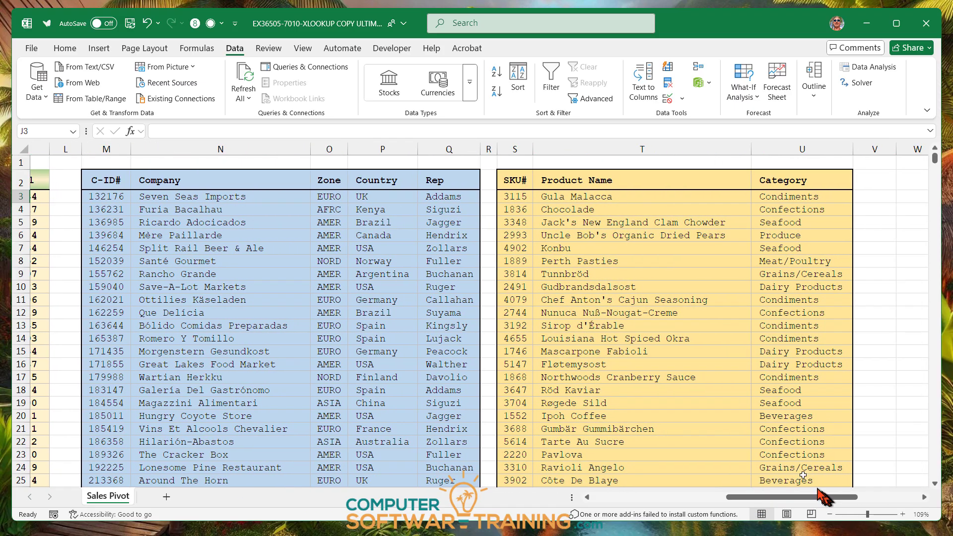
pyautogui.click(514, 197)
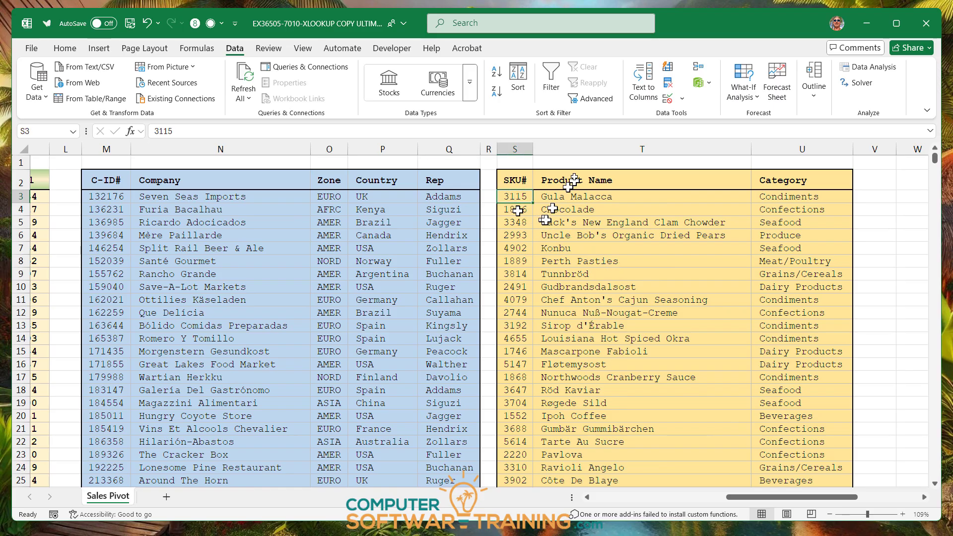
pyautogui.click(495, 70)
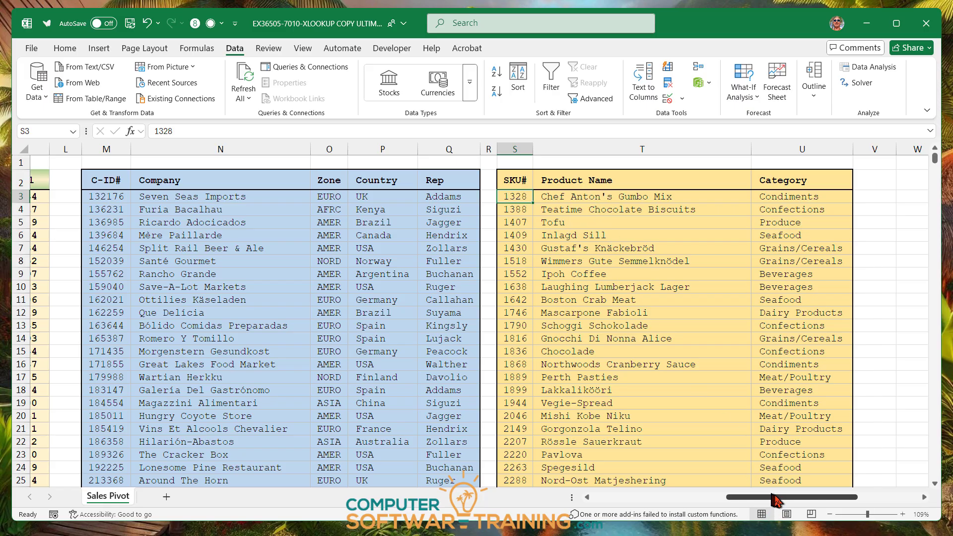
# Sort the main sales table in ascending order by C-ID#.
pyautogui.moveTo(777, 501); pyautogui.dragTo(639, 499)
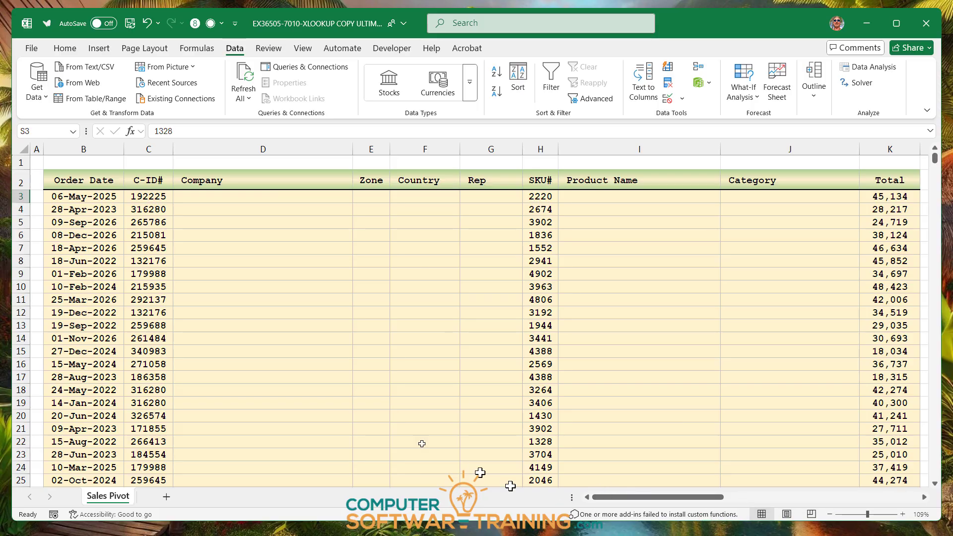
pyautogui.click(151, 198)
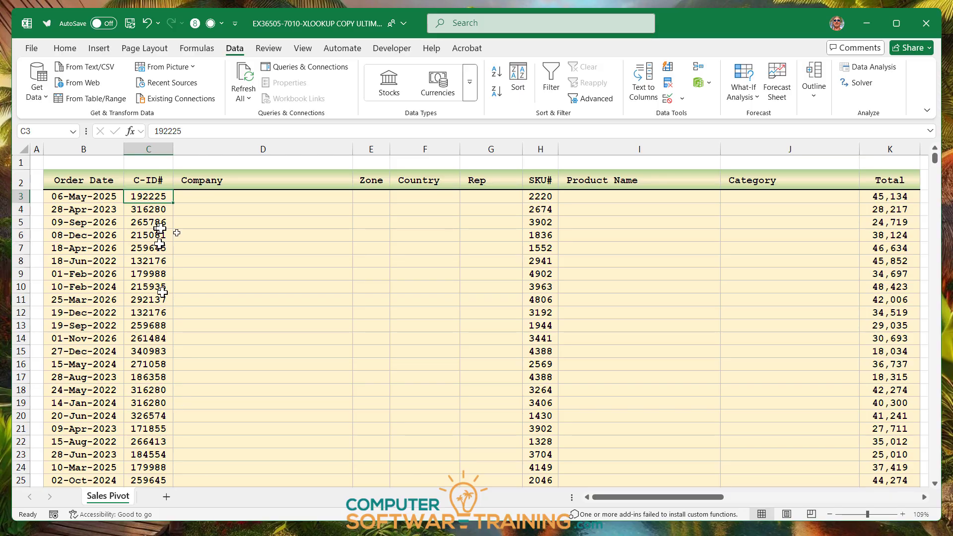
pyautogui.click(495, 73)
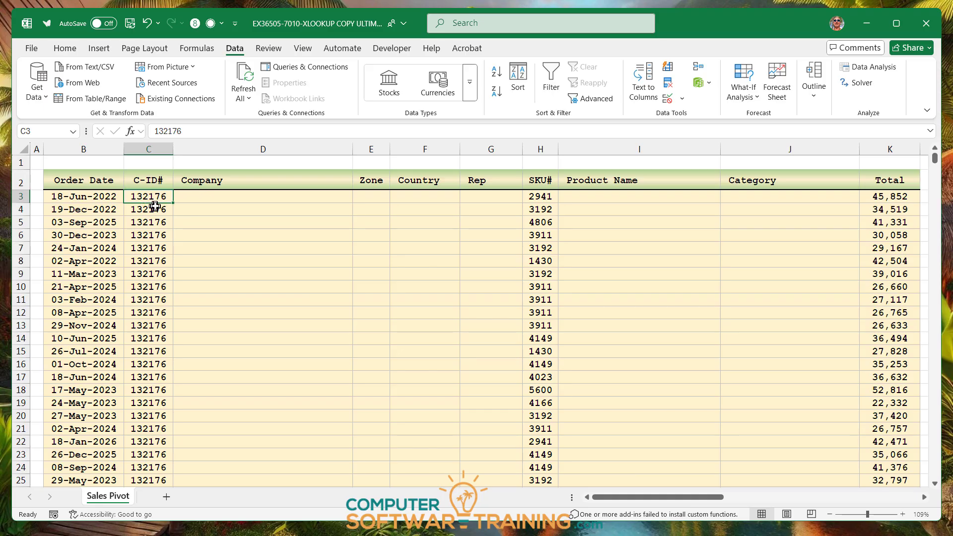
# Enter the first customer's company, Seven Seas Imports, in cell D3 and fill it down through row 127 for the same C-ID#.
pyautogui.moveTo(635, 498); pyautogui.dragTo(714, 498)
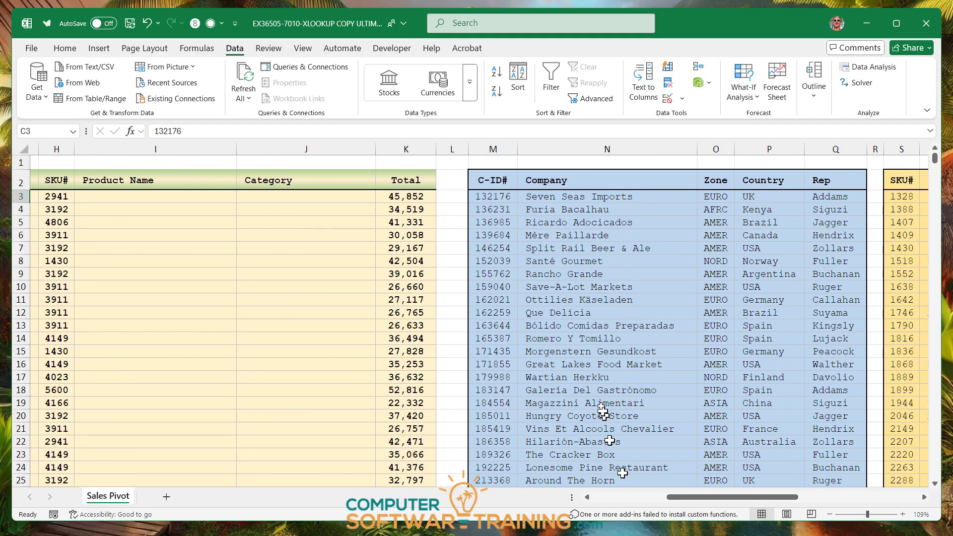
pyautogui.click(502, 198)
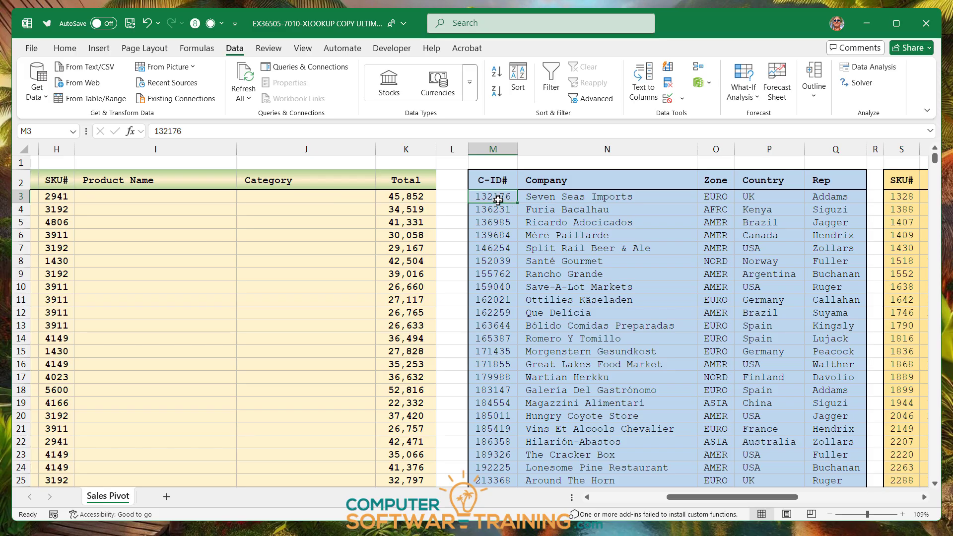
pyautogui.click(549, 198)
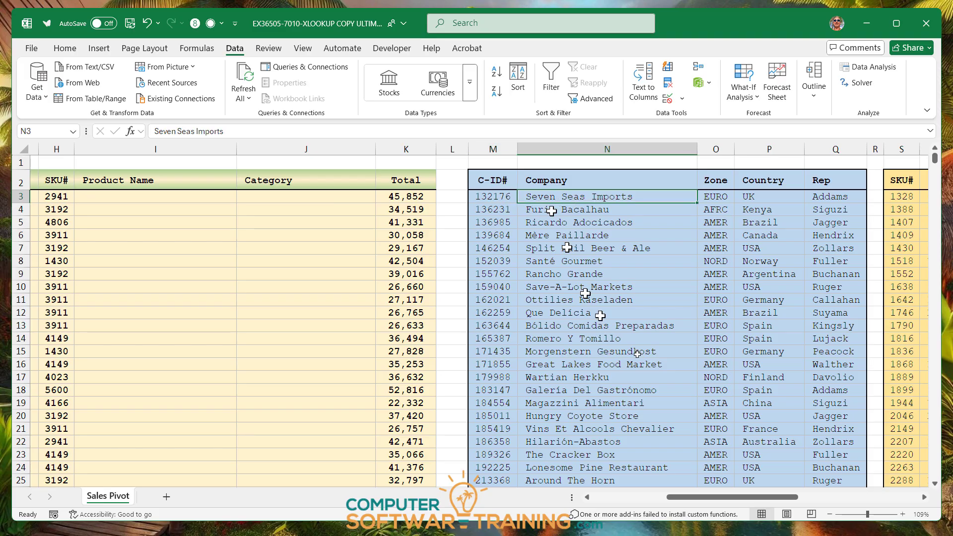
pyautogui.moveTo(753, 497); pyautogui.dragTo(727, 498)
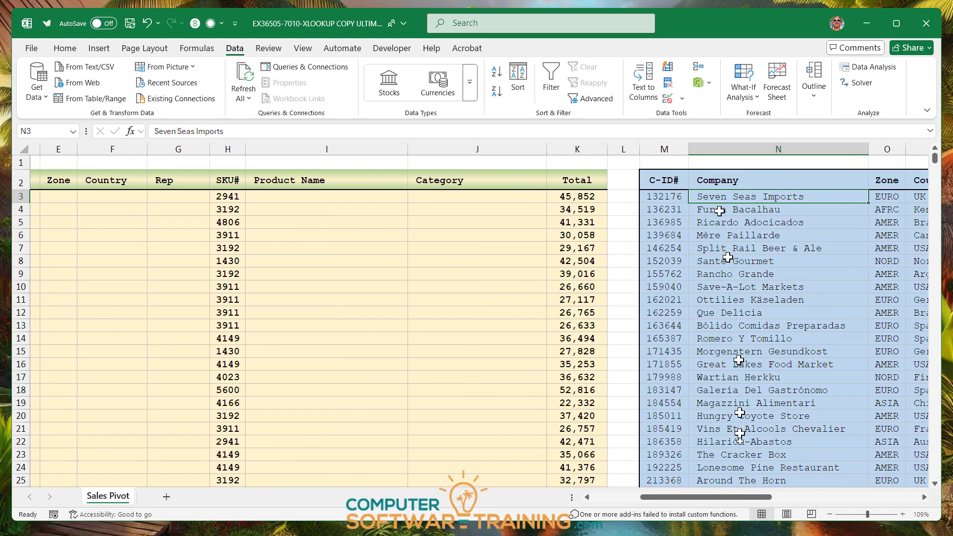
pyautogui.moveTo(745, 497); pyautogui.dragTo(703, 498)
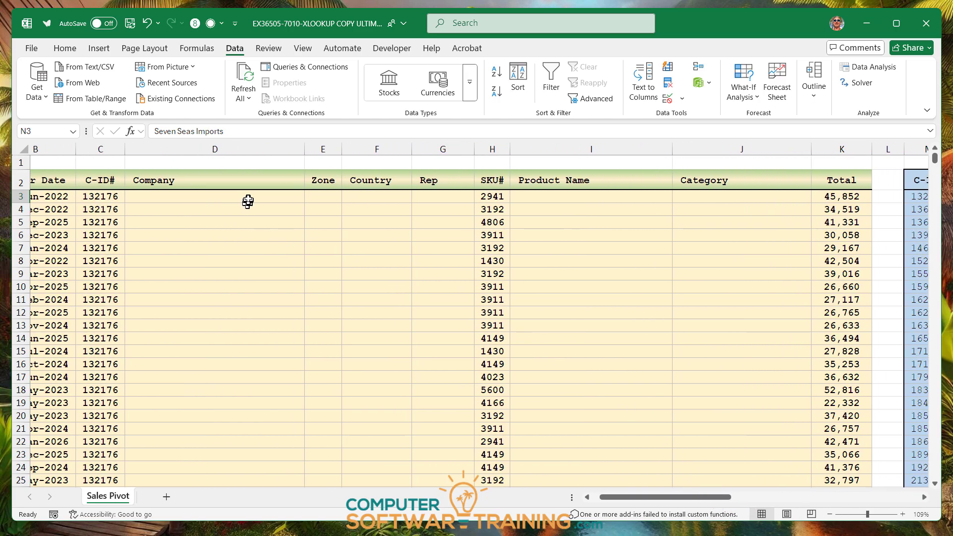
pyautogui.click(248, 196)
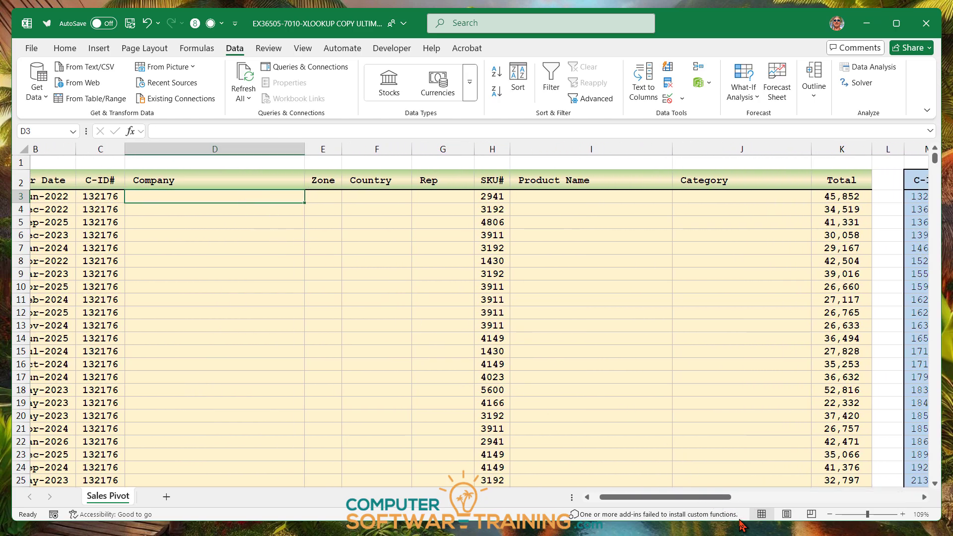
pyautogui.write('Seven Seas I')
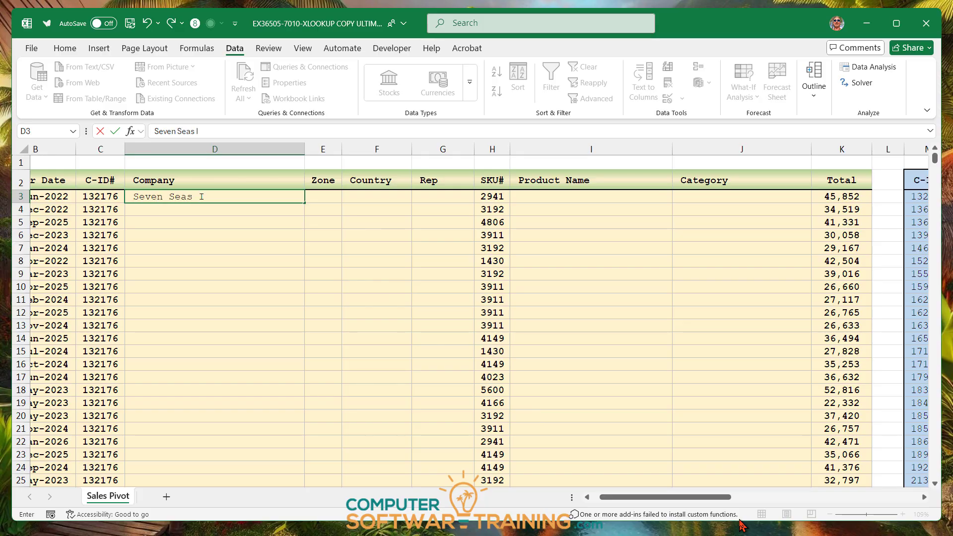
pyautogui.write('mports')
pyautogui.press('Return')
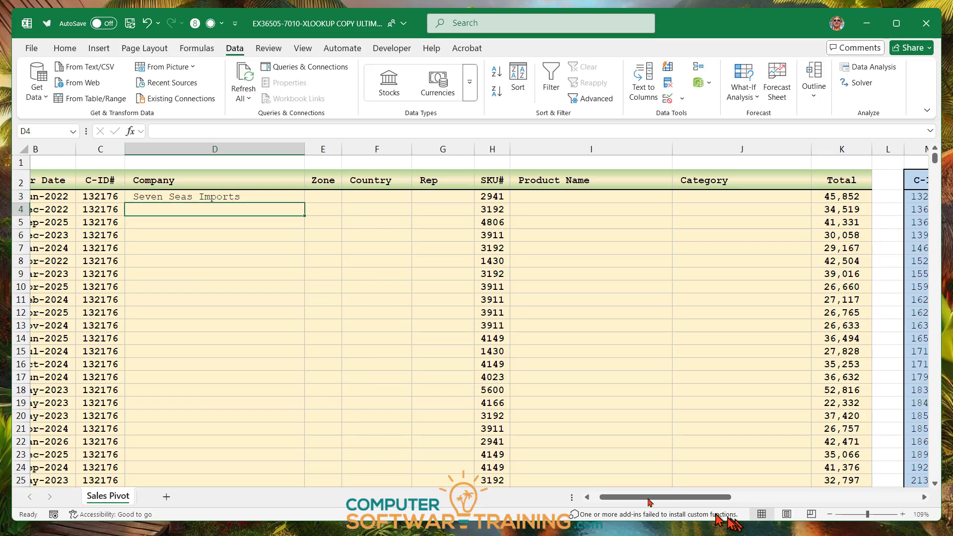
pyautogui.click(276, 196)
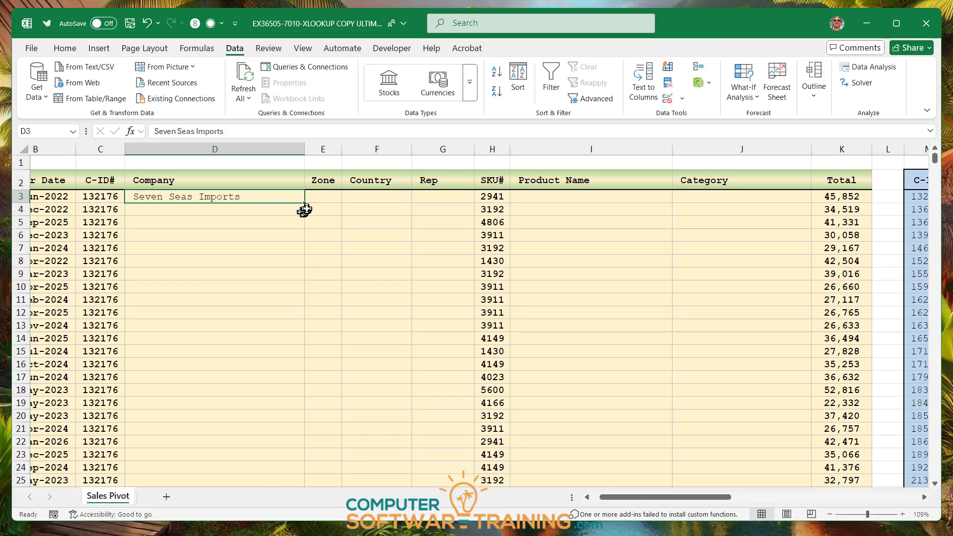
pyautogui.moveTo(304, 208); pyautogui.dragTo(279, 271)
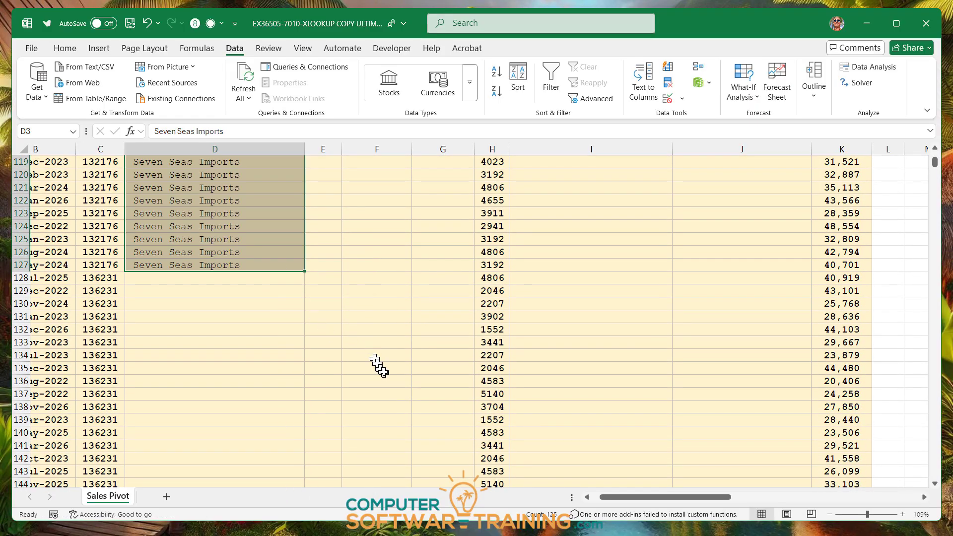
# Undo the Seven Seas Imports fill and its manual entry in the sales table's Company column.
pyautogui.scroll(20, 377, 365)
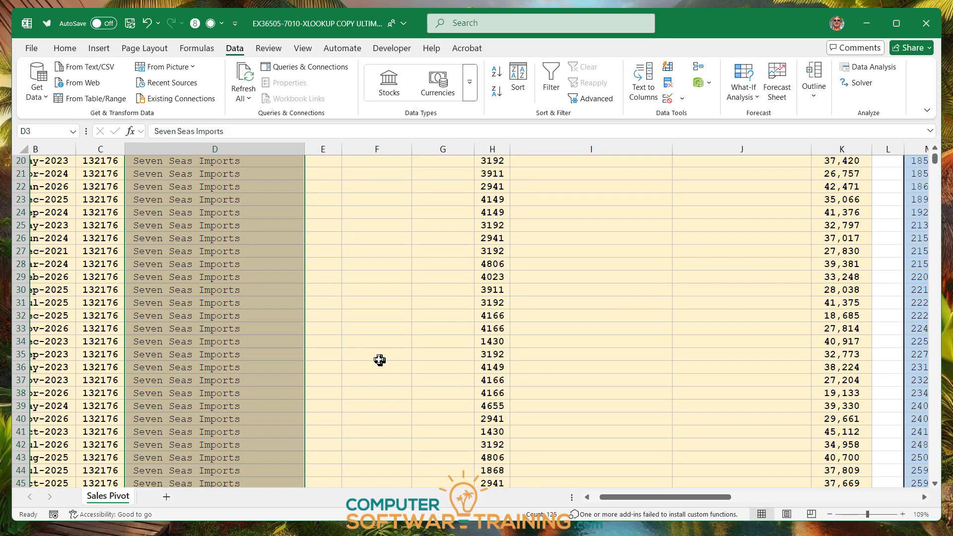
pyautogui.scroll(6, 380, 360)
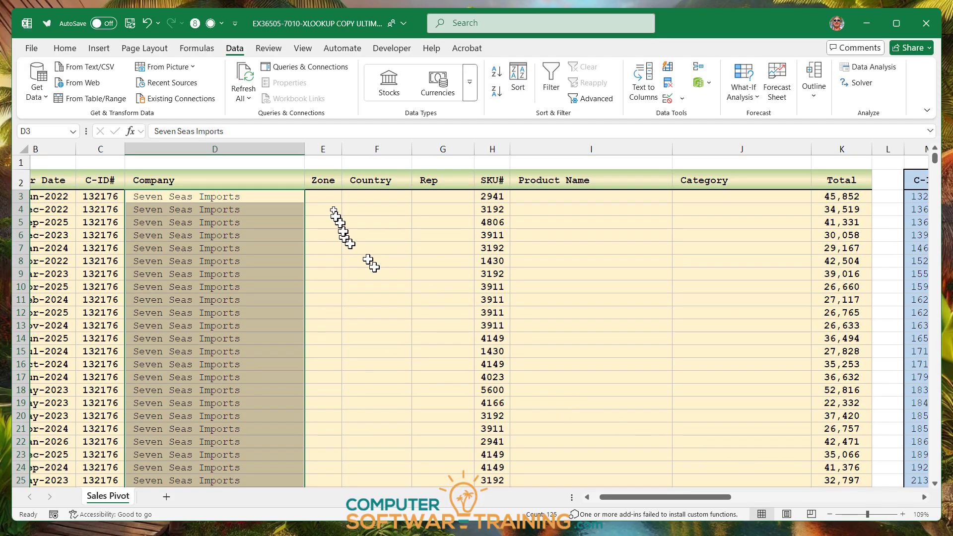
pyautogui.moveTo(710, 498); pyautogui.dragTo(764, 500)
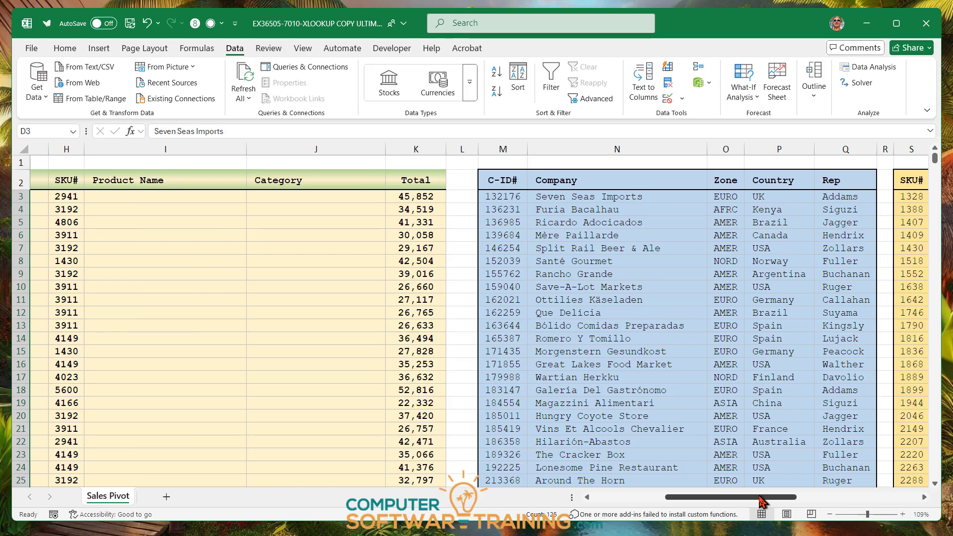
pyautogui.moveTo(760, 501); pyautogui.dragTo(665, 516)
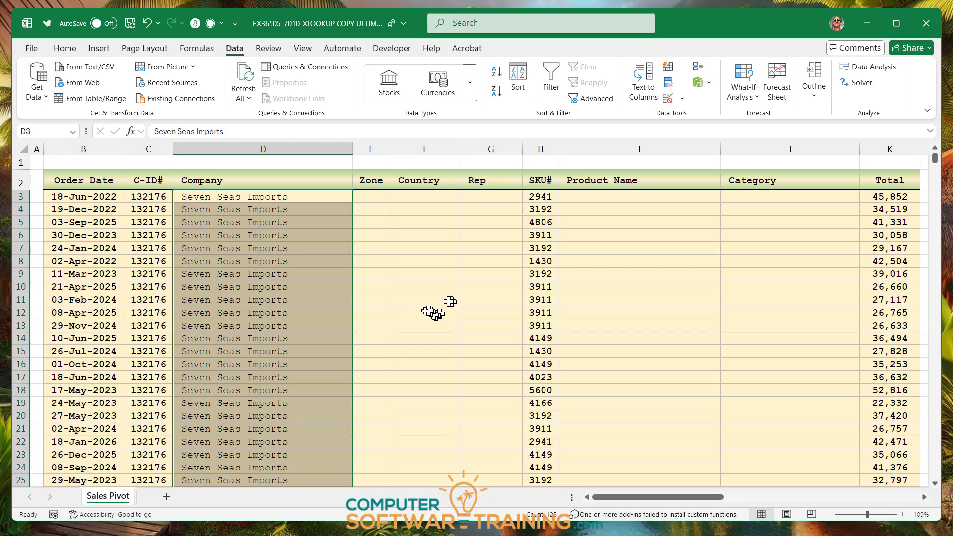
pyautogui.scroll(-1, 417, 331)
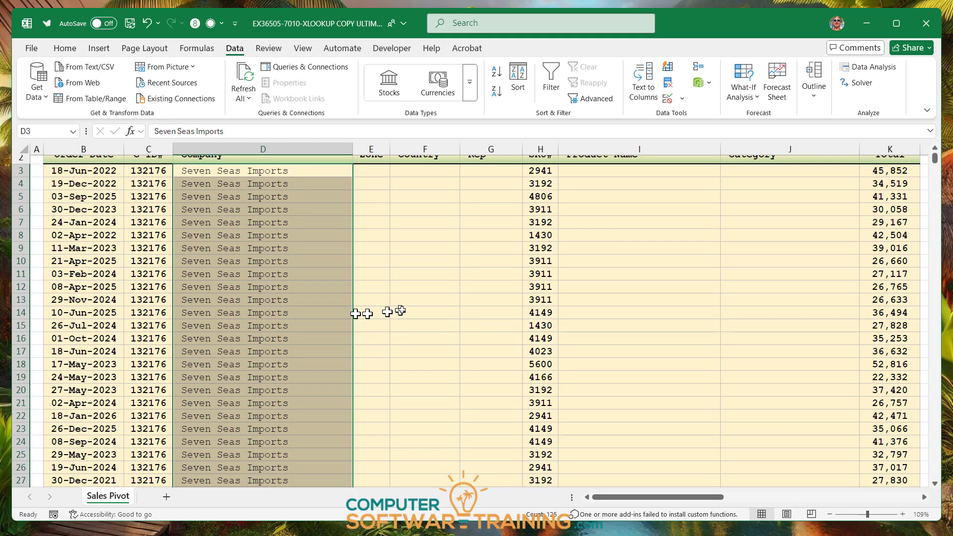
pyautogui.scroll(1, 402, 308)
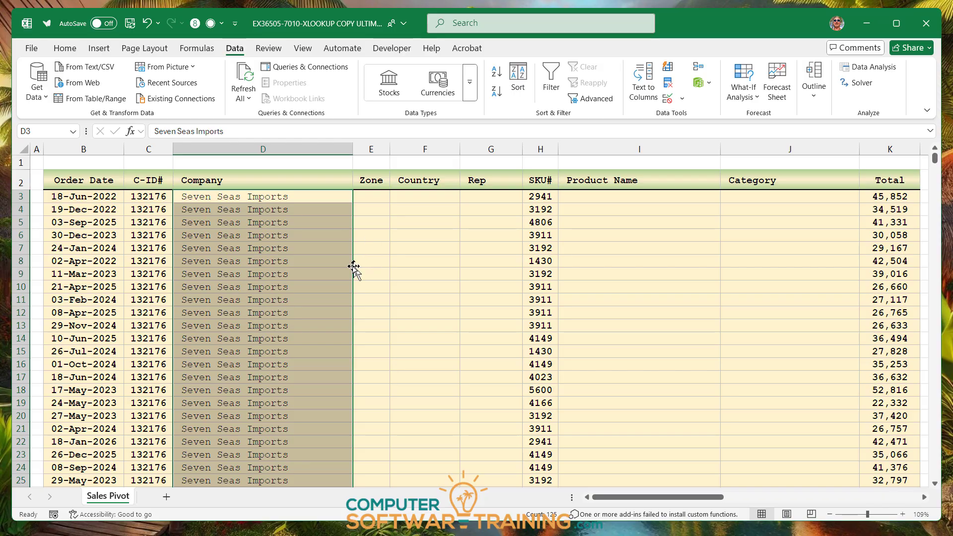
pyautogui.keyDown('ctrl'); pyautogui.click(302, 273); pyautogui.keyUp('ctrl')
pyautogui.click(302, 273)
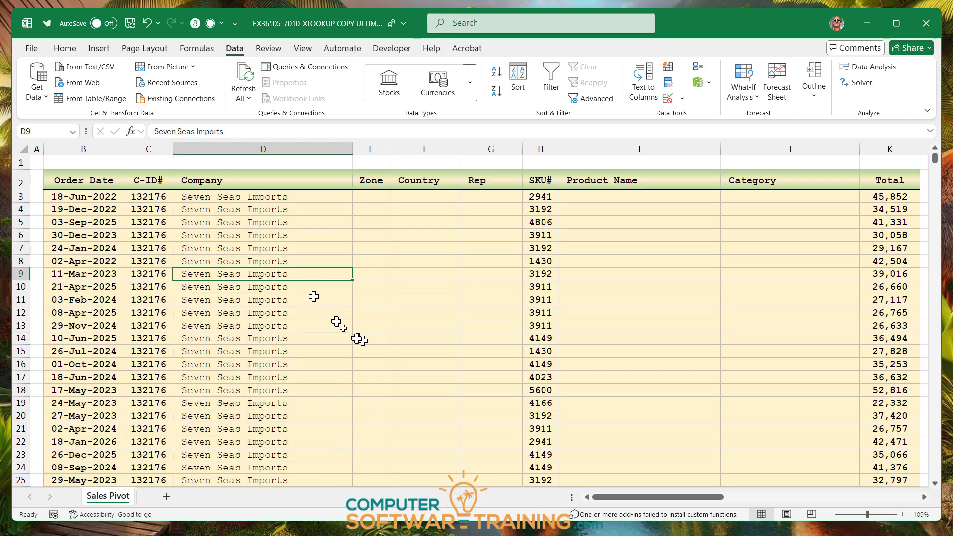
pyautogui.click(147, 24)
pyautogui.click(147, 23)
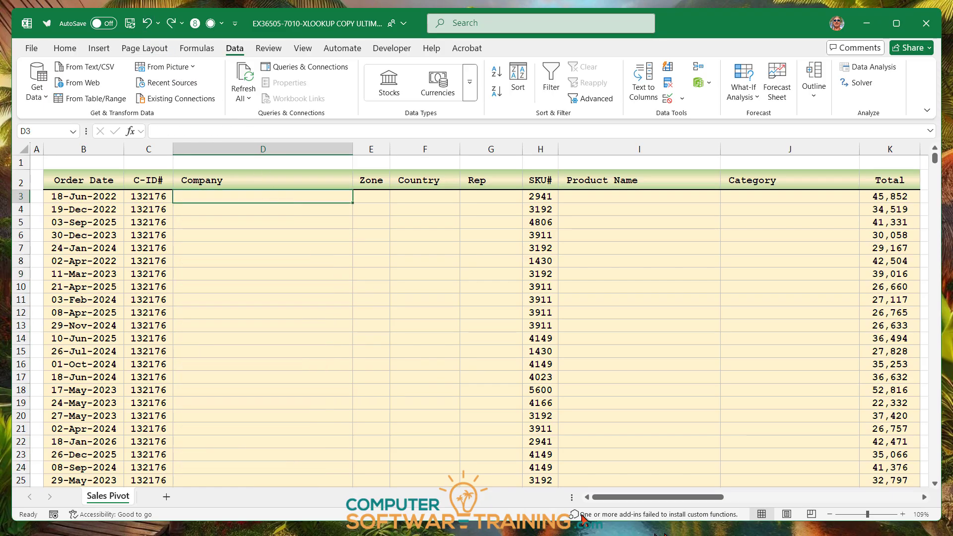
# Undo the sales table's ascending sort by C-ID# to restore the original row order.
pyautogui.moveTo(676, 497)
pyautogui.mouseDown()
pyautogui.moveTo(757, 498)
pyautogui.moveTo(665, 496)
pyautogui.mouseUp()
pyautogui.click(147, 23)
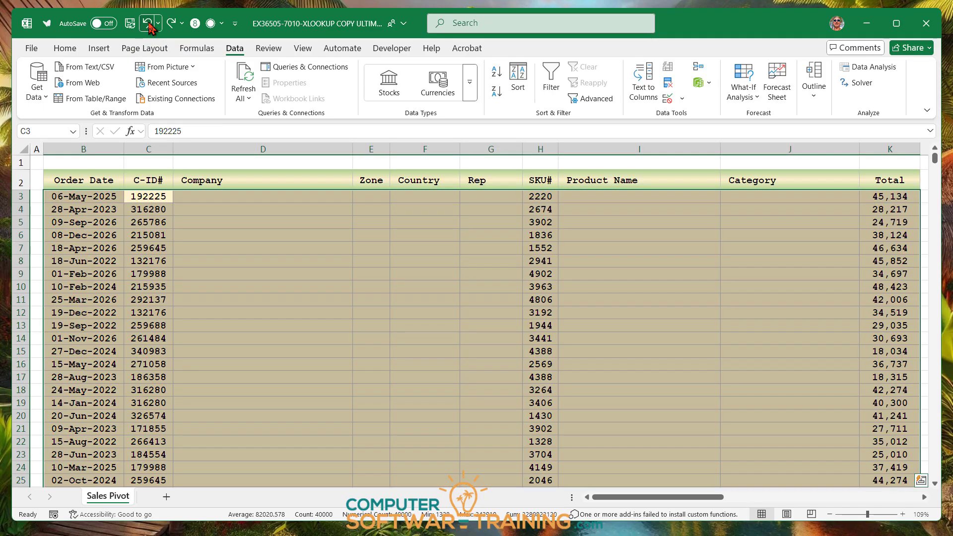
pyautogui.click(233, 305)
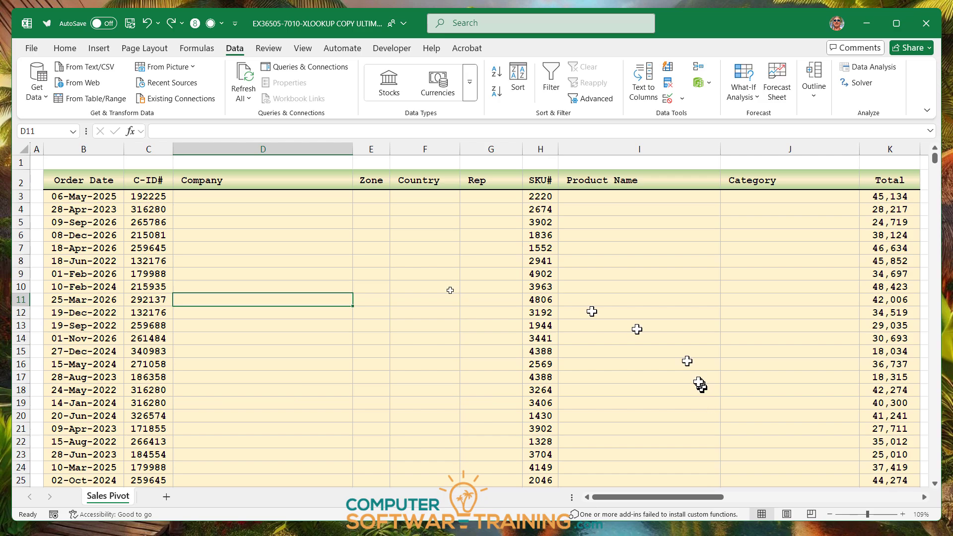
# Start a VLOOKUP formula in Company cell D3 with the C-ID# in C3 as the lookup value.
pyautogui.click(221, 194)
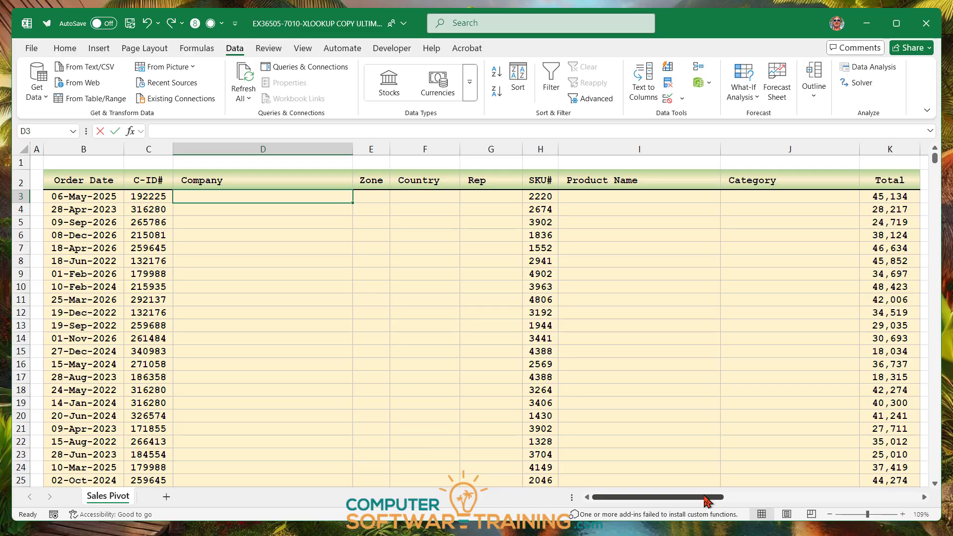
pyautogui.write('=v')
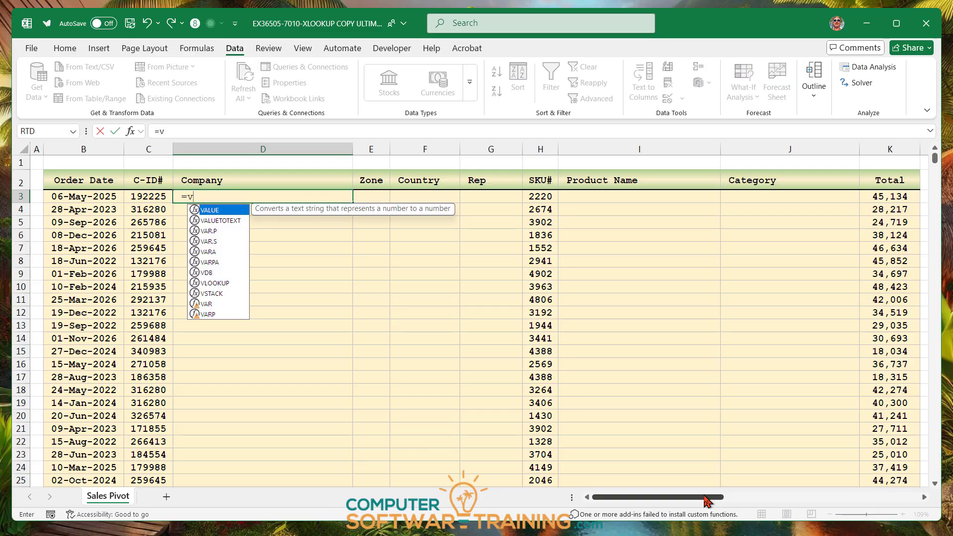
pyautogui.doubleClick(206, 284)
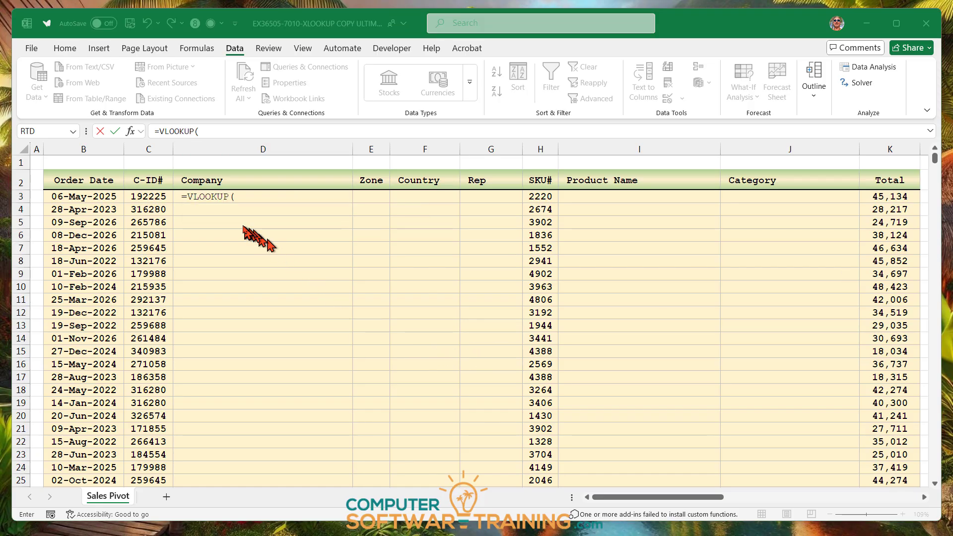
pyautogui.click(235, 198)
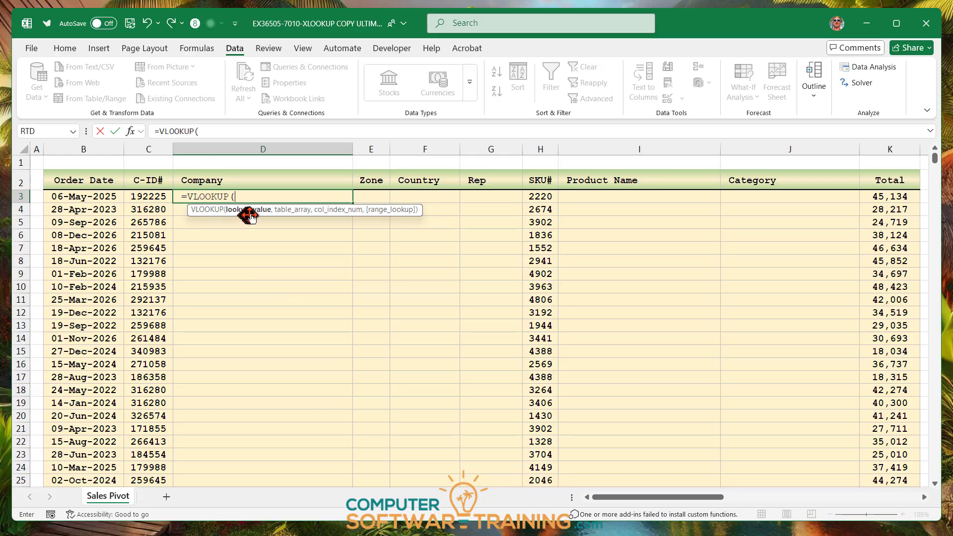
pyautogui.click(146, 197)
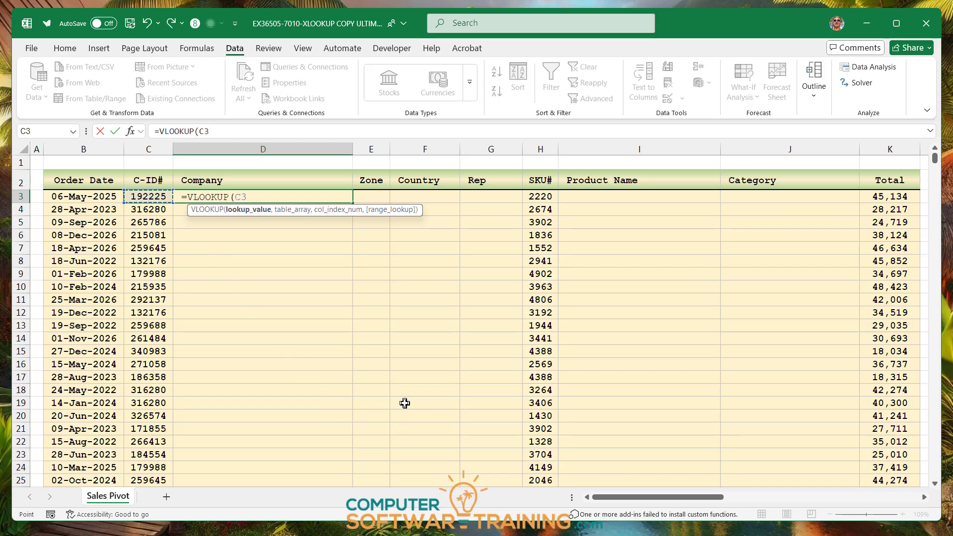
pyautogui.write(',')
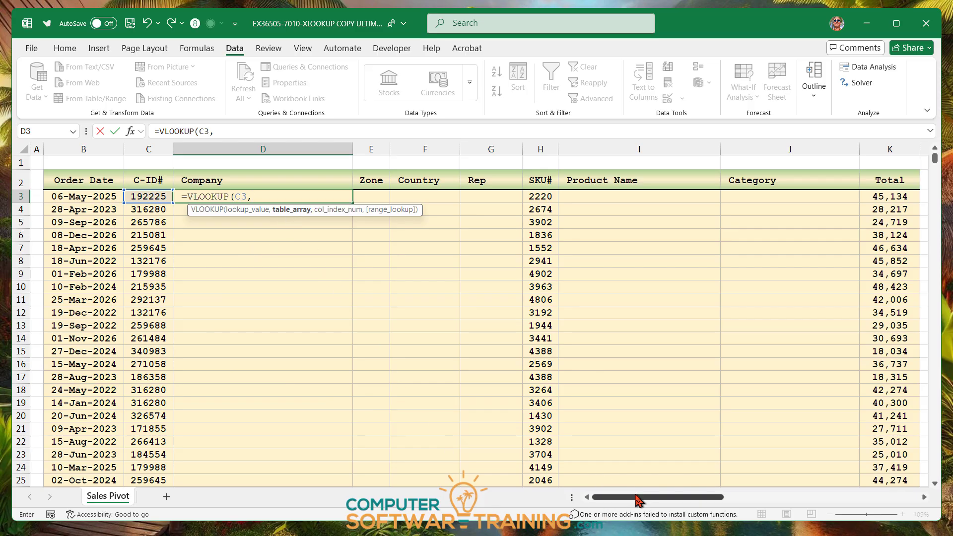
# Complete the D3 VLOOKUP with customer table columns M:Q as table array, column index 2 and FALSE for an exact match.
pyautogui.moveTo(636, 501); pyautogui.dragTo(704, 487)
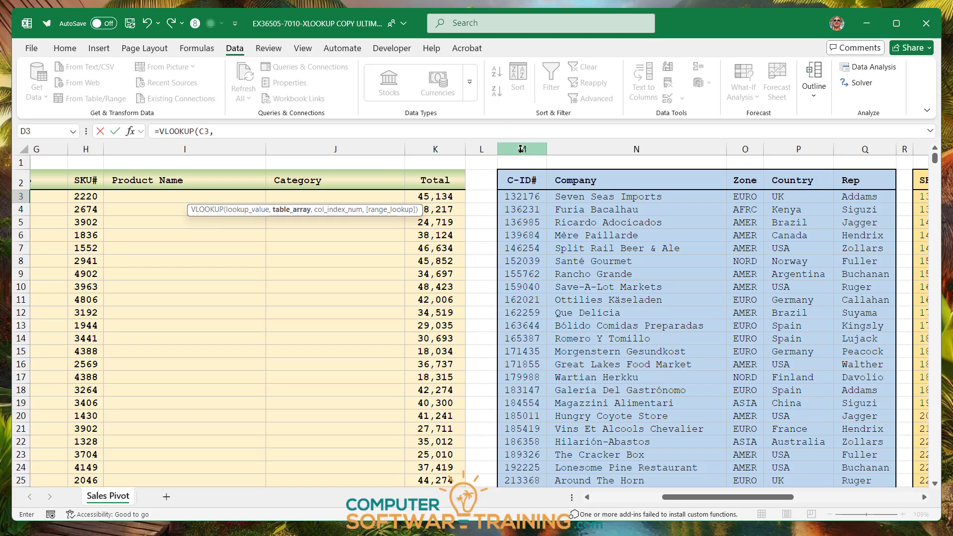
pyautogui.moveTo(521, 148); pyautogui.dragTo(853, 161)
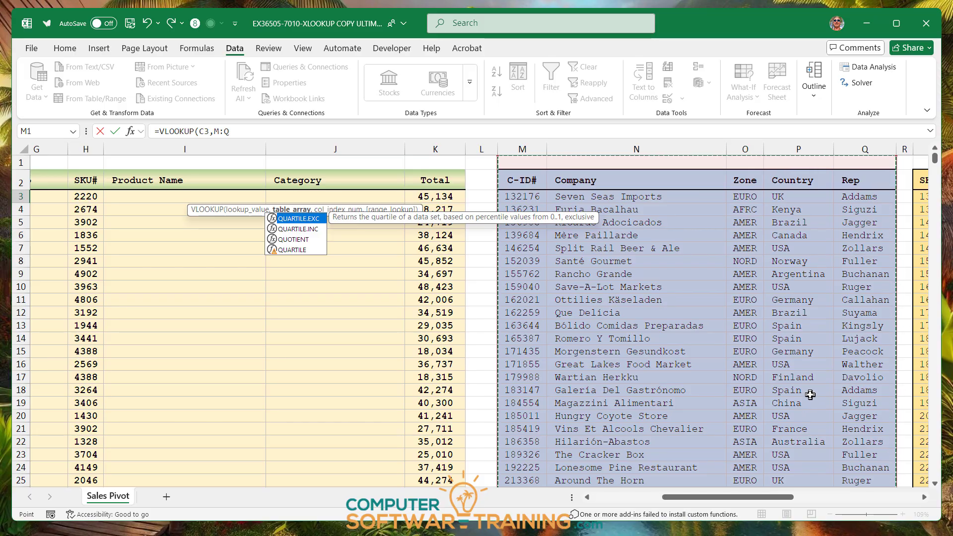
pyautogui.write(',')
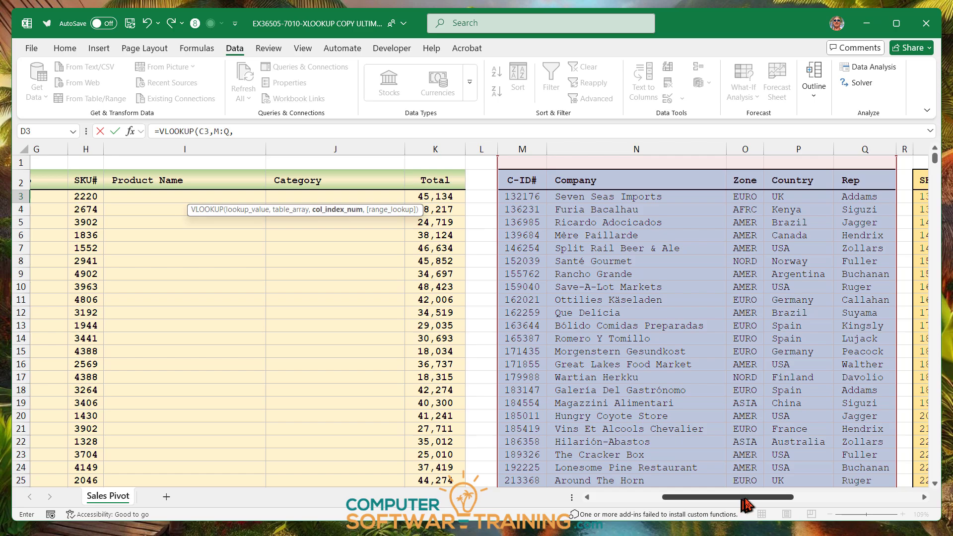
pyautogui.moveTo(749, 497)
pyautogui.mouseDown()
pyautogui.moveTo(691, 508)
pyautogui.moveTo(752, 505)
pyautogui.mouseUp()
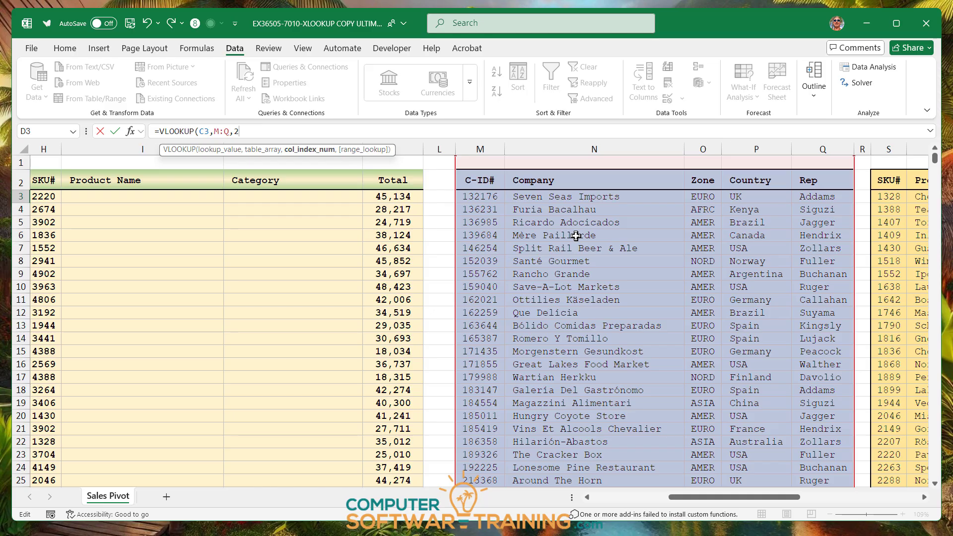
pyautogui.write(',')
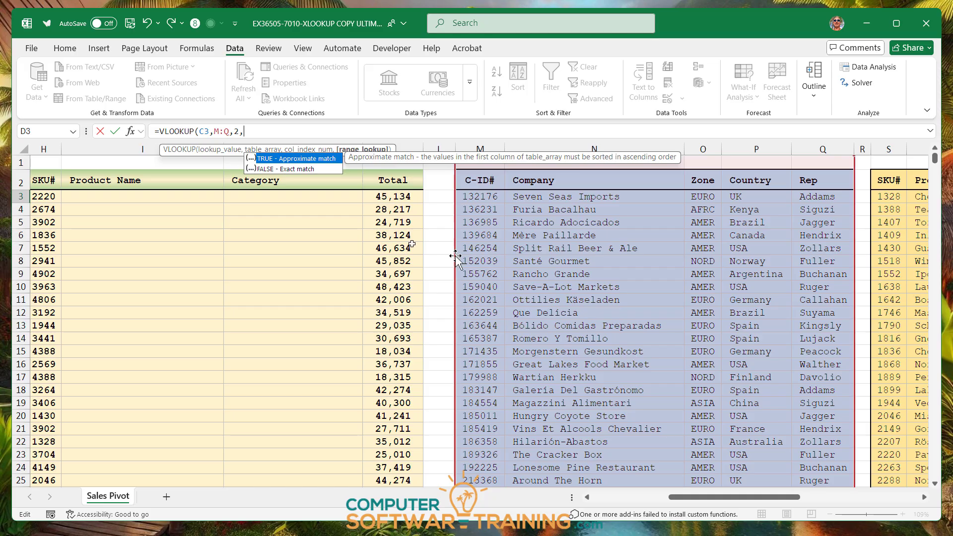
pyautogui.doubleClick(274, 170)
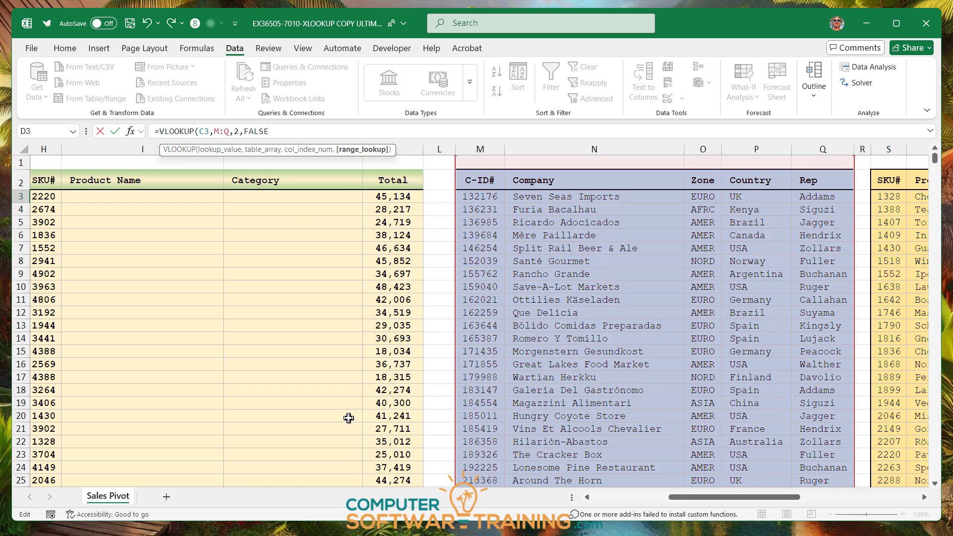
pyautogui.press('Return')
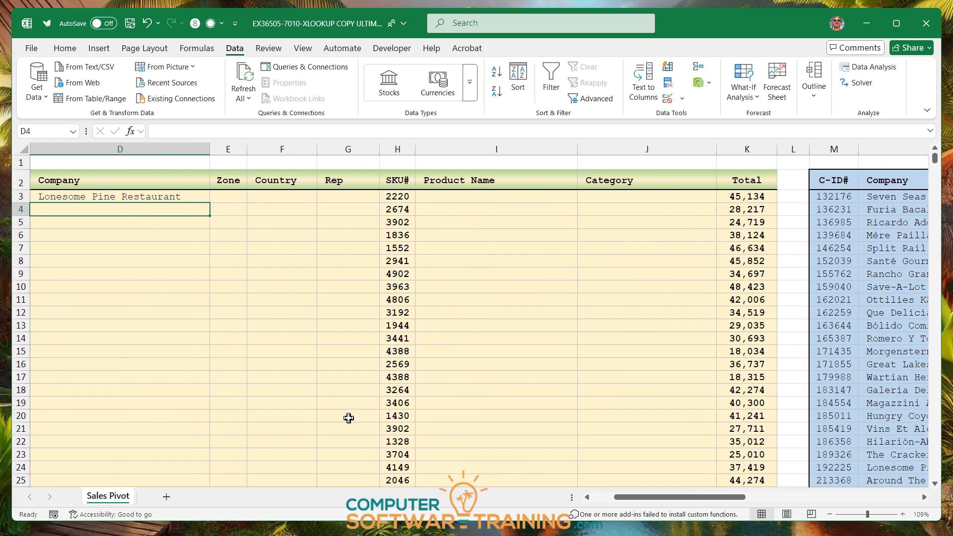
# Fill the VLOOKUP formula from D3 down the whole Company column and inspect the copied formula in D8.
pyautogui.moveTo(677, 500); pyautogui.dragTo(656, 500)
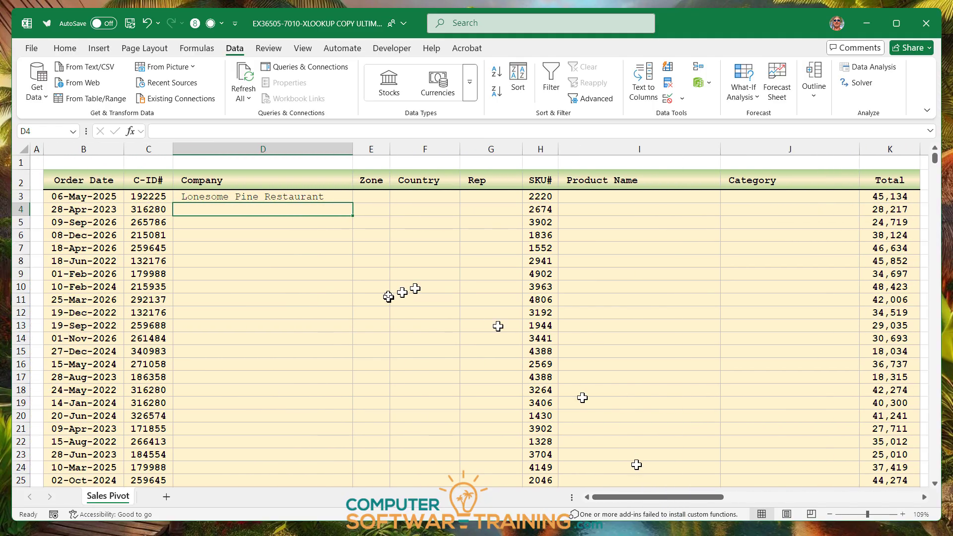
pyautogui.click(285, 198)
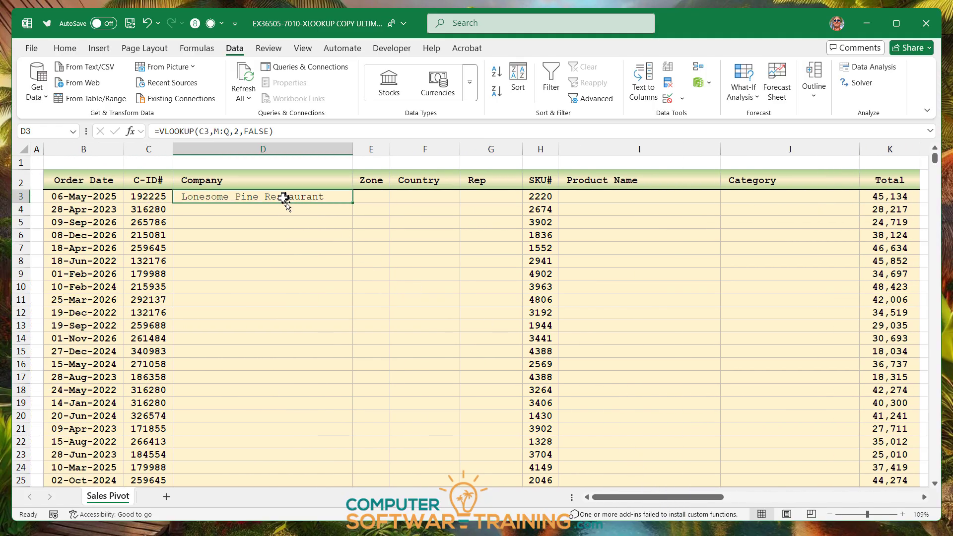
pyautogui.doubleClick(353, 203)
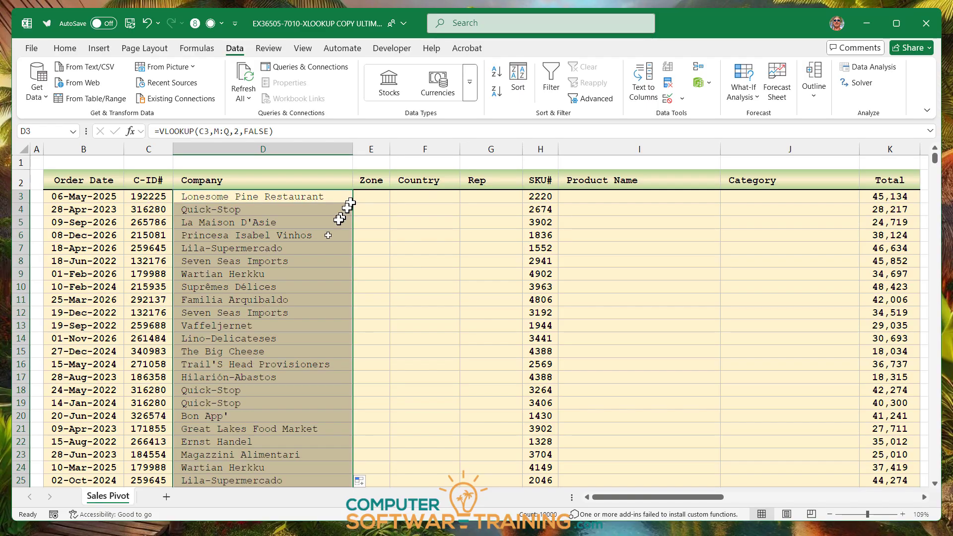
pyautogui.click(296, 259)
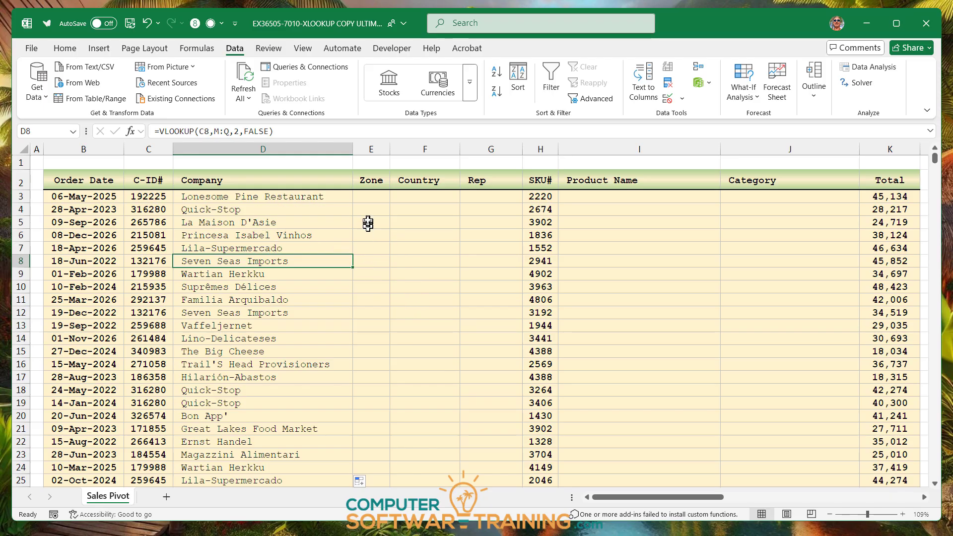
pyautogui.click(367, 197)
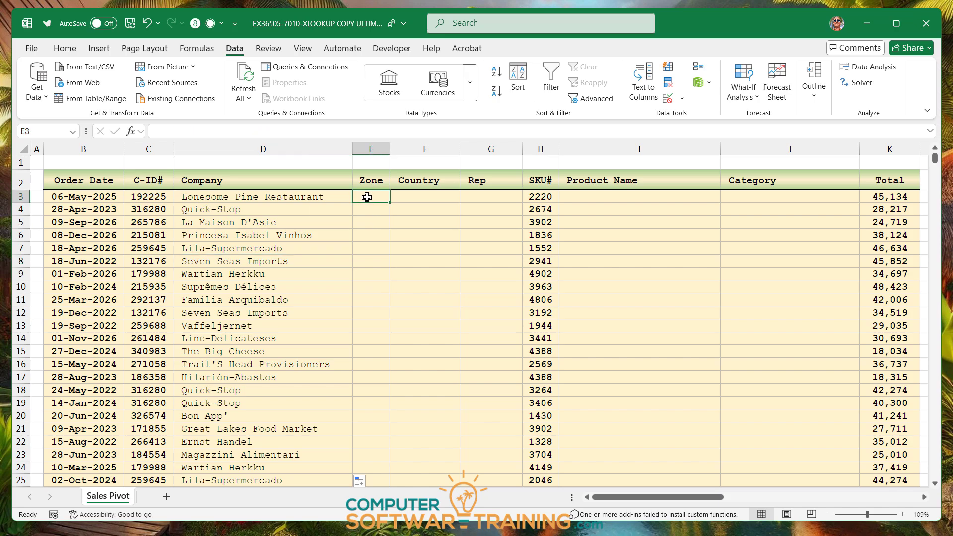
pyautogui.click(409, 197)
pyautogui.click(475, 197)
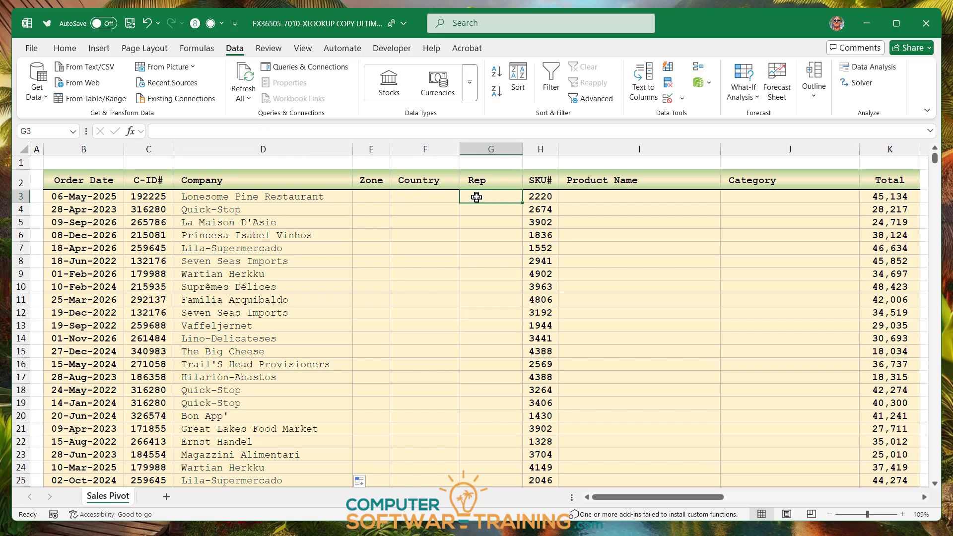
pyautogui.click(423, 286)
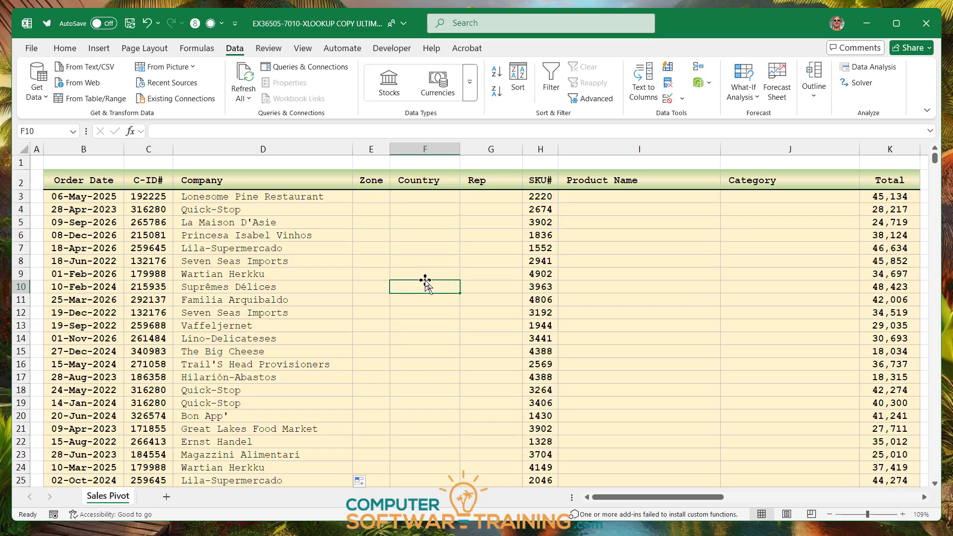
# Start a VLOOKUP formula in Zone cell E3 with C3 as lookup value and customer table columns M:Q as table array.
pyautogui.click(368, 197)
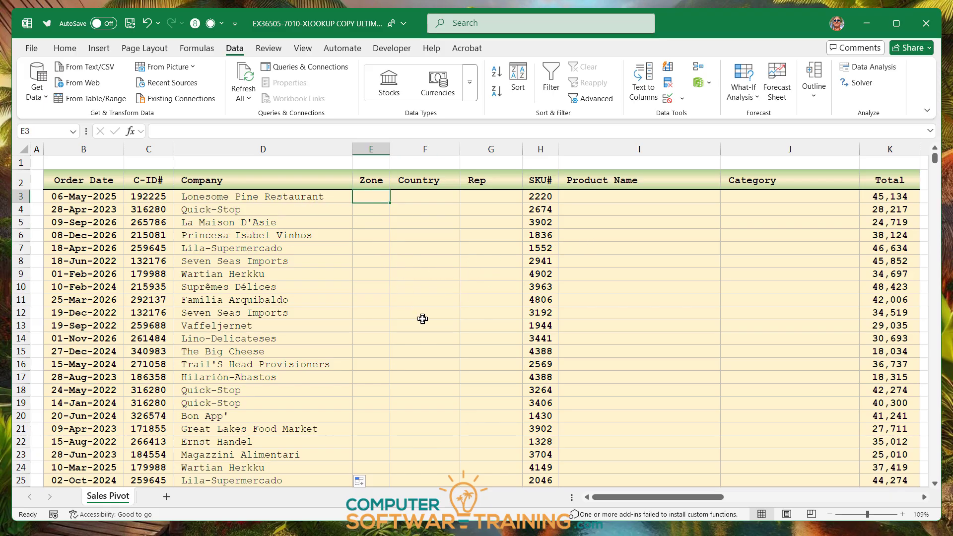
pyautogui.write('=vl')
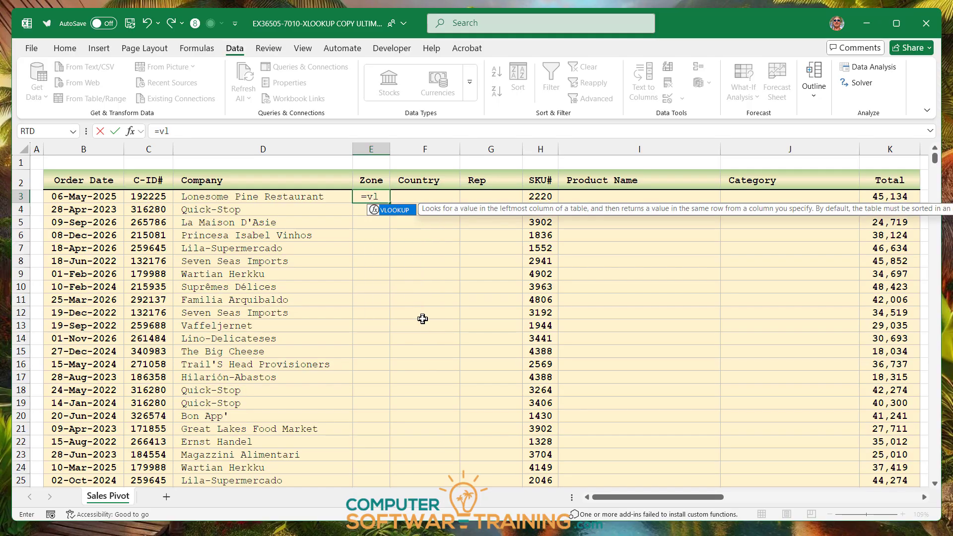
pyautogui.doubleClick(377, 210)
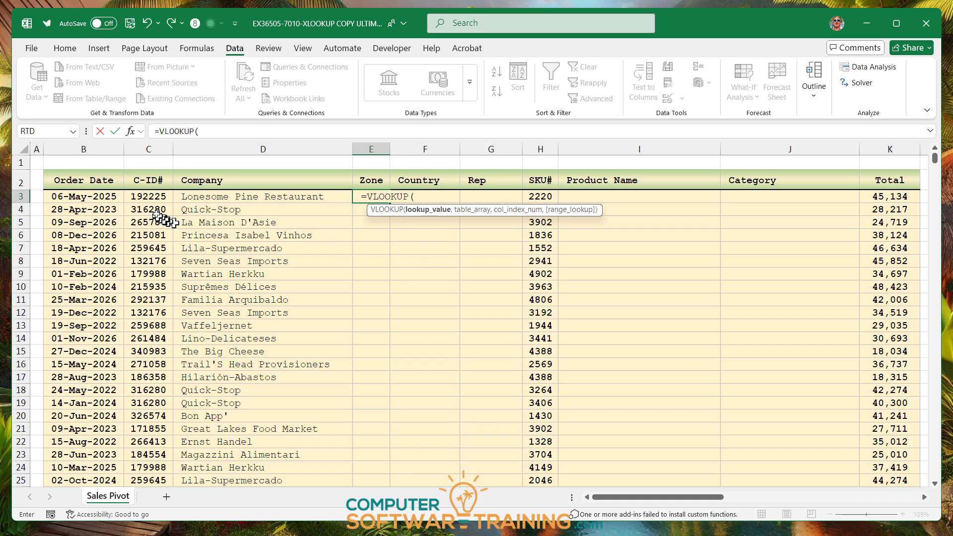
pyautogui.click(149, 197)
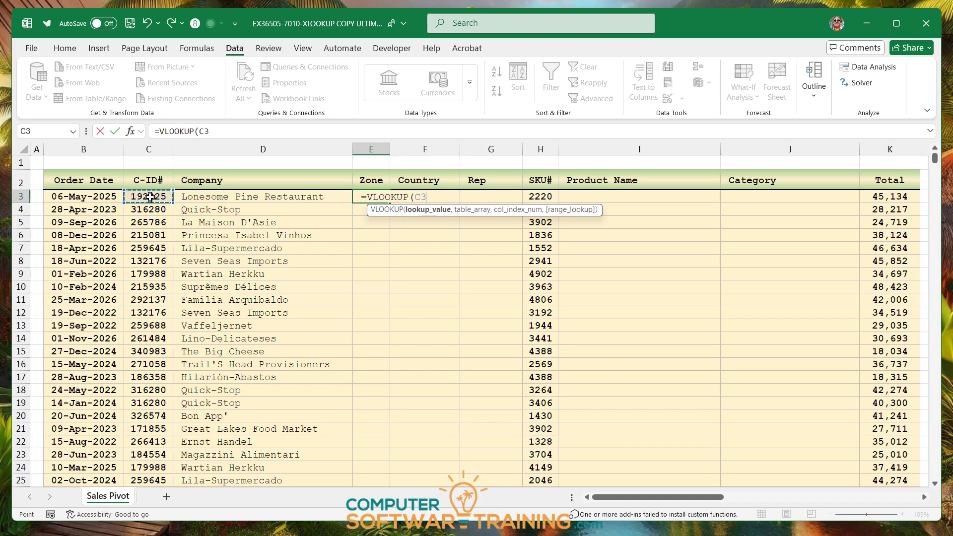
pyautogui.write(',')
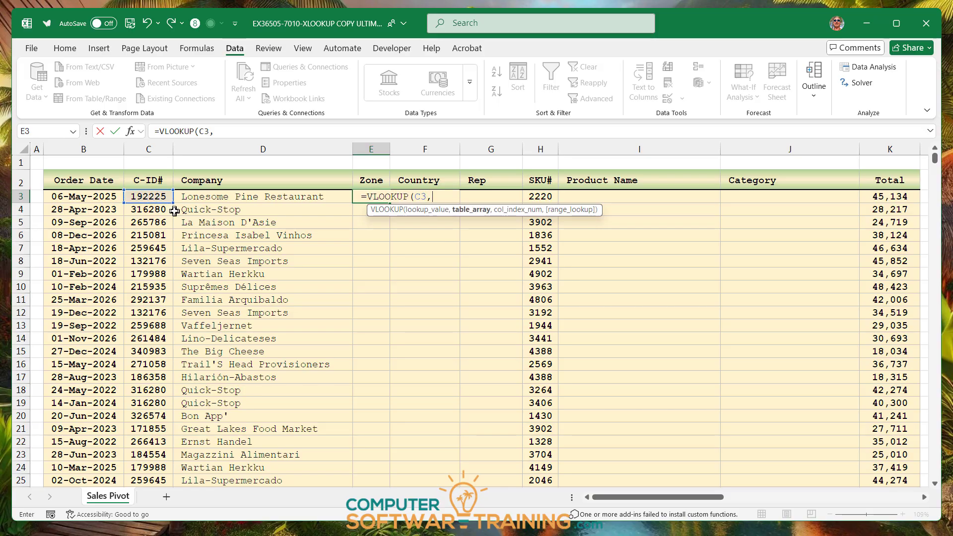
pyautogui.moveTo(685, 503); pyautogui.dragTo(758, 496)
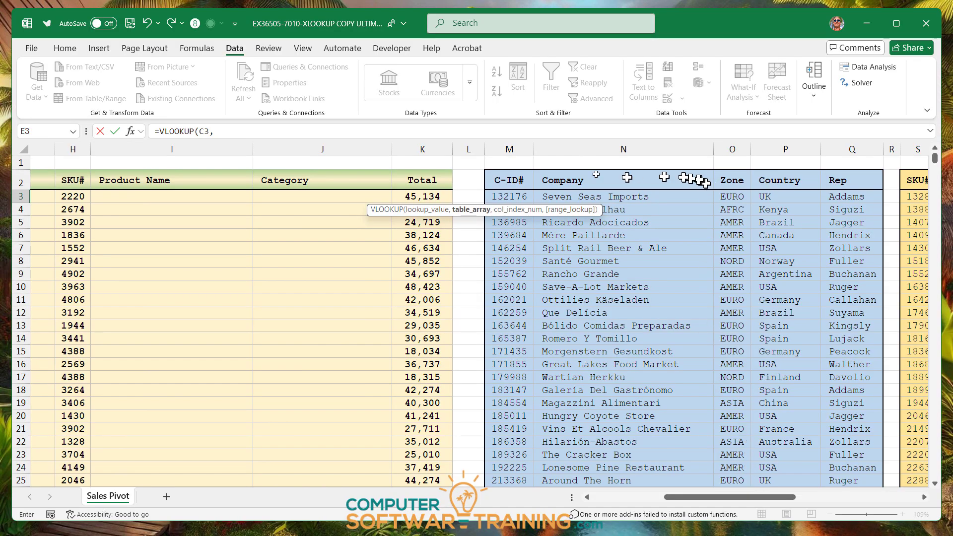
pyautogui.click(507, 149)
pyautogui.moveTo(526, 149); pyautogui.dragTo(857, 148)
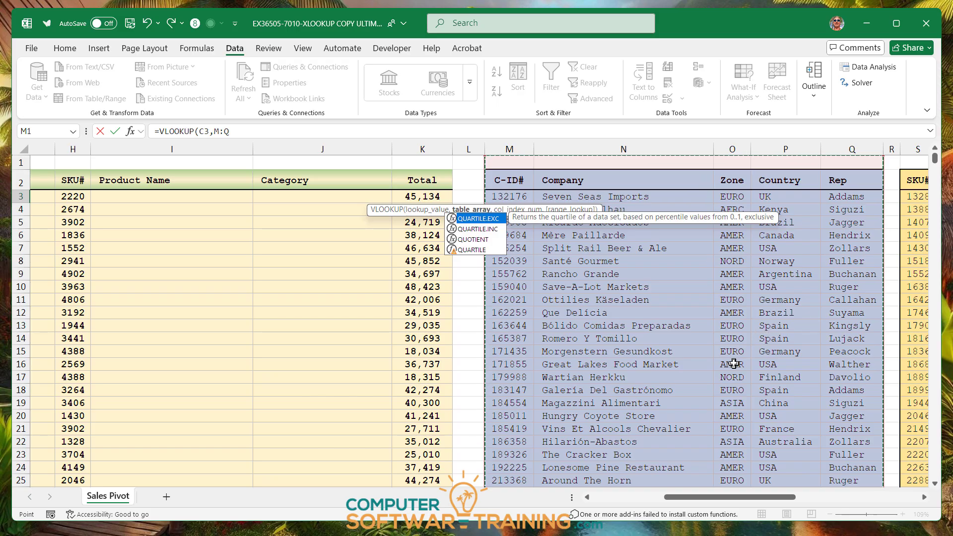
# Complete the E3 VLOOKUP with column index 3 and FALSE for an exact match.
pyautogui.write(',3')
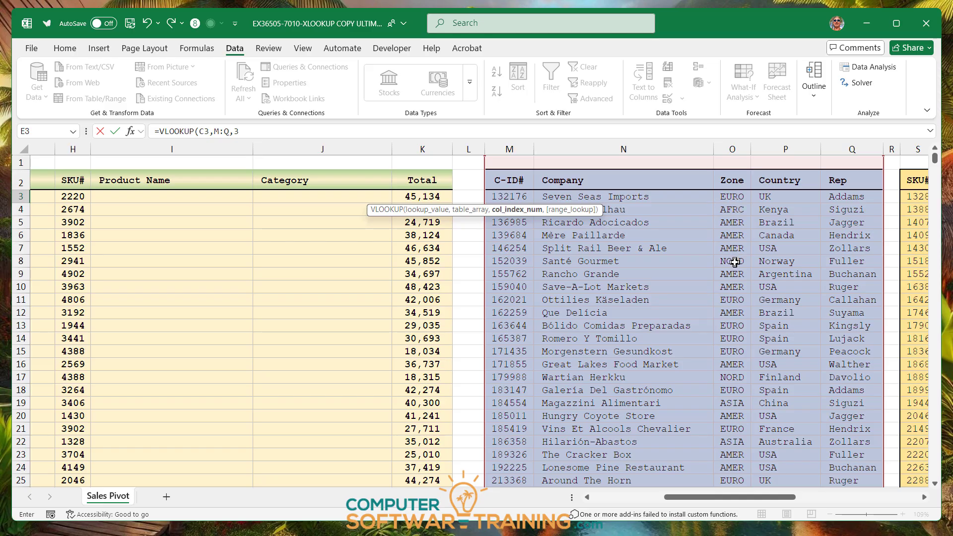
pyautogui.write(',')
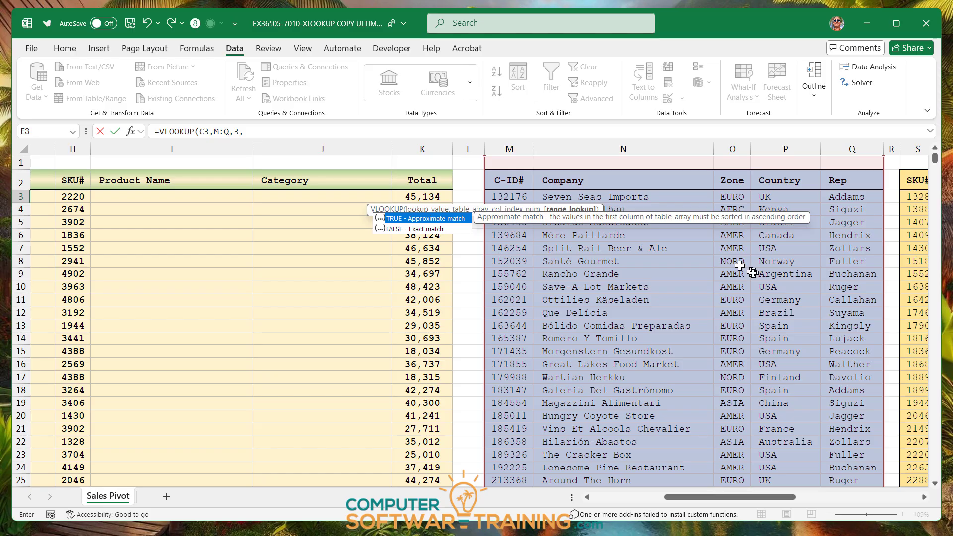
pyautogui.doubleClick(416, 229)
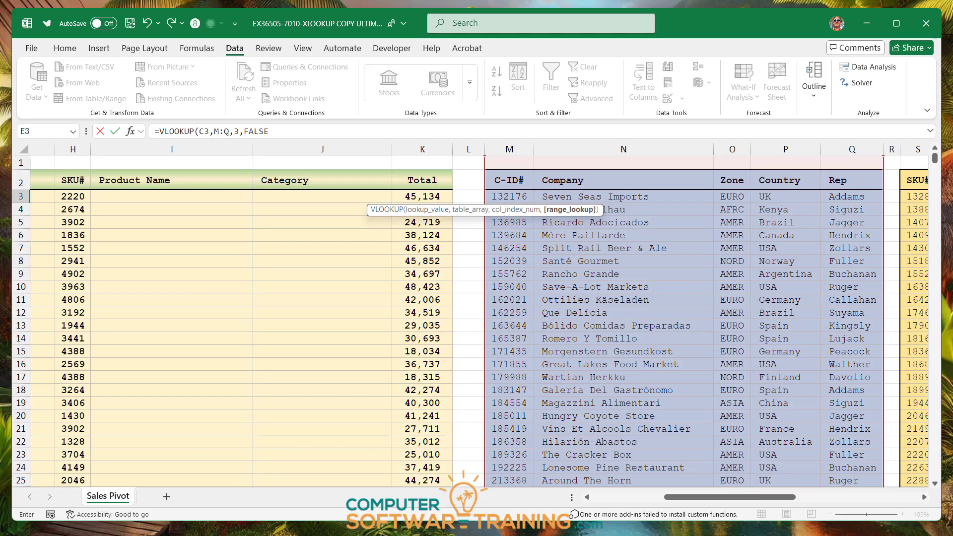
pyautogui.press('Return')
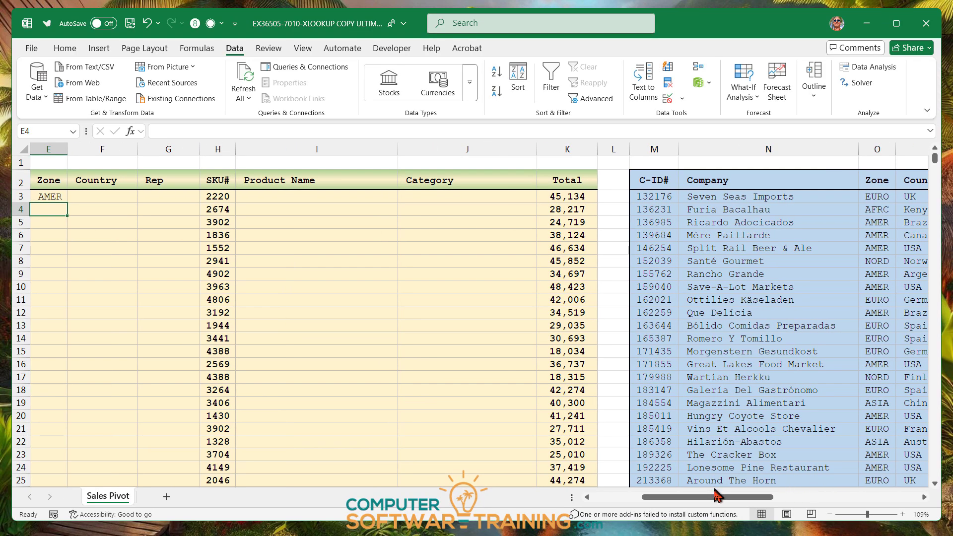
# Fill the VLOOKUP formula from E3 down the whole Zone column.
pyautogui.moveTo(714, 497); pyautogui.dragTo(662, 502)
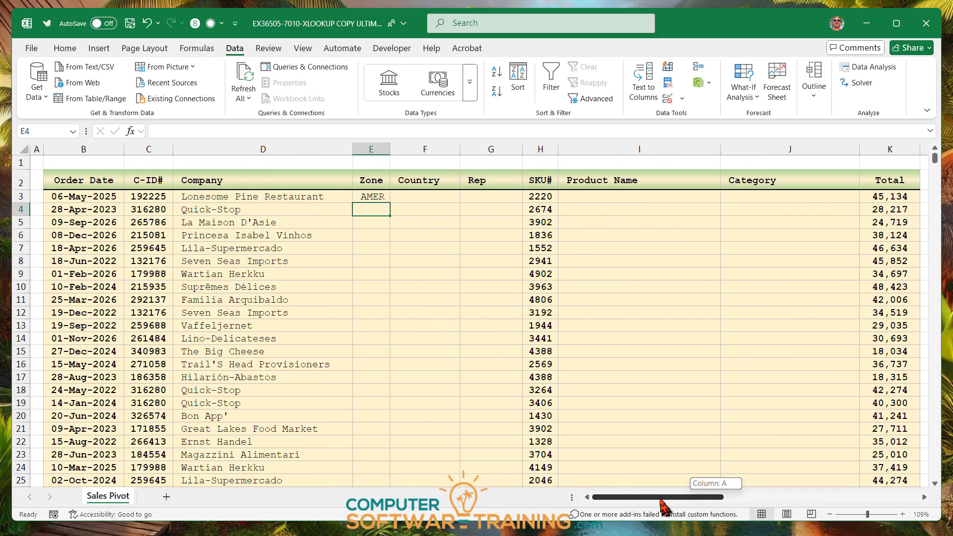
pyautogui.click(377, 196)
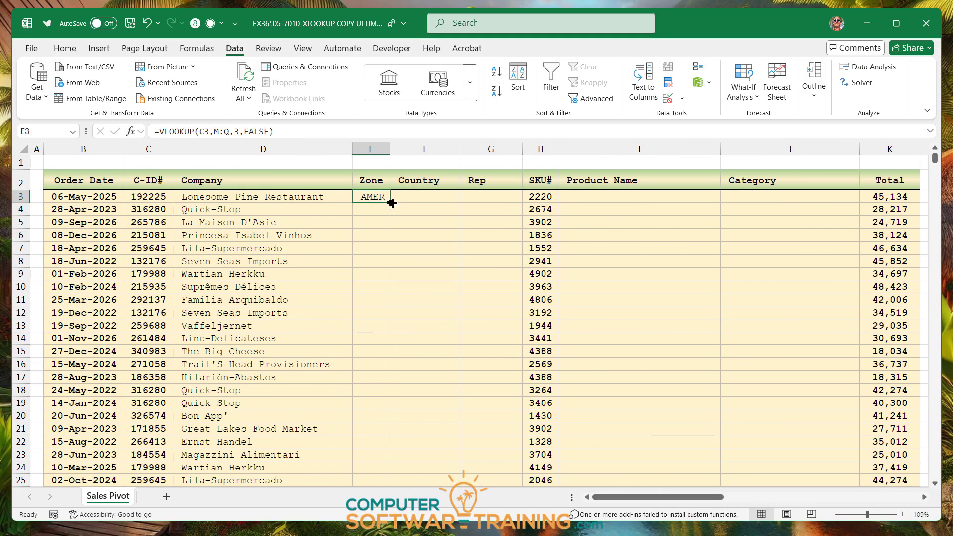
pyautogui.doubleClick(391, 203)
pyautogui.click(426, 273)
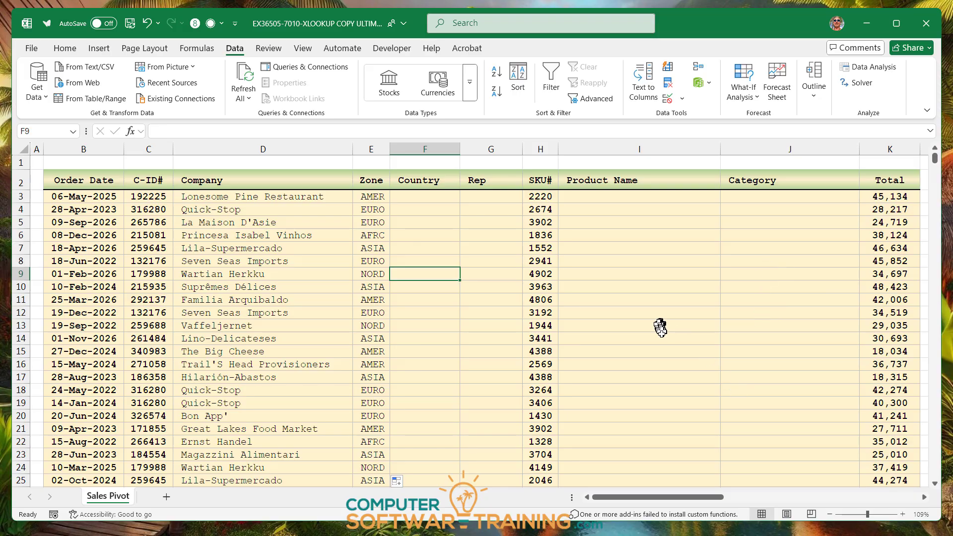
# Clear all VLOOKUP formulas from the Company and Zone columns, from row 3 to the table's end.
pyautogui.click(218, 196)
pyautogui.moveTo(248, 194); pyautogui.dragTo(361, 212)
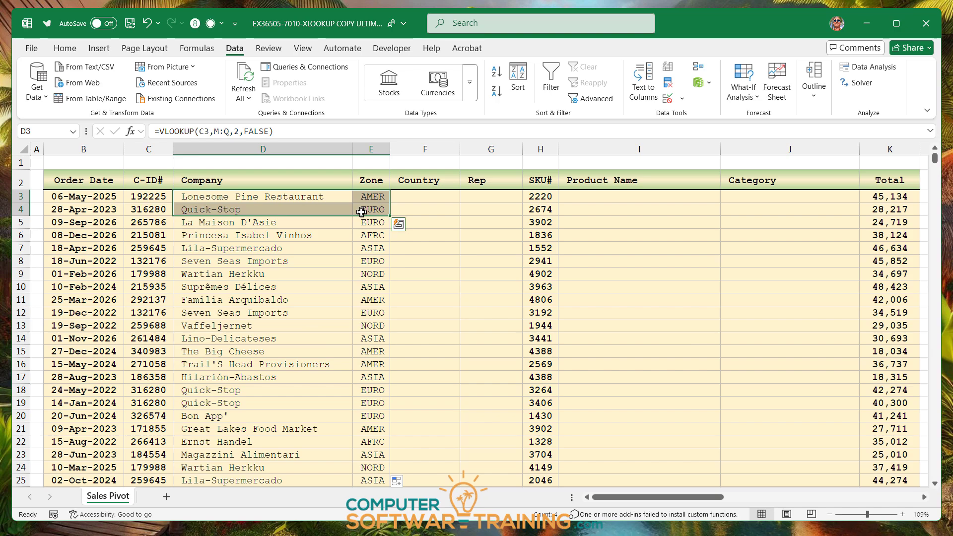
pyautogui.hotkey('ctrl', 'shift', 'Down')
pyautogui.press('Delete')
pyautogui.hotkey('ctrl', 'BackSpace')
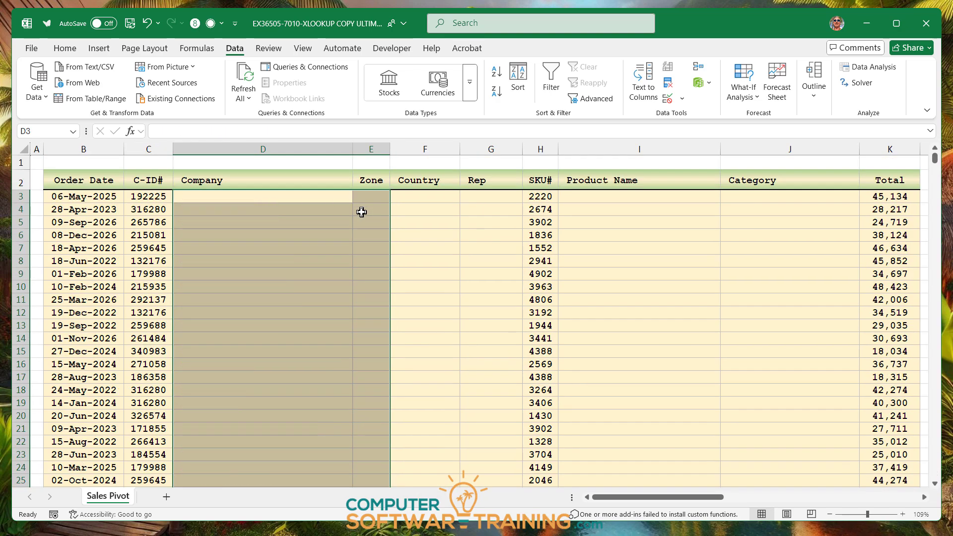
pyautogui.click(268, 298)
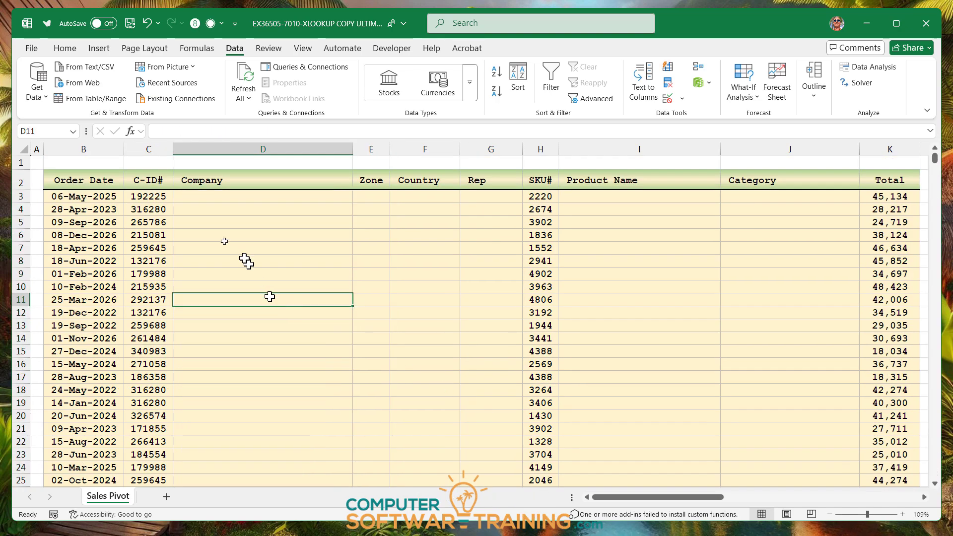
# Start an XLOOKUP formula in Company cell D3 with the C-ID# in C3 as the lookup value.
pyautogui.click(207, 198)
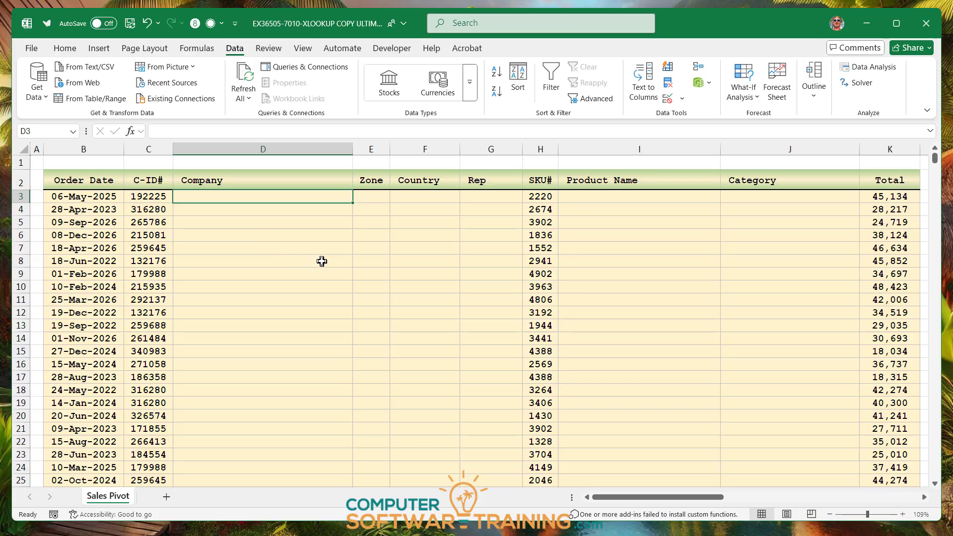
pyautogui.write('=')
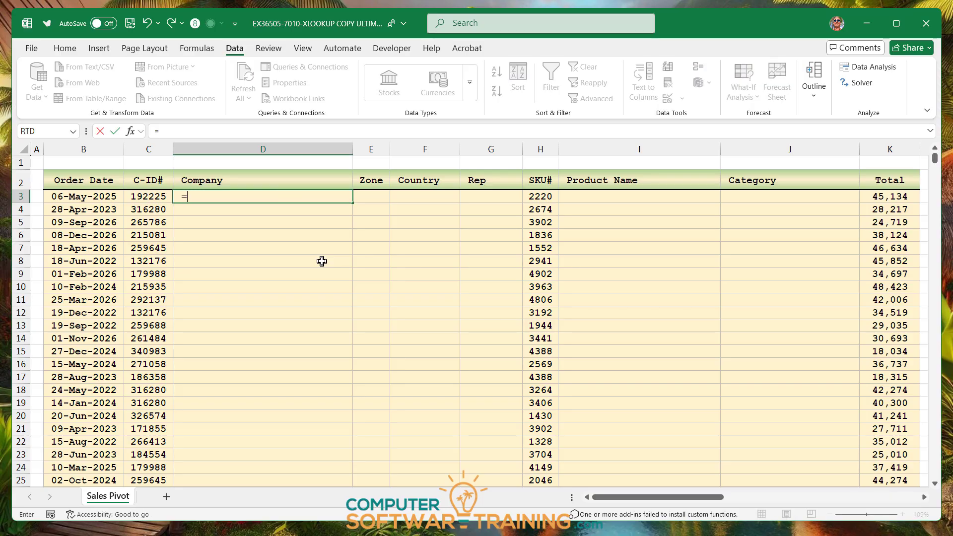
pyautogui.write('x')
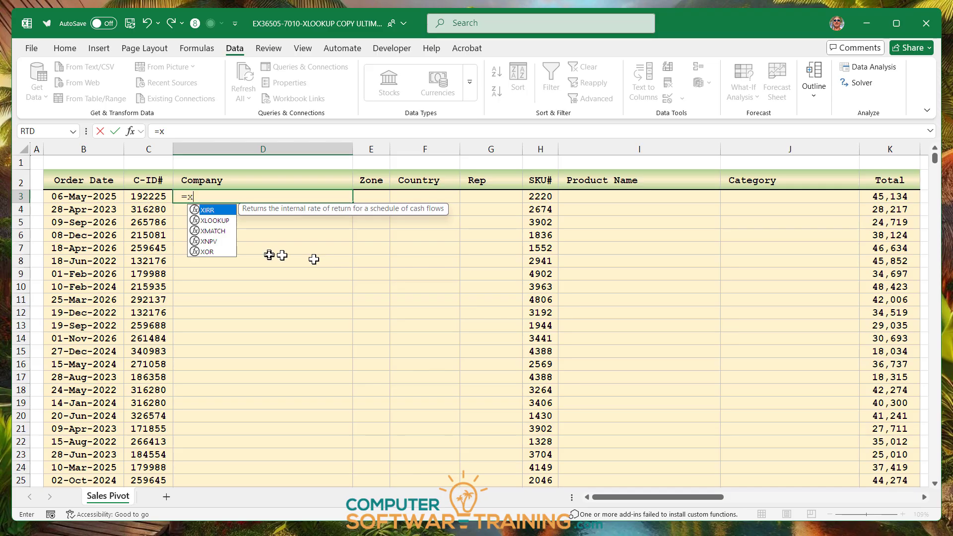
pyautogui.doubleClick(217, 221)
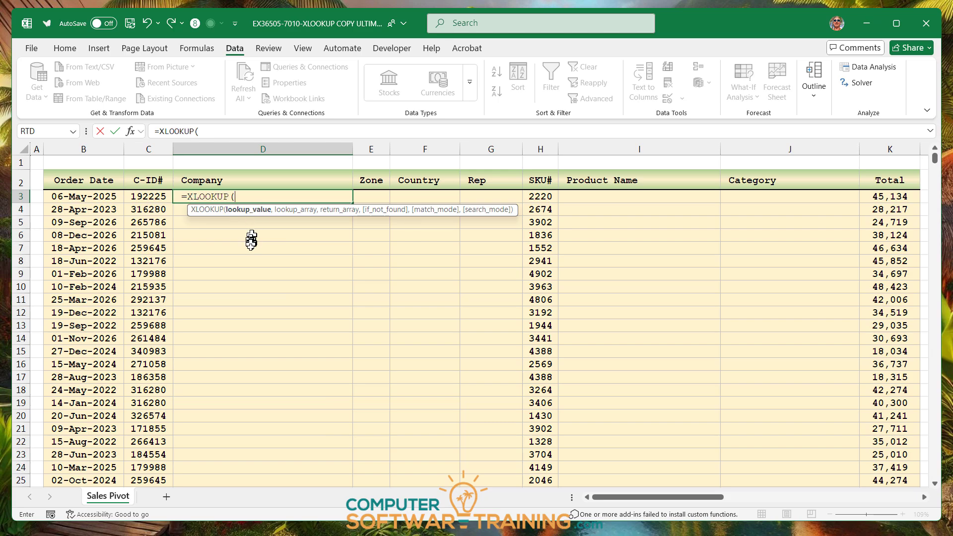
pyautogui.click(143, 194)
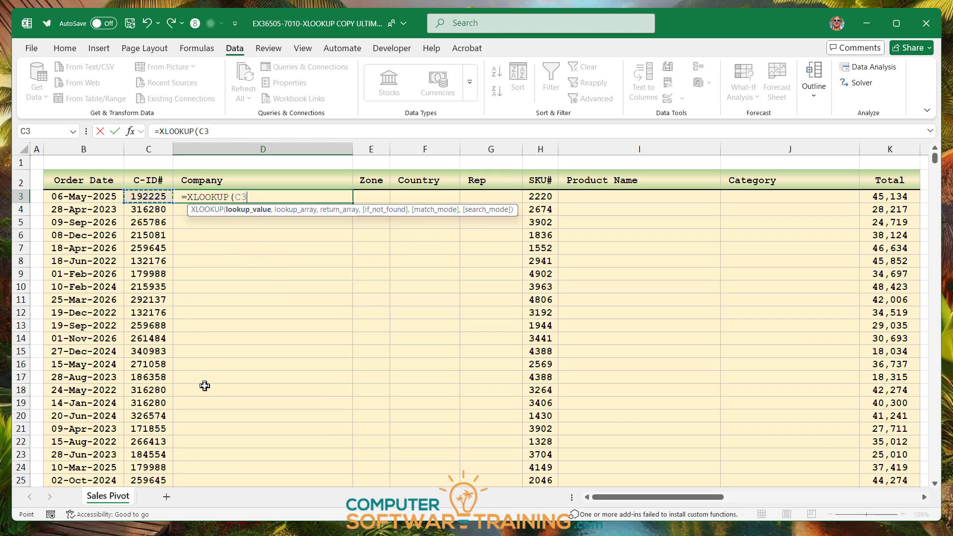
pyautogui.write(',')
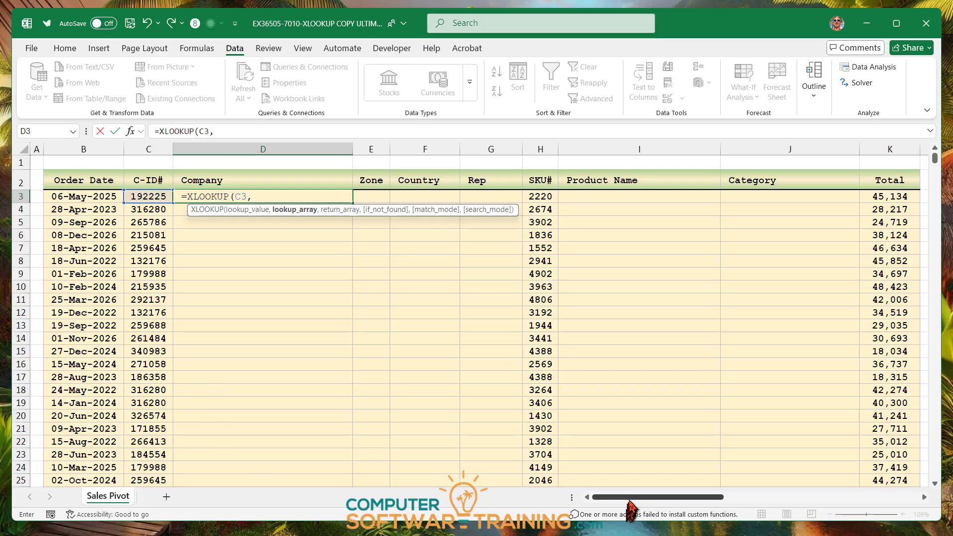
# Set the customer table's column M as the XLOOKUP's lookup array and columns N:Q as its return array.
pyautogui.moveTo(630, 502); pyautogui.dragTo(706, 502)
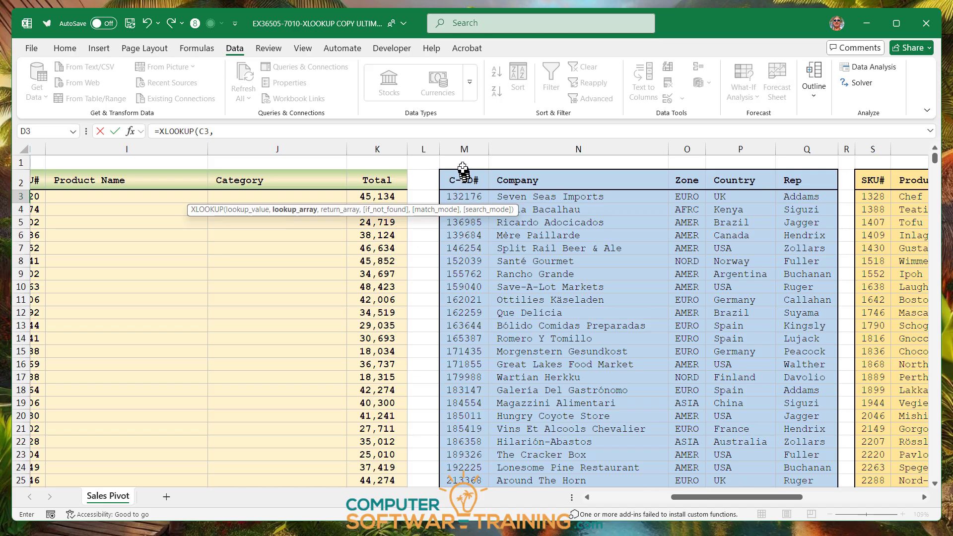
pyautogui.click(463, 149)
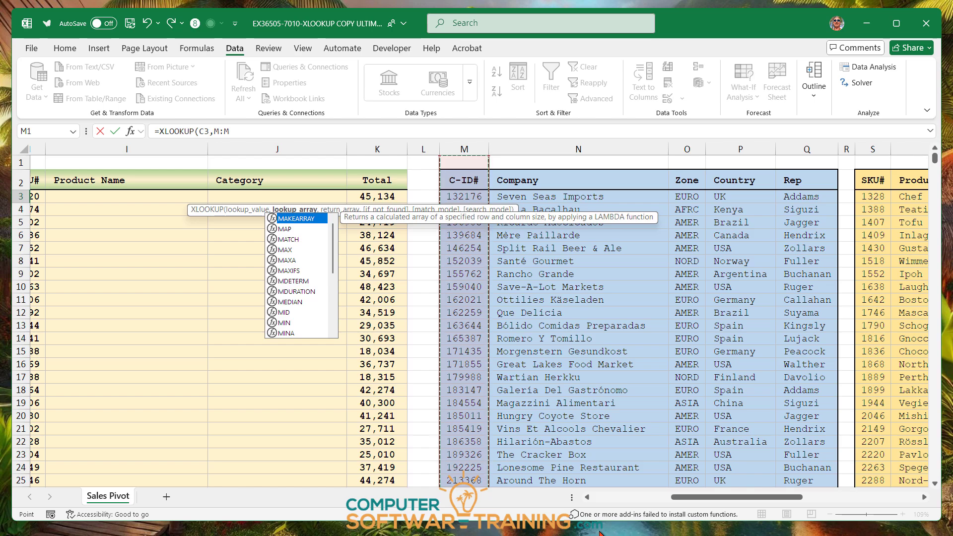
pyautogui.write(',')
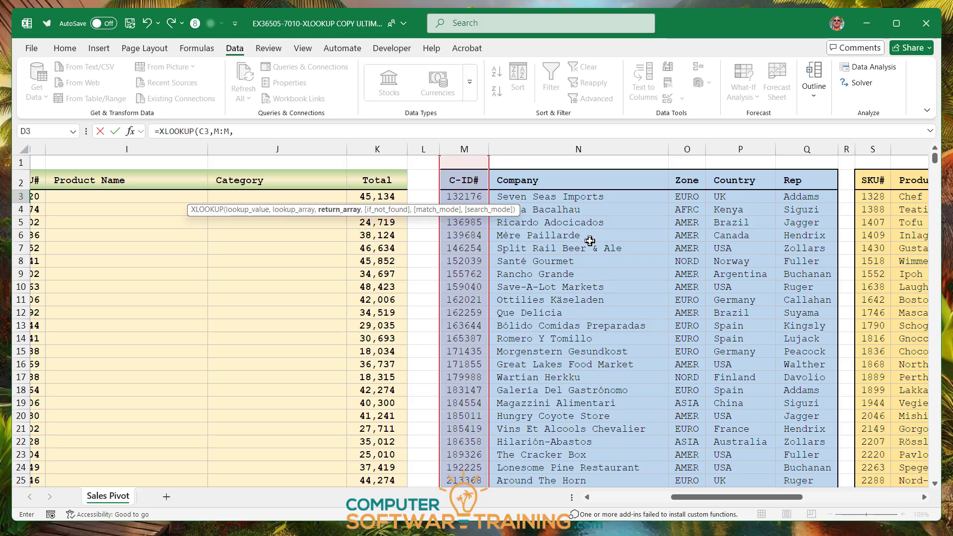
pyautogui.click(547, 151)
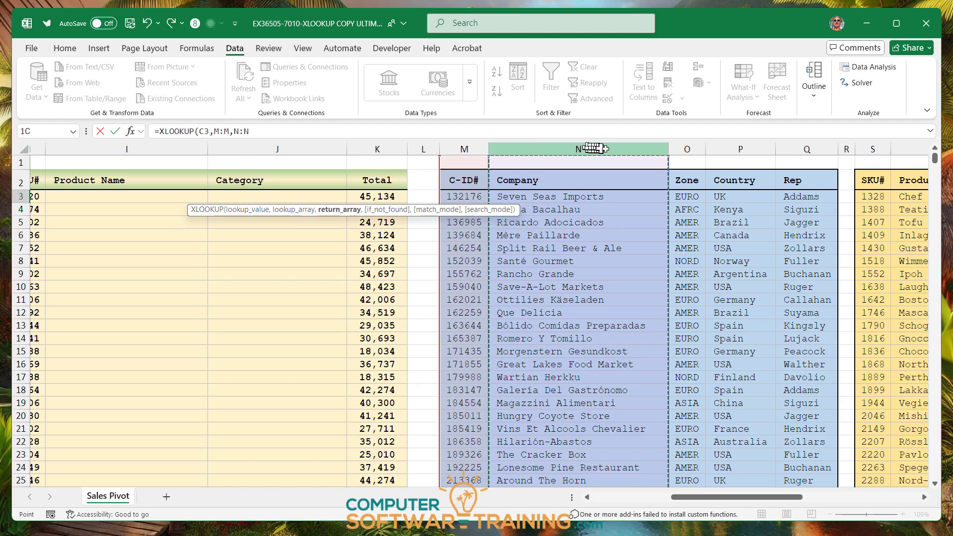
pyautogui.moveTo(650, 151); pyautogui.dragTo(798, 149)
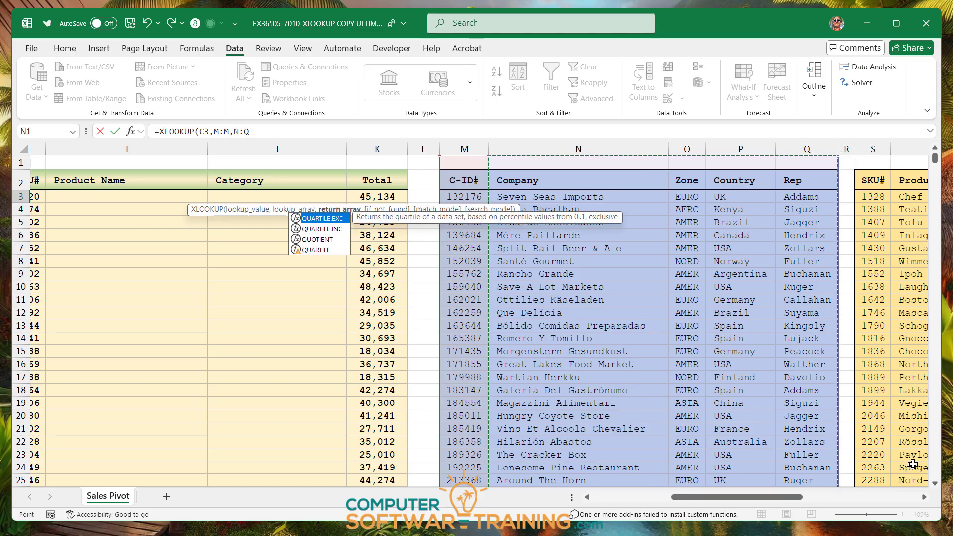
# Complete the D3 XLOOKUP with the if_not_found argument left empty and match mode 0 for an exact match.
pyautogui.write(',')
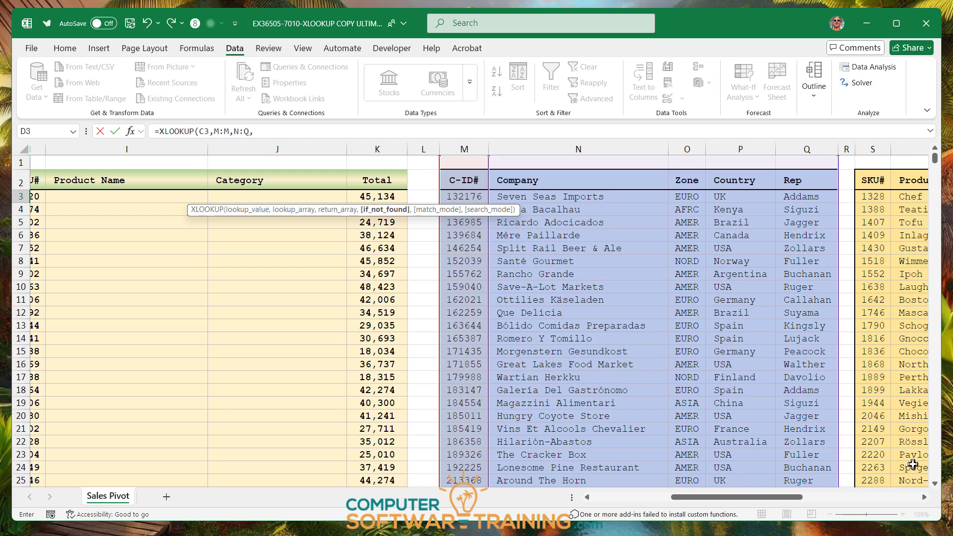
pyautogui.write(',')
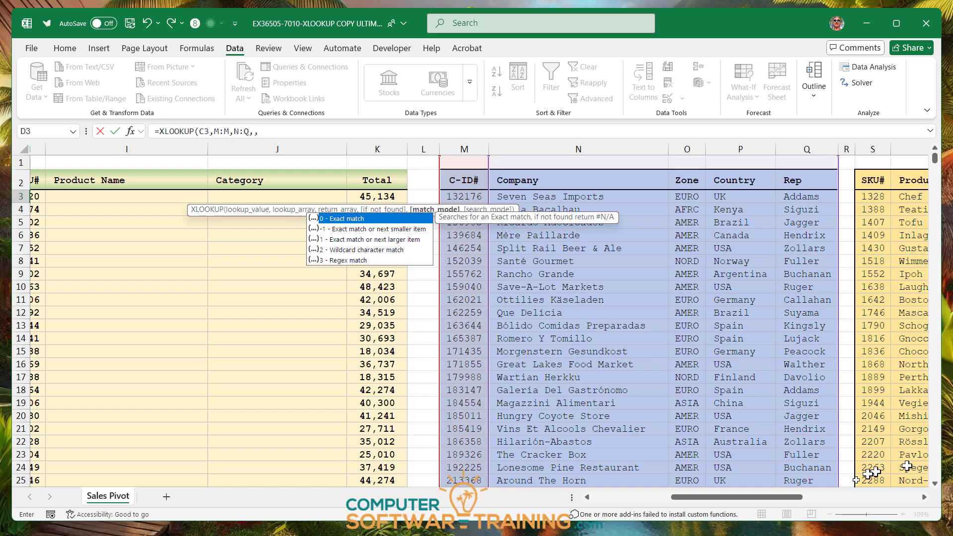
pyautogui.doubleClick(338, 220)
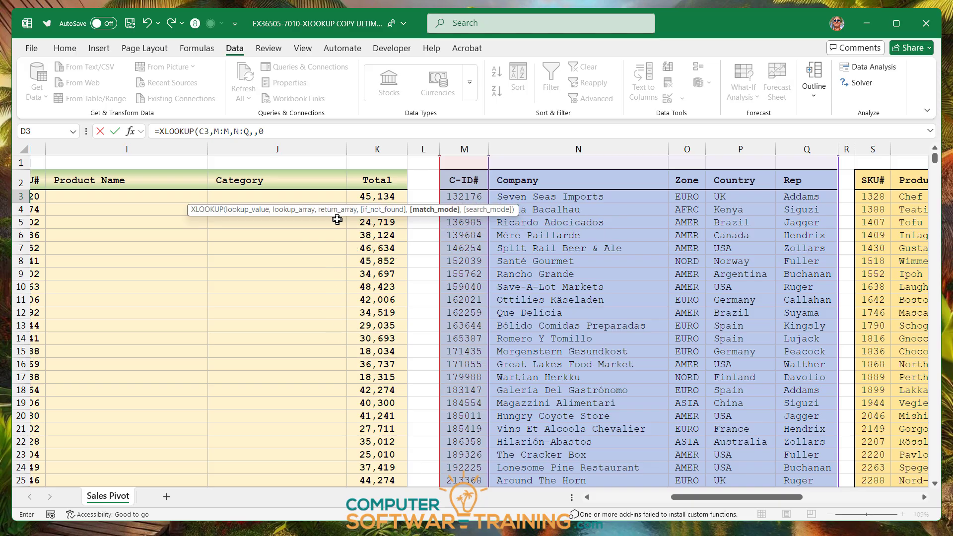
pyautogui.moveTo(758, 505); pyautogui.dragTo(686, 506)
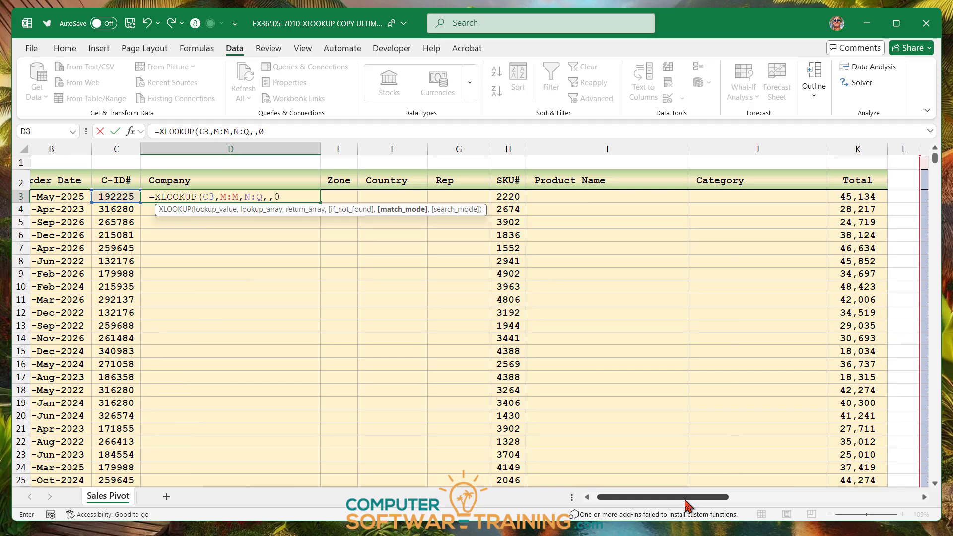
pyautogui.press('Return')
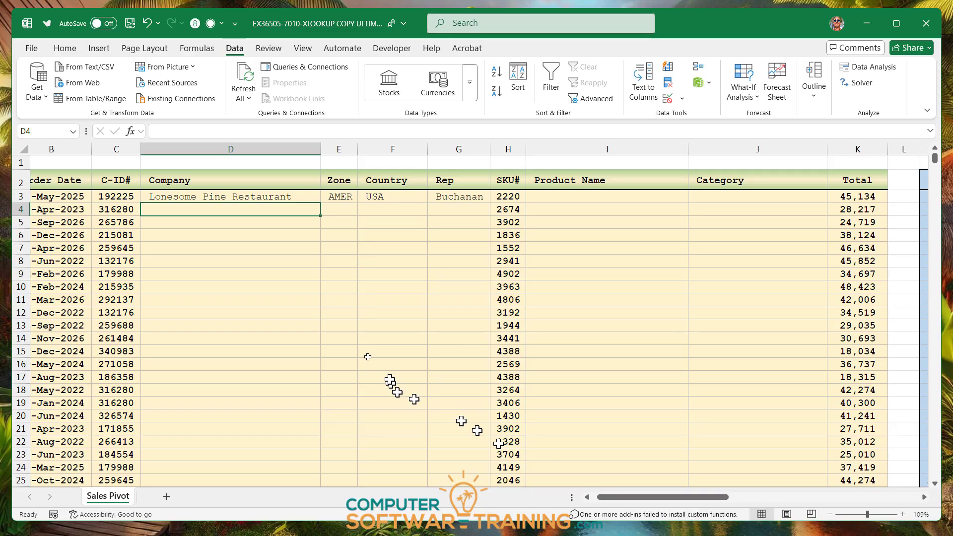
# Fill the D3 XLOOKUP down the Company, Zone, Country and Rep columns from row 3 to row 2514.
pyautogui.click(242, 197)
pyautogui.moveTo(243, 197); pyautogui.dragTo(453, 195)
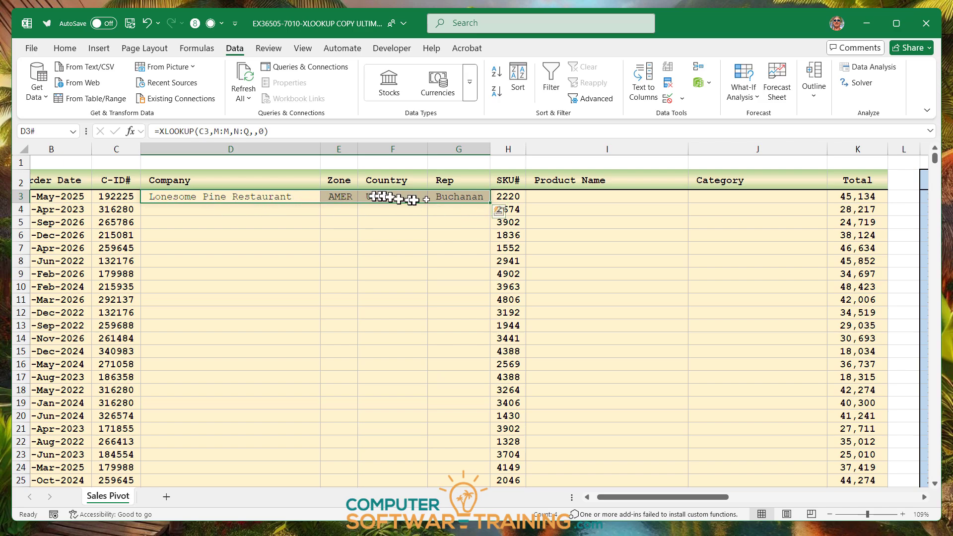
pyautogui.click(490, 202)
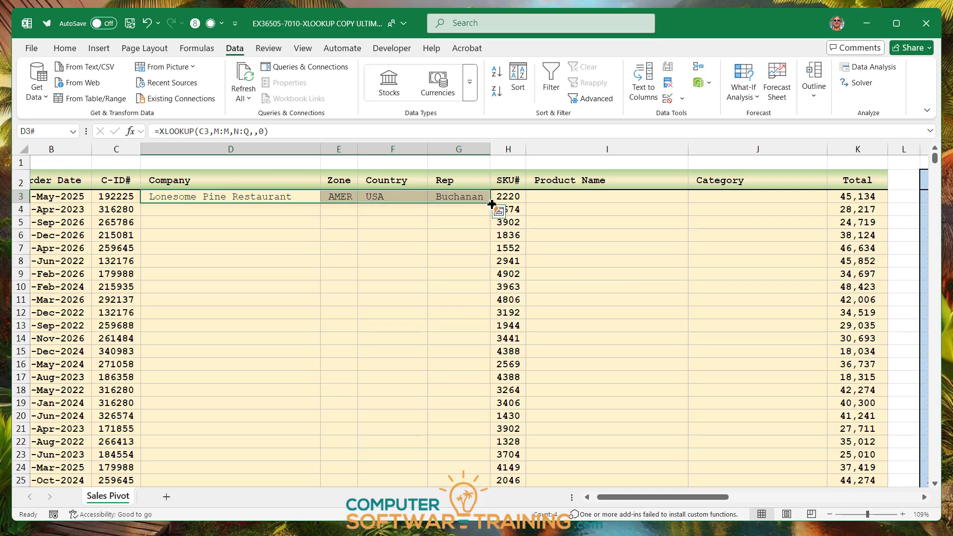
pyautogui.moveTo(490, 203); pyautogui.dragTo(432, 476)
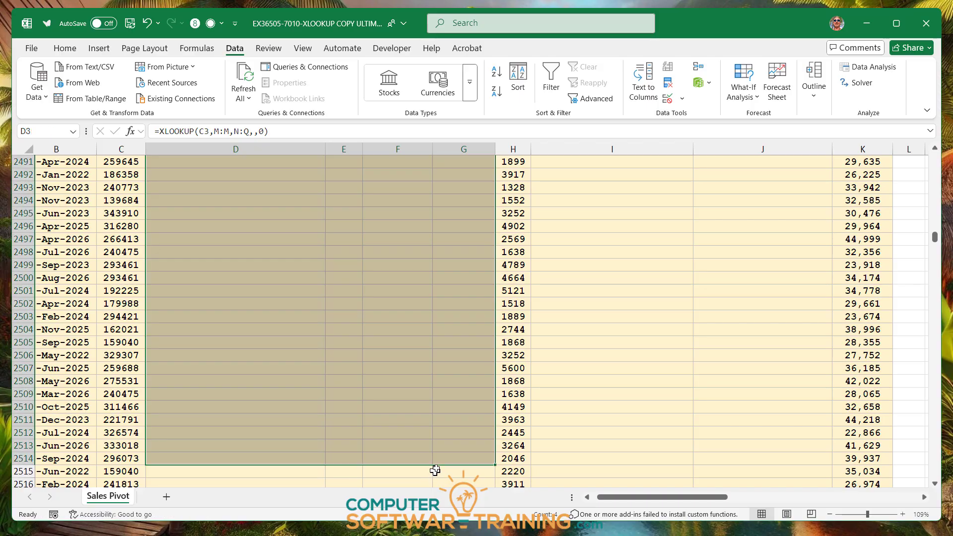
pyautogui.scroll(9, 428, 400)
pyautogui.scroll(11, 429, 399)
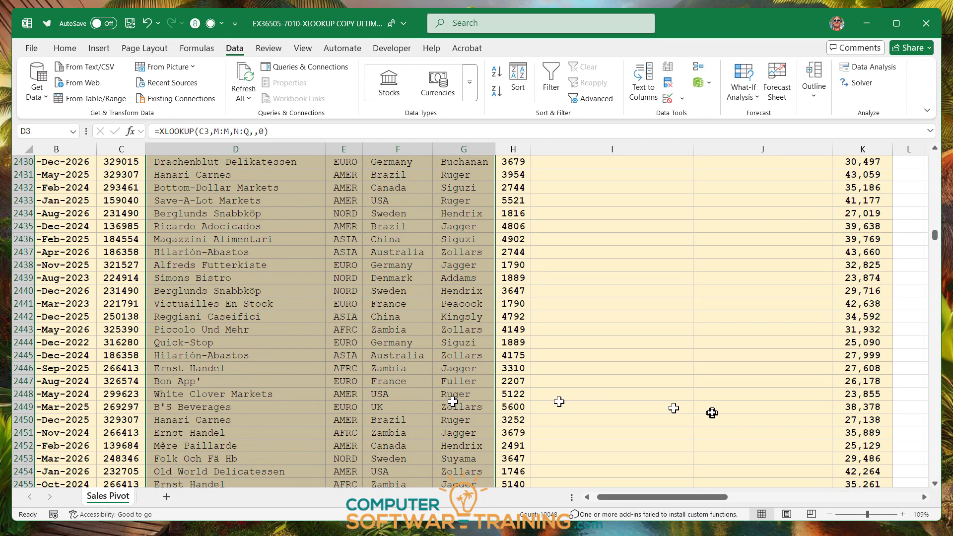
pyautogui.hotkey('ctrl', 'Home')
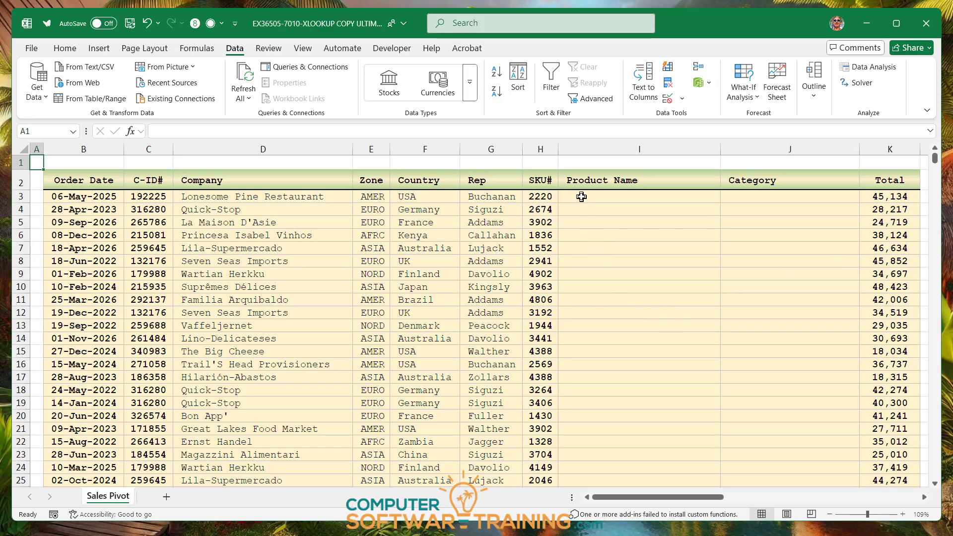
# Start an XLOOKUP formula in Product Name cell I3 with the SKU# in H3 as the lookup value.
pyautogui.click(580, 198)
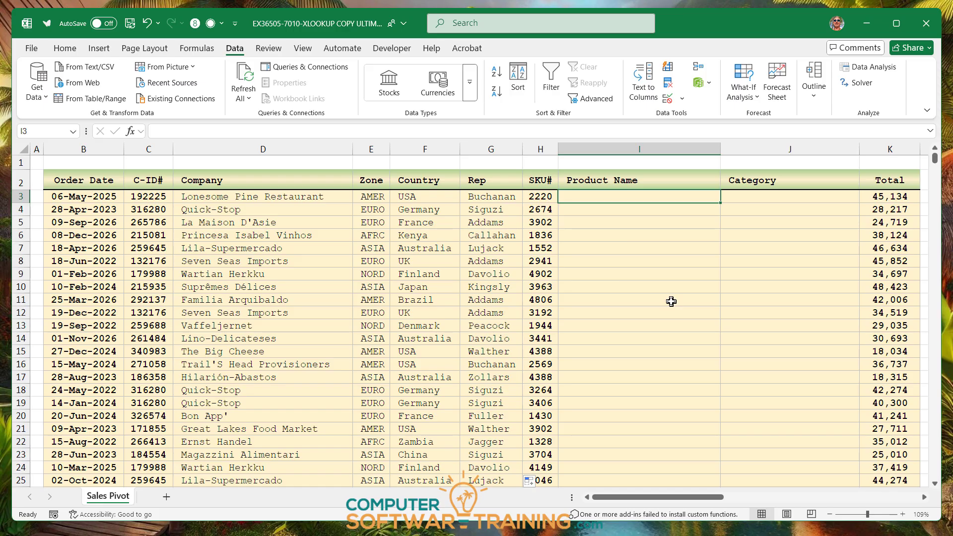
pyautogui.write('=')
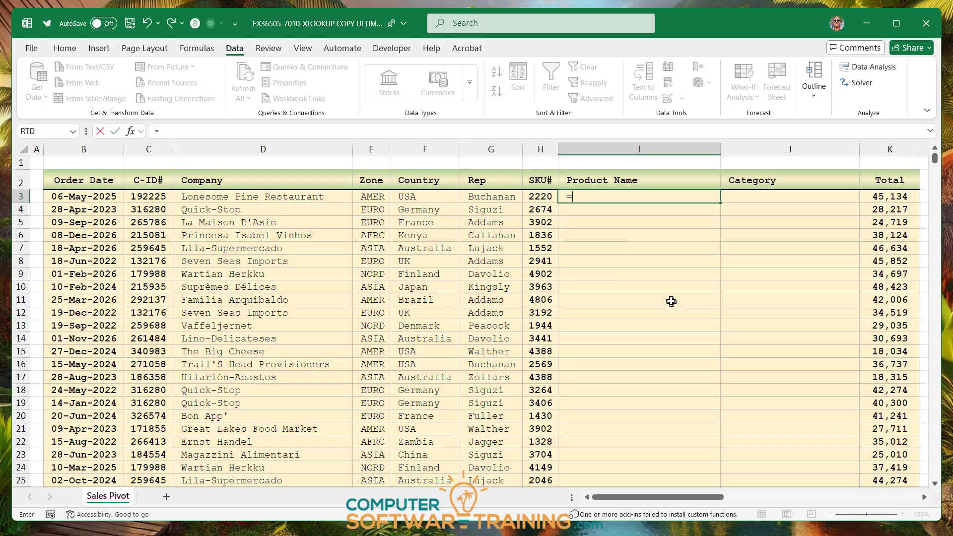
pyautogui.write('xl')
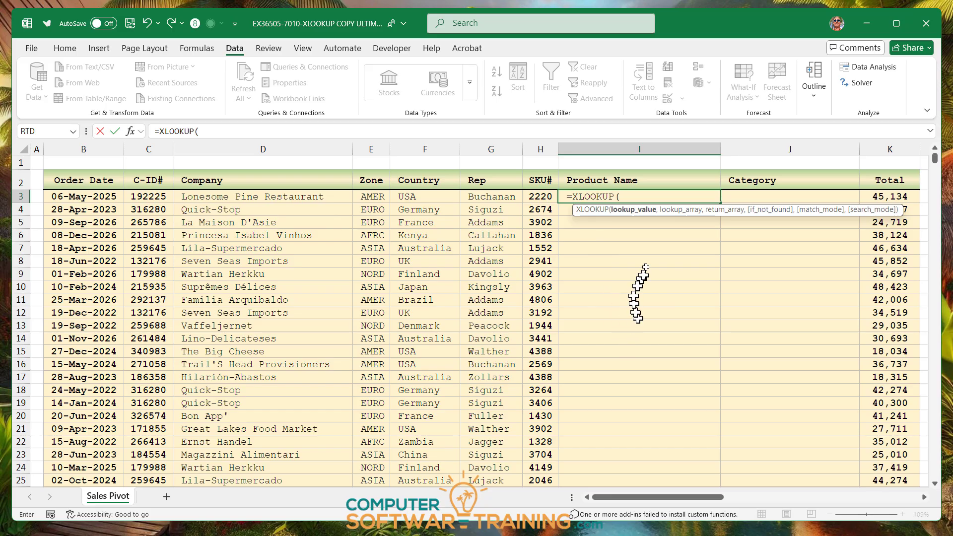
pyautogui.click(544, 199)
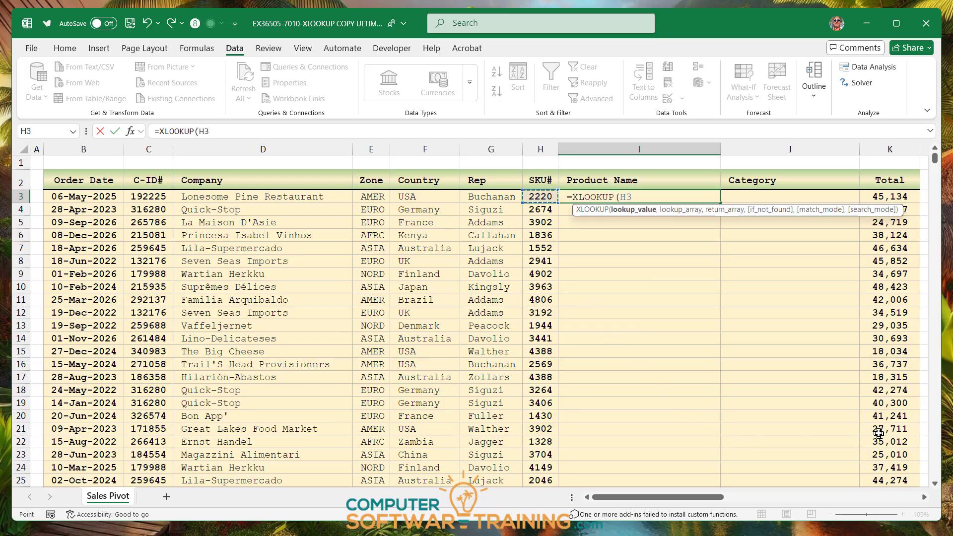
pyautogui.write(',')
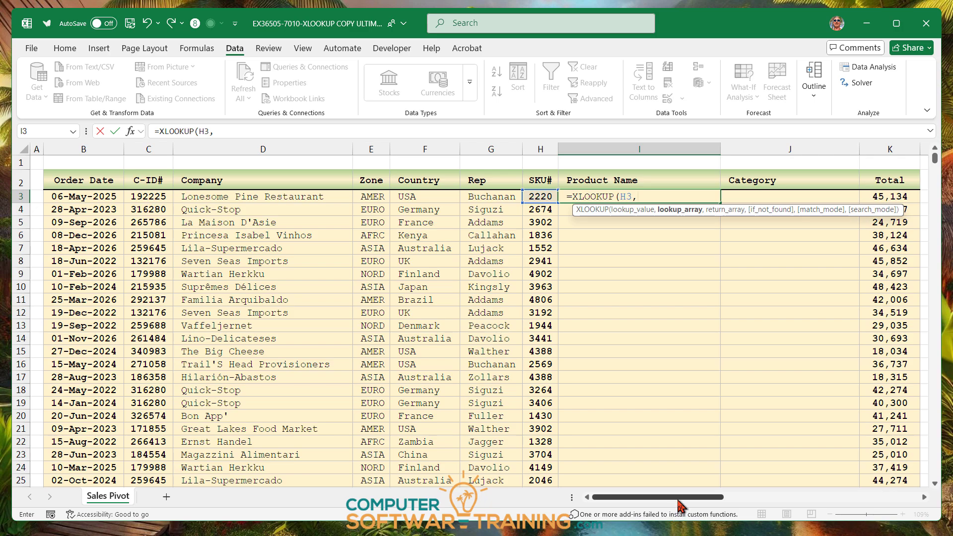
# Set the product table's column S as the XLOOKUP's lookup array and columns T:U as its return array.
pyautogui.moveTo(679, 506); pyautogui.dragTo(792, 504)
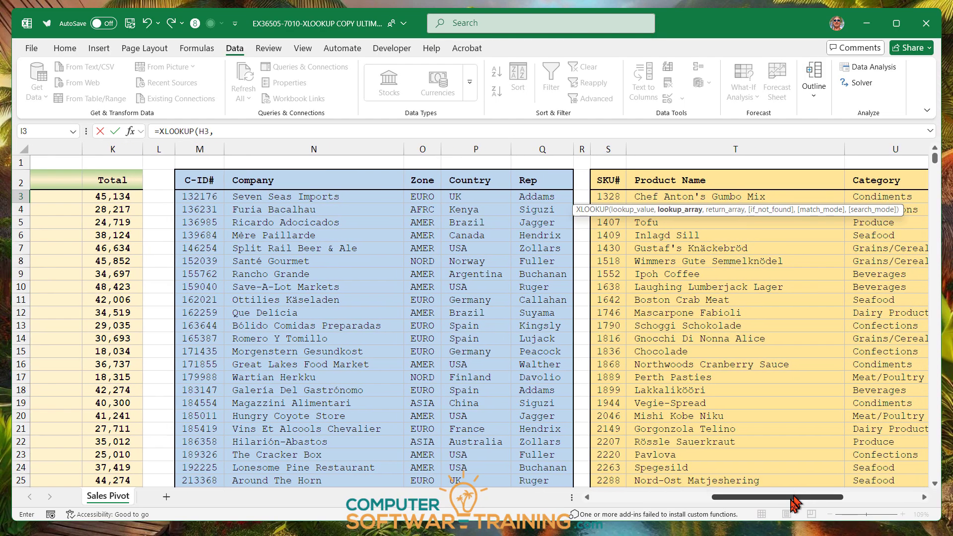
pyautogui.click(608, 148)
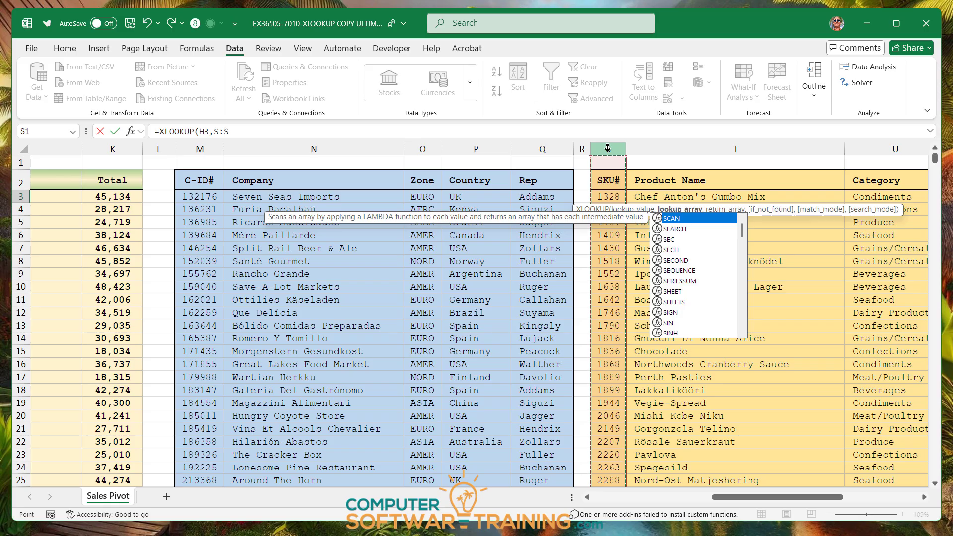
pyautogui.write(',')
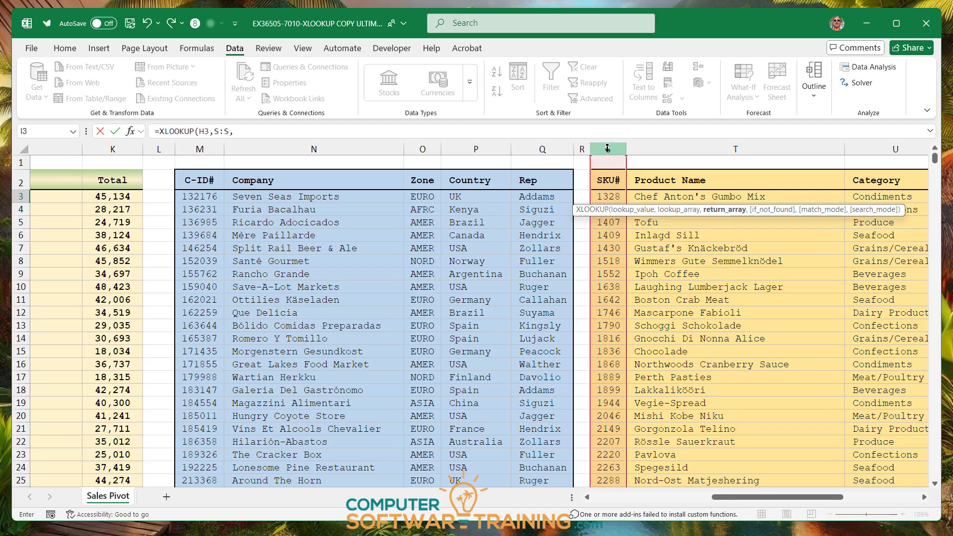
pyautogui.moveTo(761, 497); pyautogui.dragTo(776, 499)
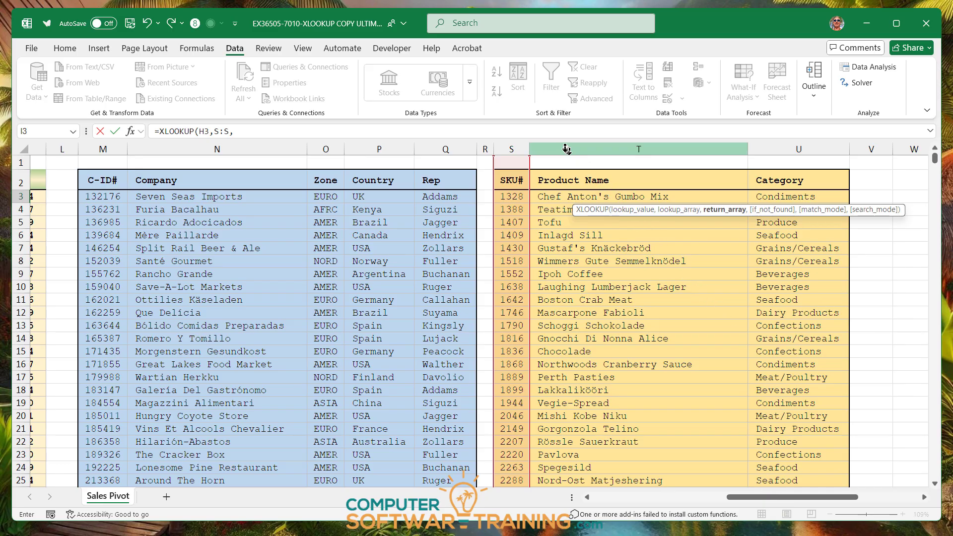
pyautogui.moveTo(563, 147); pyautogui.dragTo(819, 143)
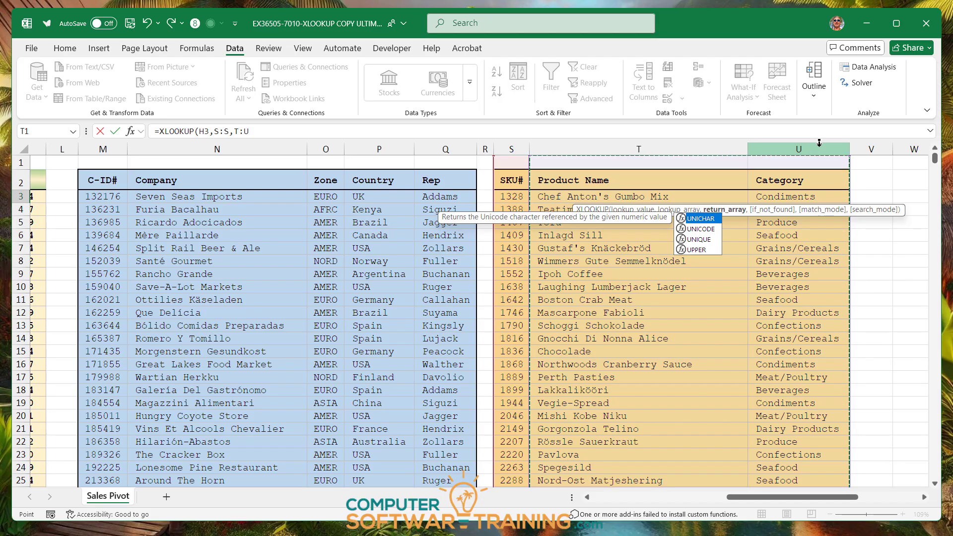
pyautogui.write(',')
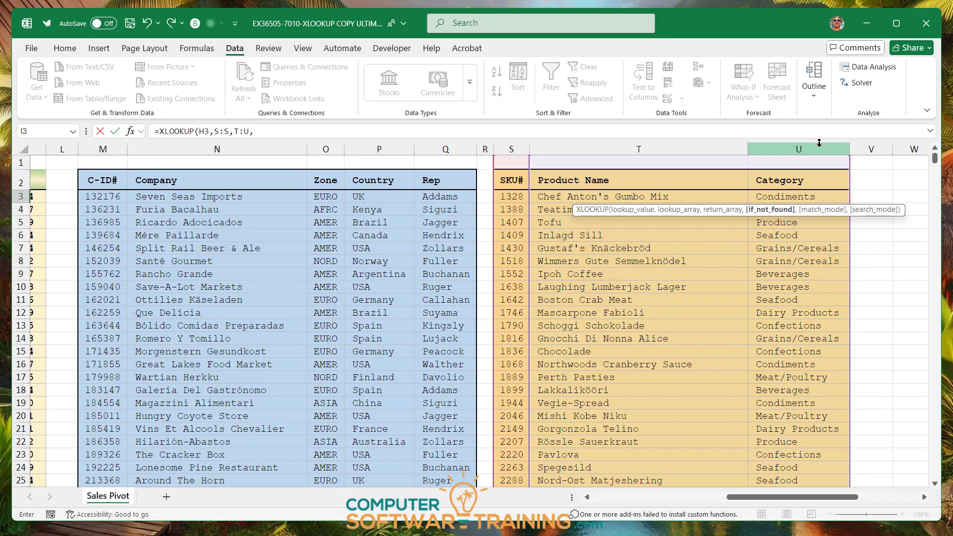
# Complete the I3 XLOOKUP with an empty if_not_found argument and match mode 0 for an exact match.
pyautogui.write(',')
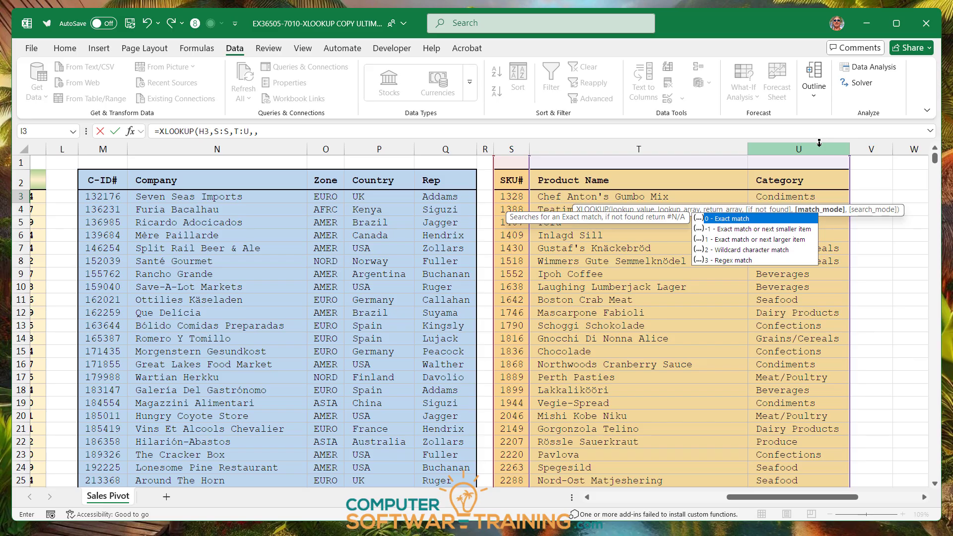
pyautogui.write('0')
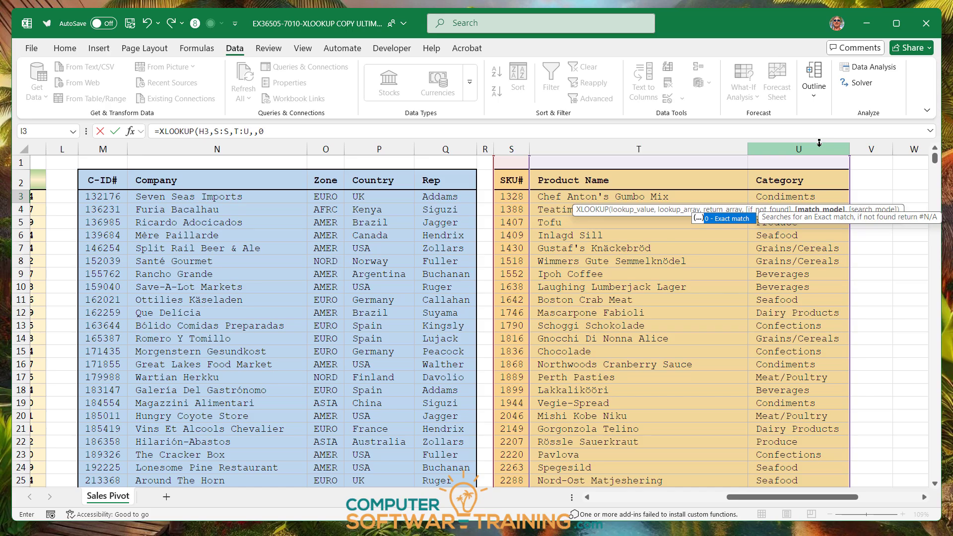
pyautogui.press('Return')
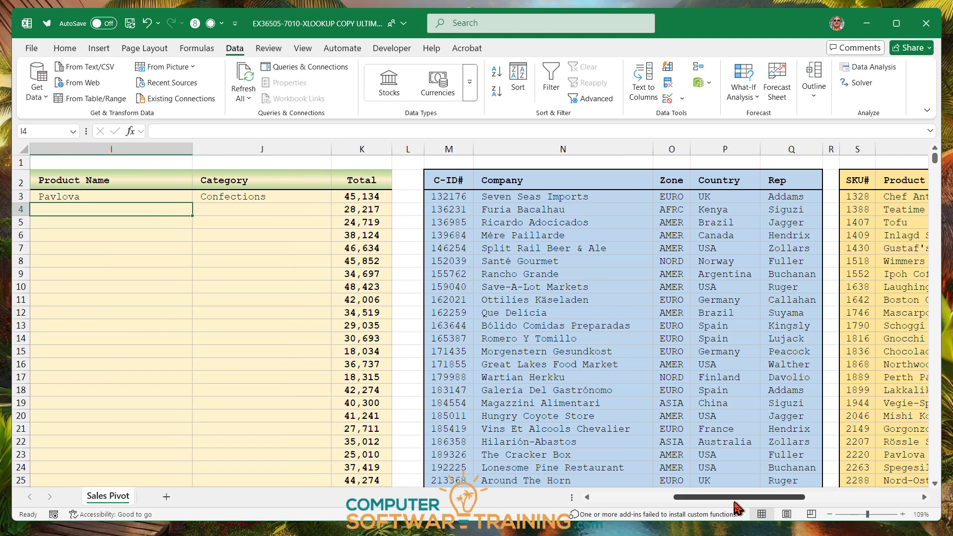
# Fill the I3 XLOOKUP down the Product Name and Category columns from row 3 to row 23.
pyautogui.moveTo(736, 497); pyautogui.dragTo(682, 502)
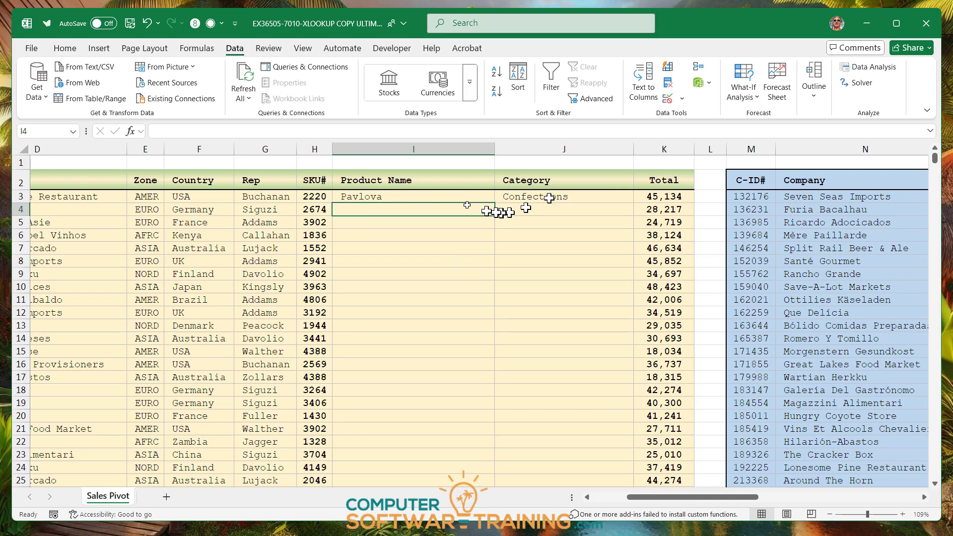
pyautogui.moveTo(425, 196); pyautogui.dragTo(518, 198)
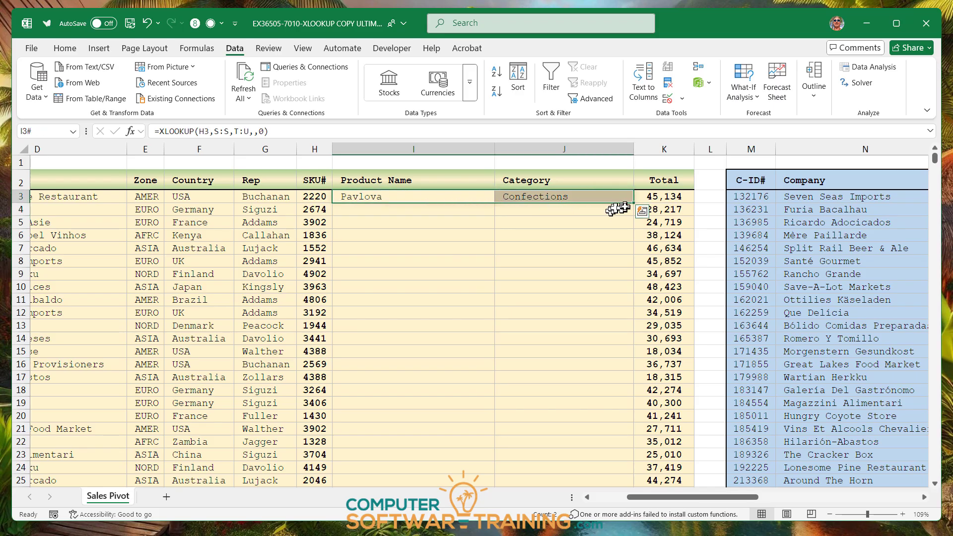
pyautogui.moveTo(632, 202); pyautogui.dragTo(634, 455)
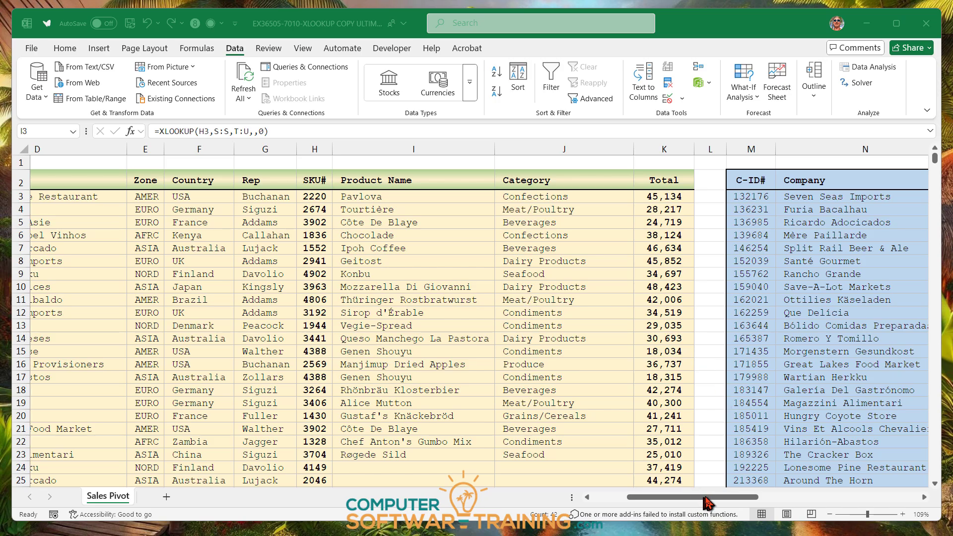
# Move the customer lookup table's C-ID# column between its Country and Rep columns by cutting and inserting it.
pyautogui.moveTo(706, 502); pyautogui.dragTo(810, 506)
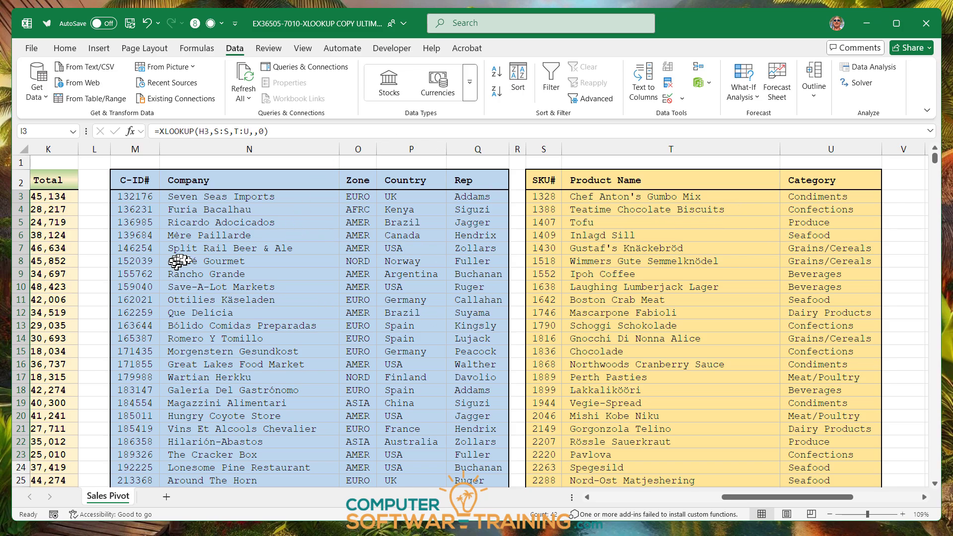
pyautogui.click(135, 148)
pyautogui.rightClick(140, 188)
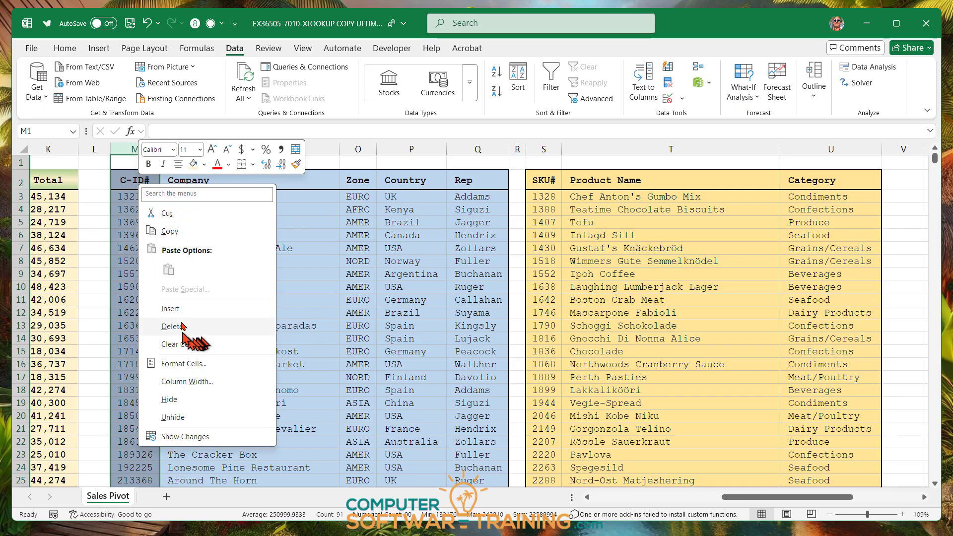
pyautogui.click(169, 232)
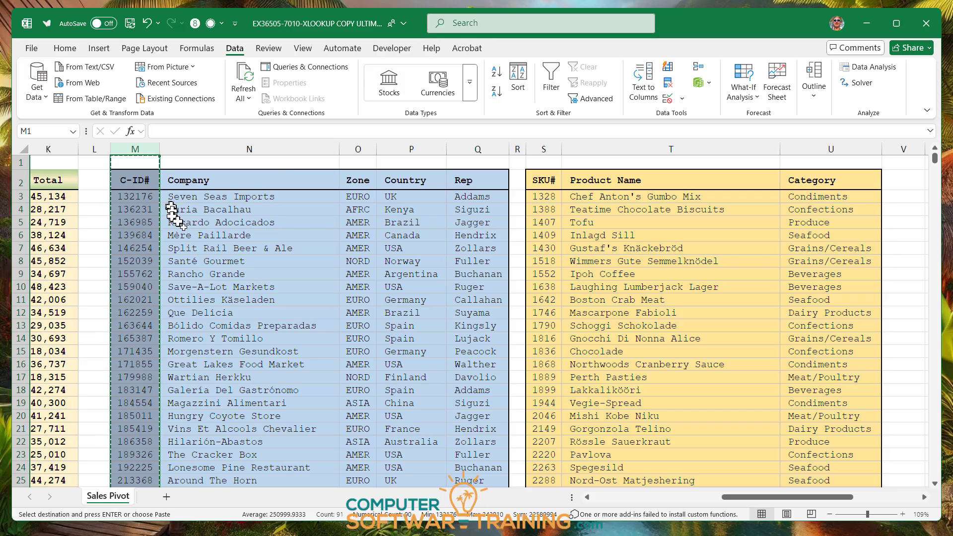
pyautogui.click(488, 148)
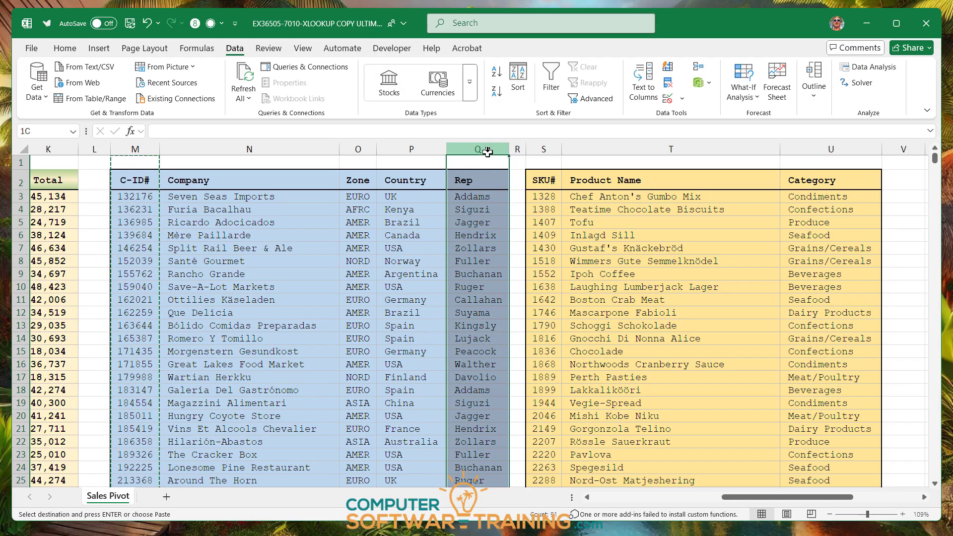
pyautogui.rightClick(488, 148)
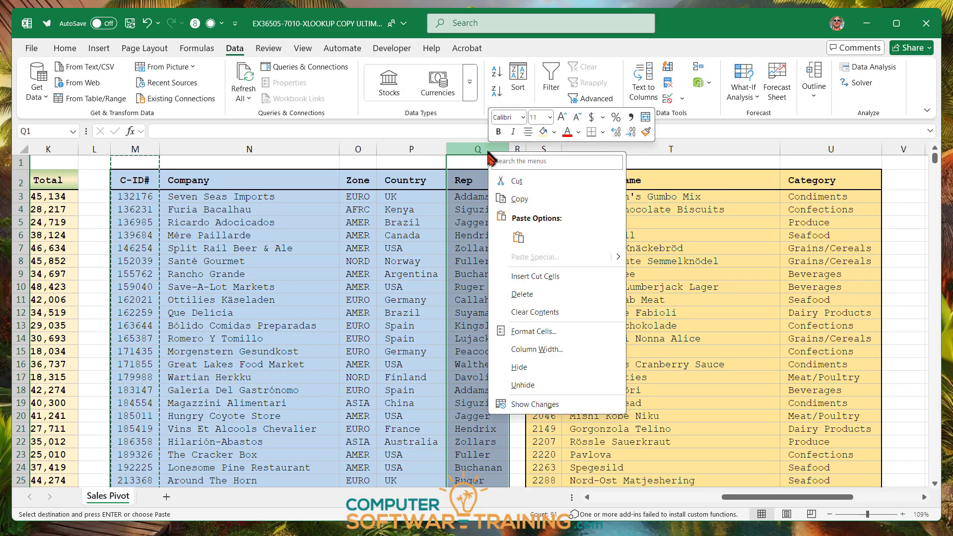
pyautogui.click(536, 277)
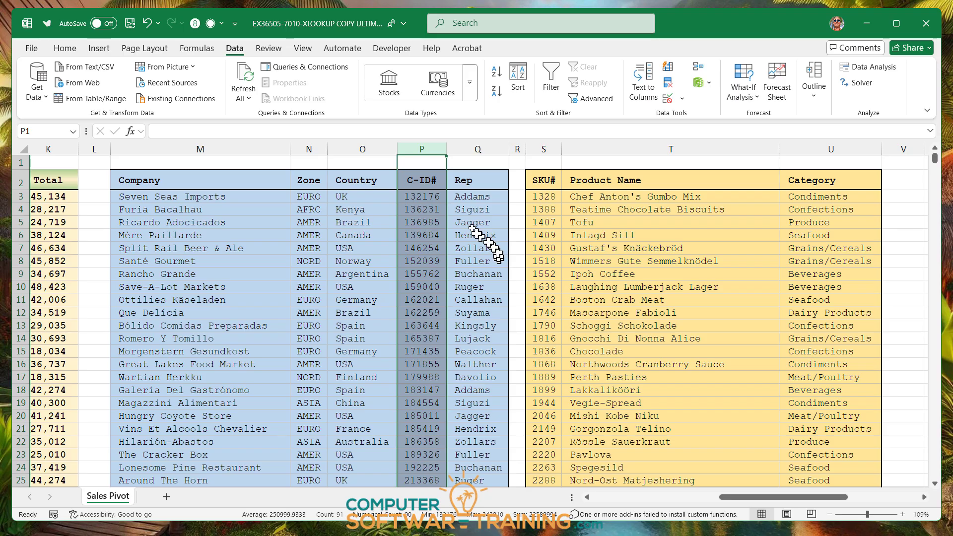
# Undo the C-ID# column move and the preceding fill of the Product Name and Category columns, and cancel the pending cut.
pyautogui.click(148, 23)
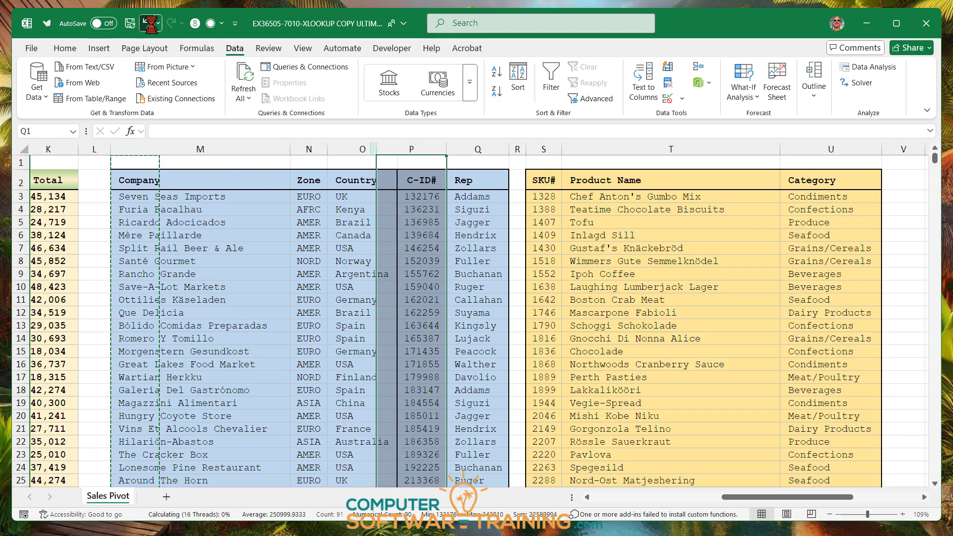
pyautogui.click(147, 23)
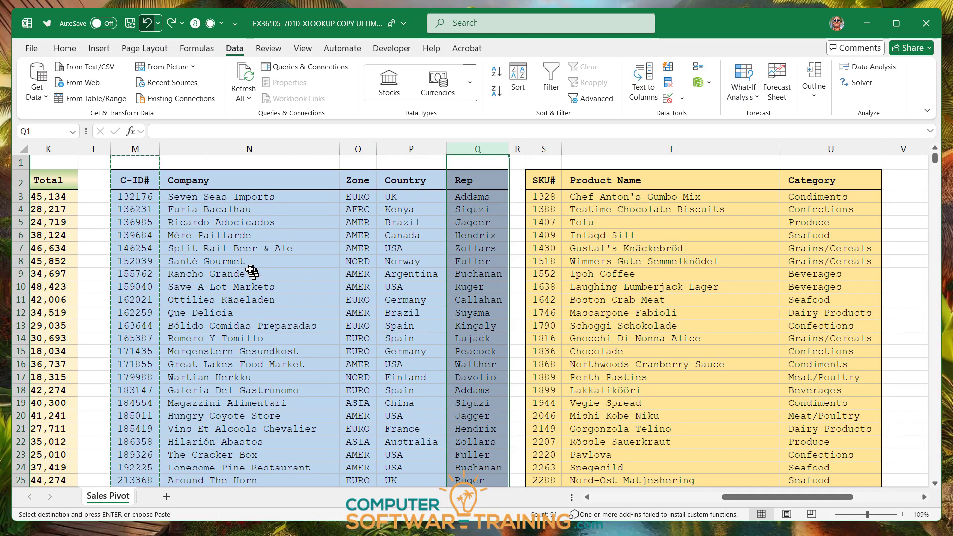
pyautogui.press('Escape')
pyautogui.hscroll(-3, 229, 247)
pyautogui.click(228, 247)
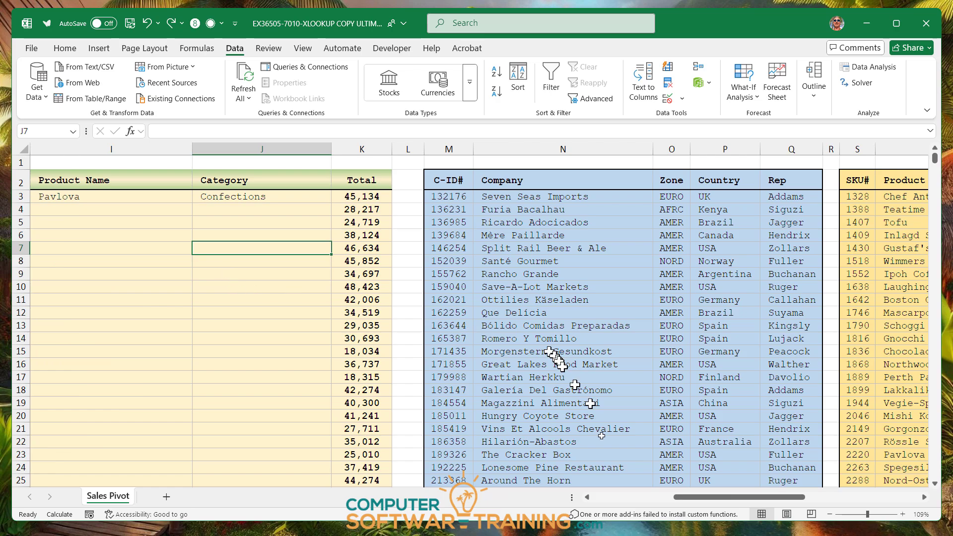
# Move the customer lookup table's C-ID# column to the table's end, after Rep, by cutting and inserting it.
pyautogui.hscroll(2, 229, 247)
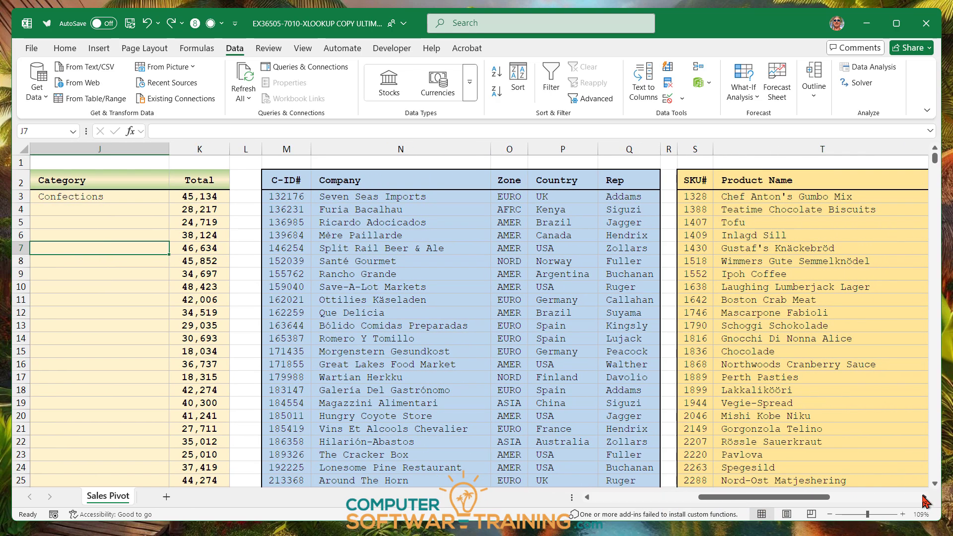
pyautogui.click(288, 150)
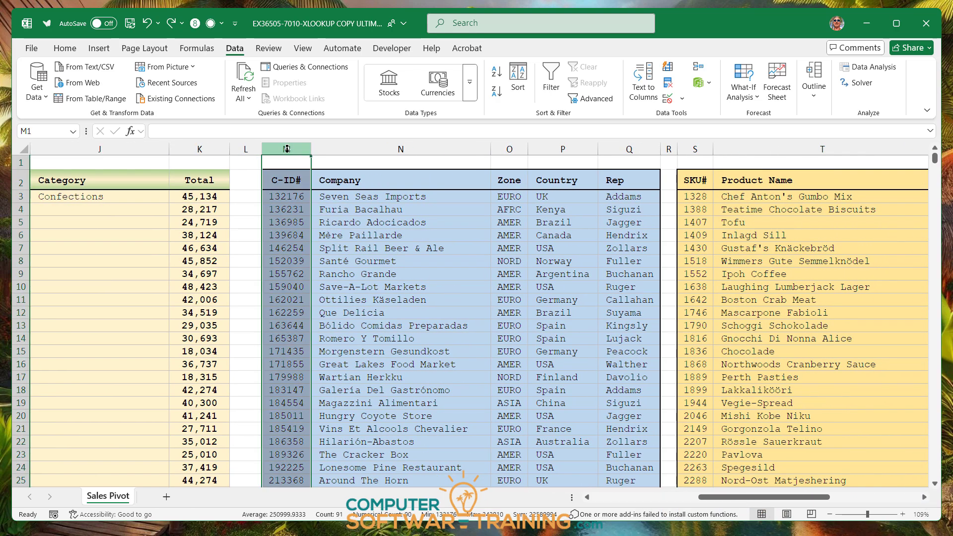
pyautogui.rightClick(287, 148)
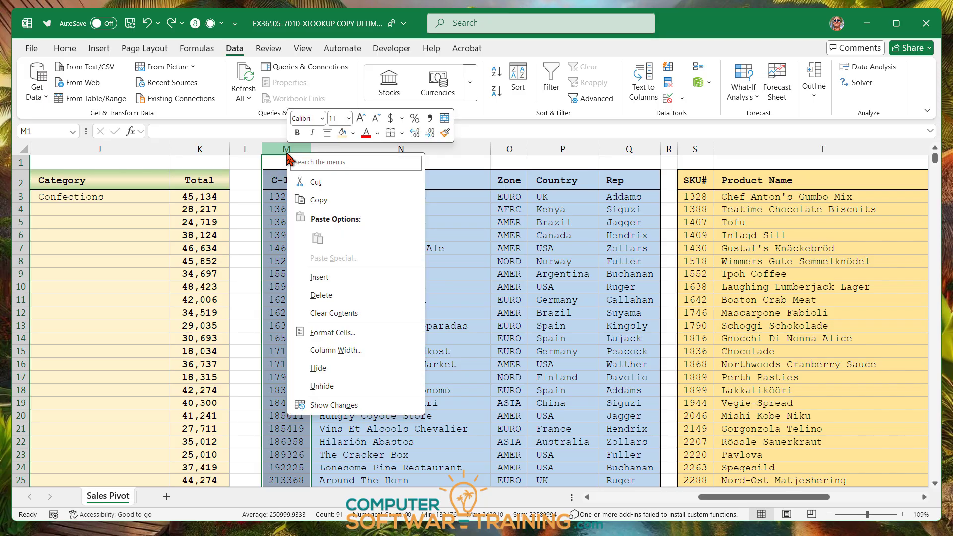
pyautogui.click(318, 182)
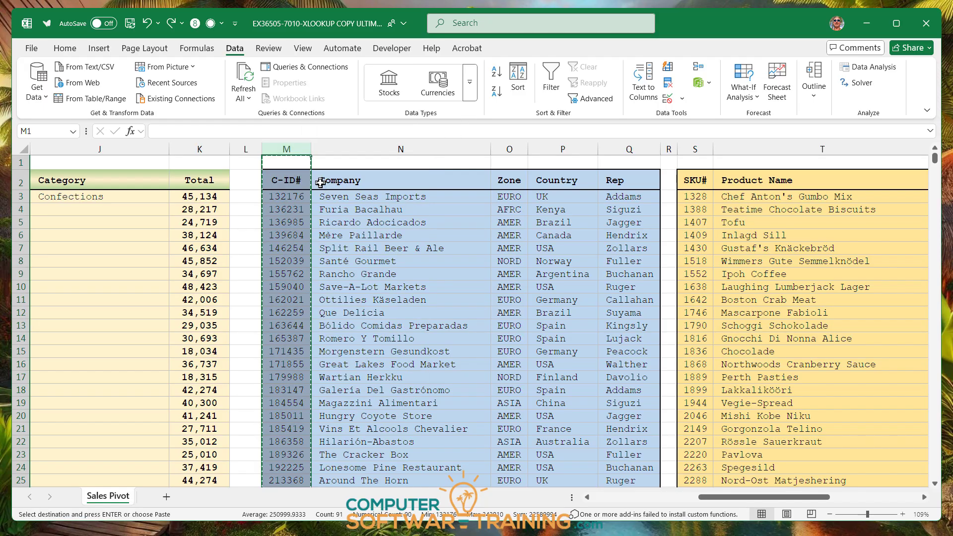
pyautogui.click(669, 149)
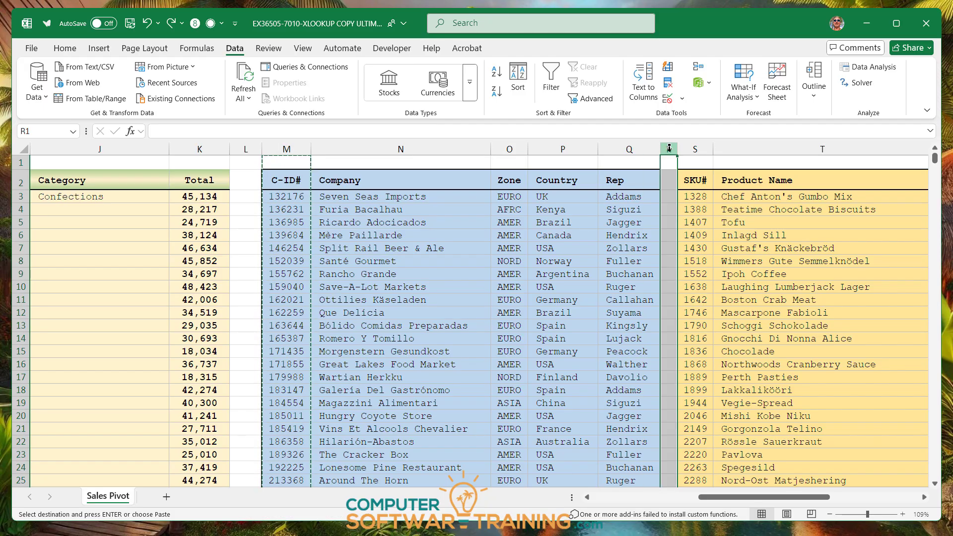
pyautogui.rightClick(668, 149)
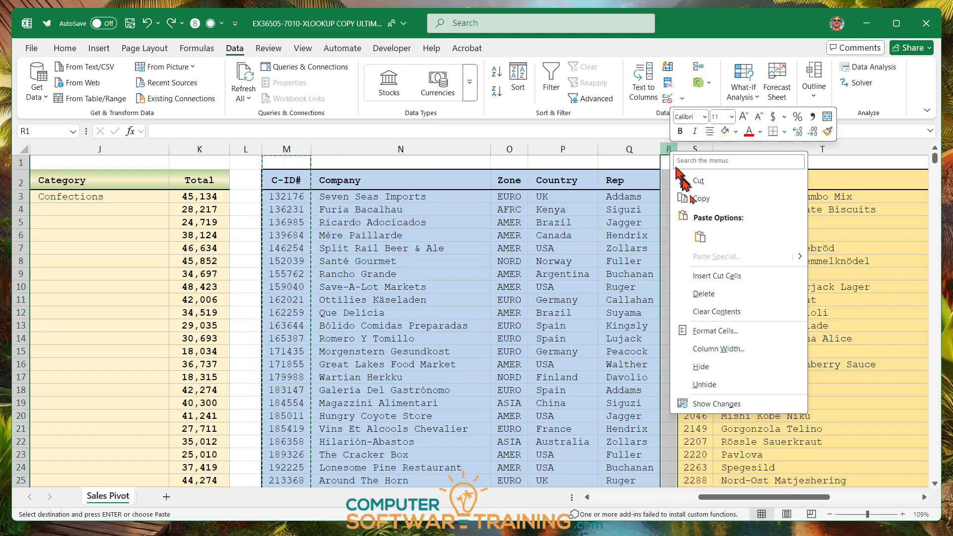
pyautogui.click(710, 275)
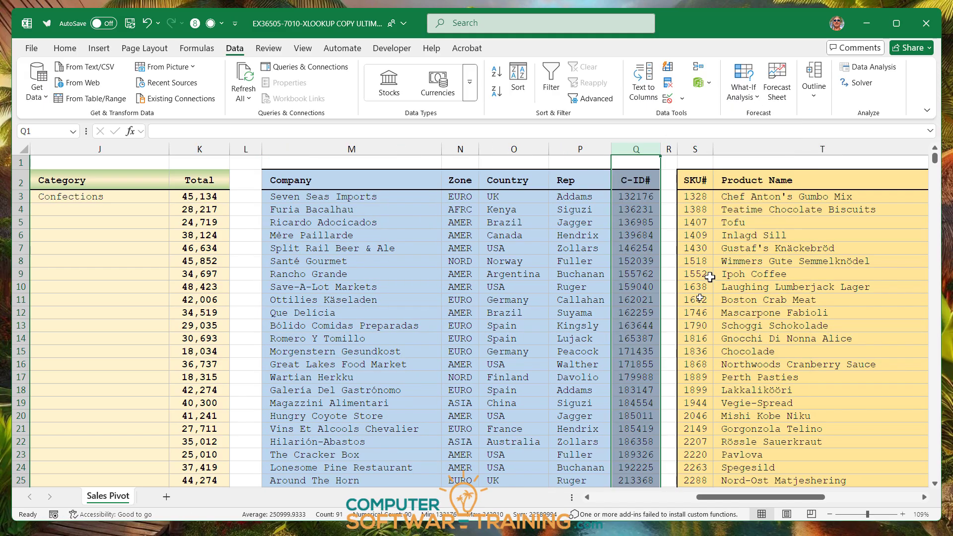
pyautogui.click(501, 337)
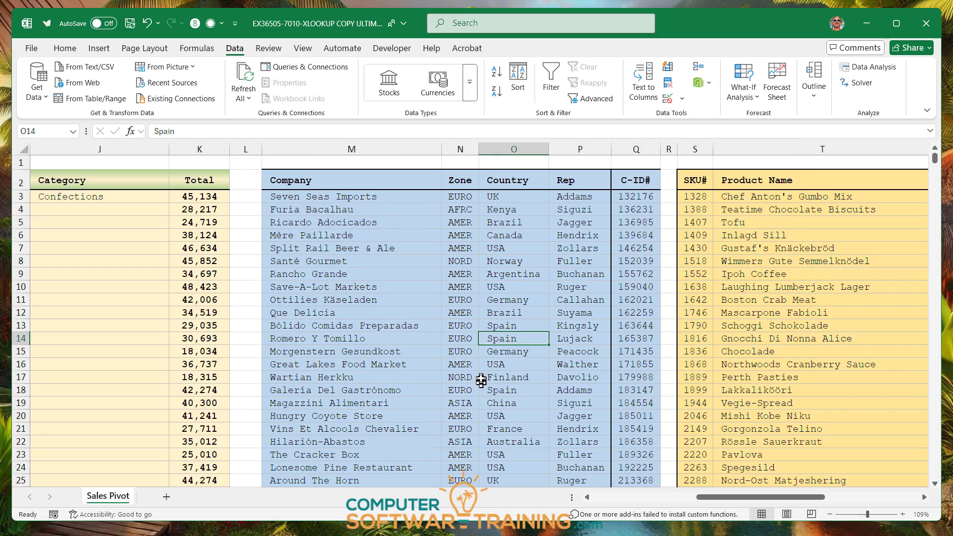
# Move the product lookup table's SKU# column to the table's end, after Category, by cutting and inserting it.
pyautogui.moveTo(751, 498); pyautogui.dragTo(791, 497)
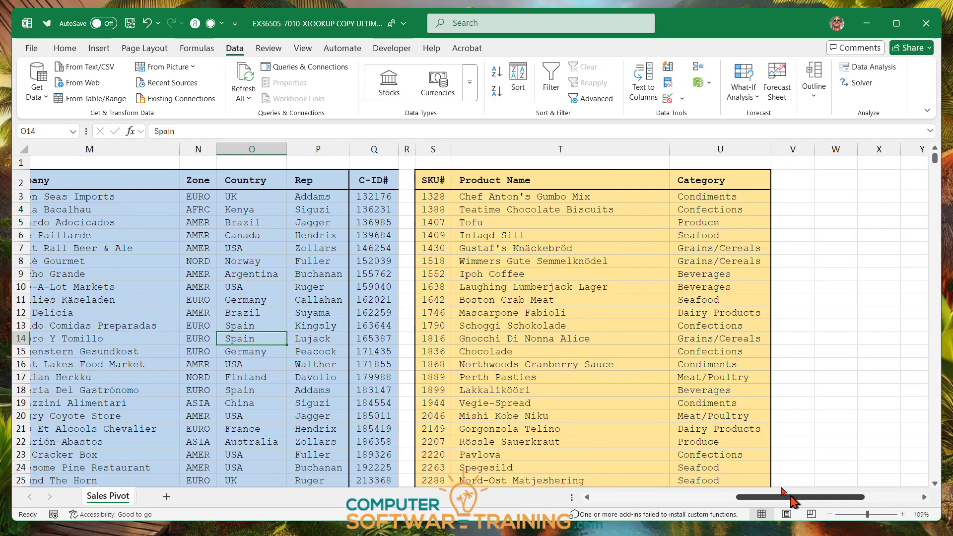
pyautogui.click(437, 152)
pyautogui.rightClick(437, 153)
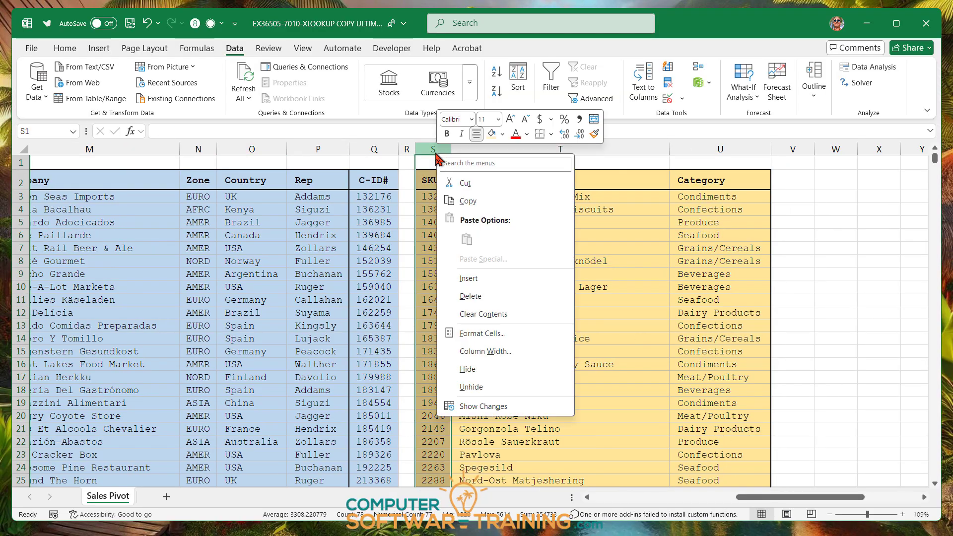
pyautogui.click(462, 183)
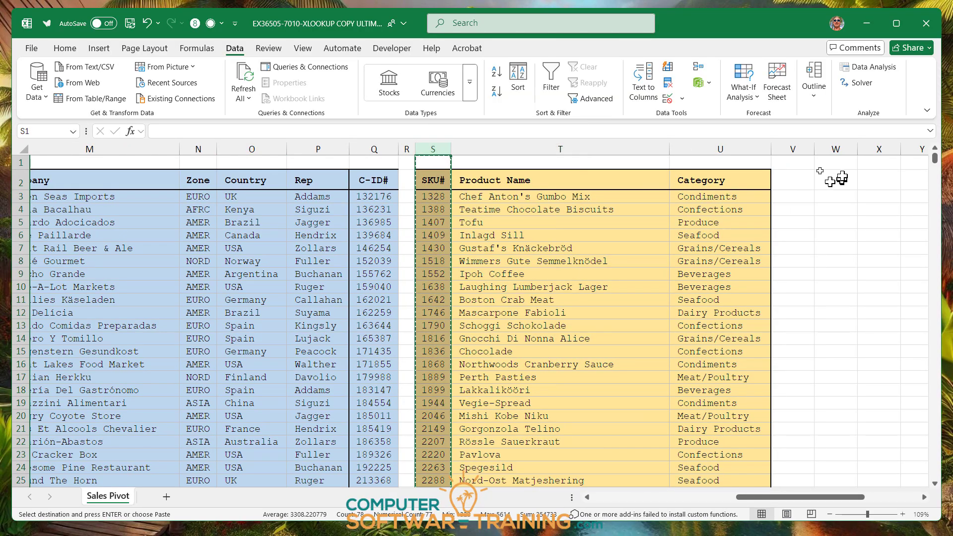
pyautogui.click(785, 147)
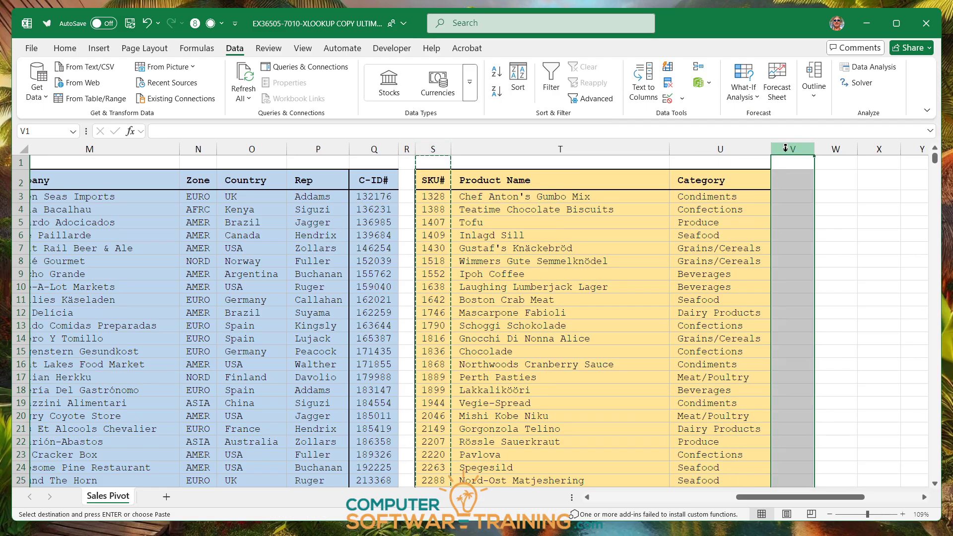
pyautogui.rightClick(785, 148)
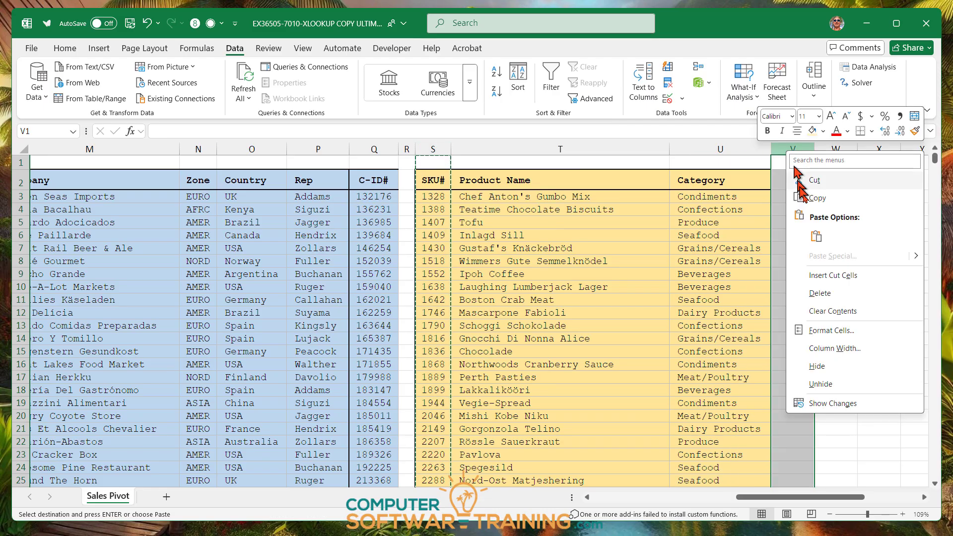
pyautogui.click(824, 275)
pyautogui.click(849, 377)
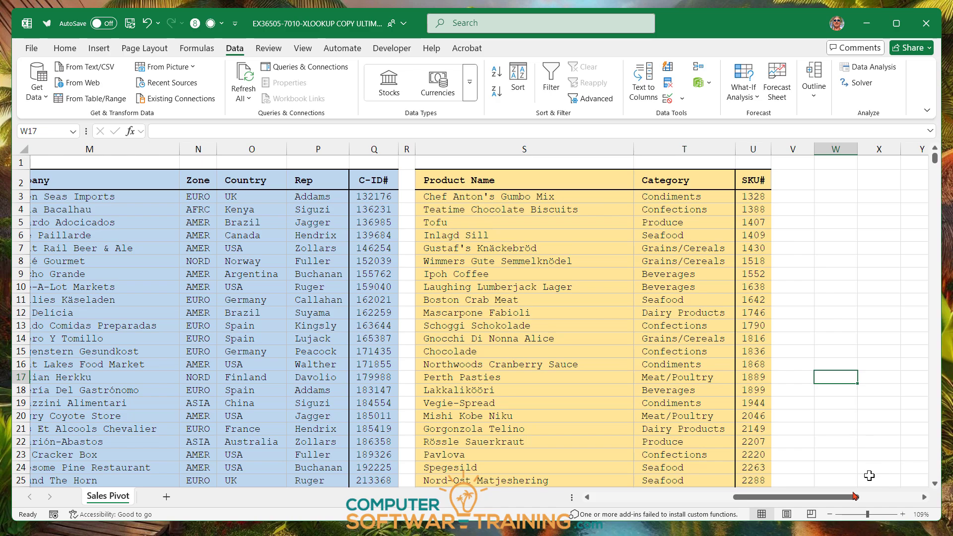
# Clear the sales table's Company through Rep data from row 3 down, and the Product Name and Category formula in I3:J3.
pyautogui.moveTo(839, 497); pyautogui.dragTo(694, 496)
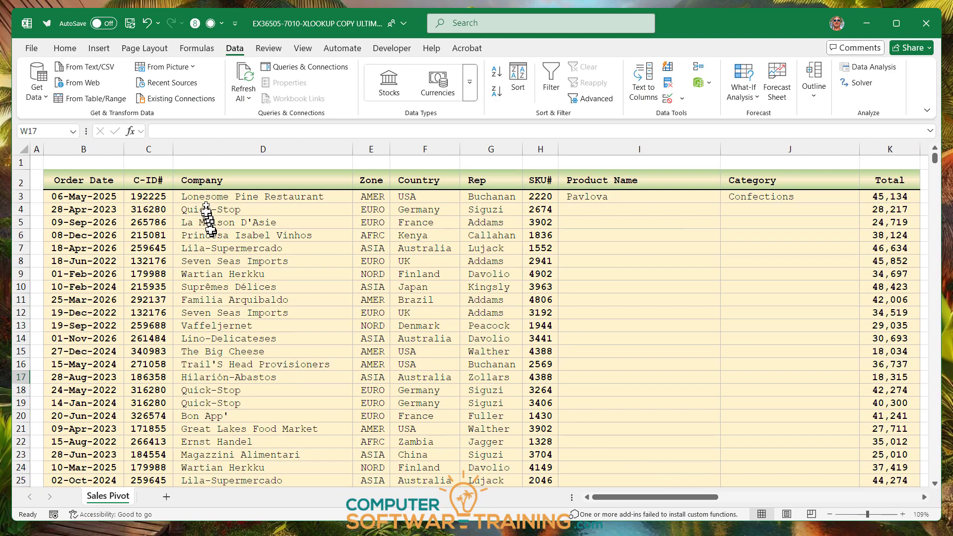
pyautogui.moveTo(198, 195); pyautogui.dragTo(502, 199)
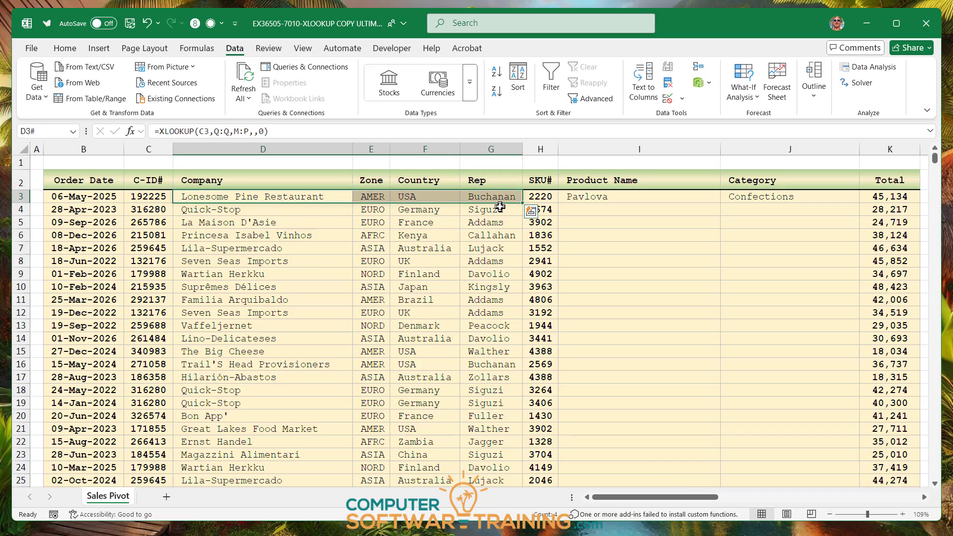
pyautogui.hotkey('ctrl', 'shift', 'Down')
pyautogui.hotkey('ctrl', 'BackSpace')
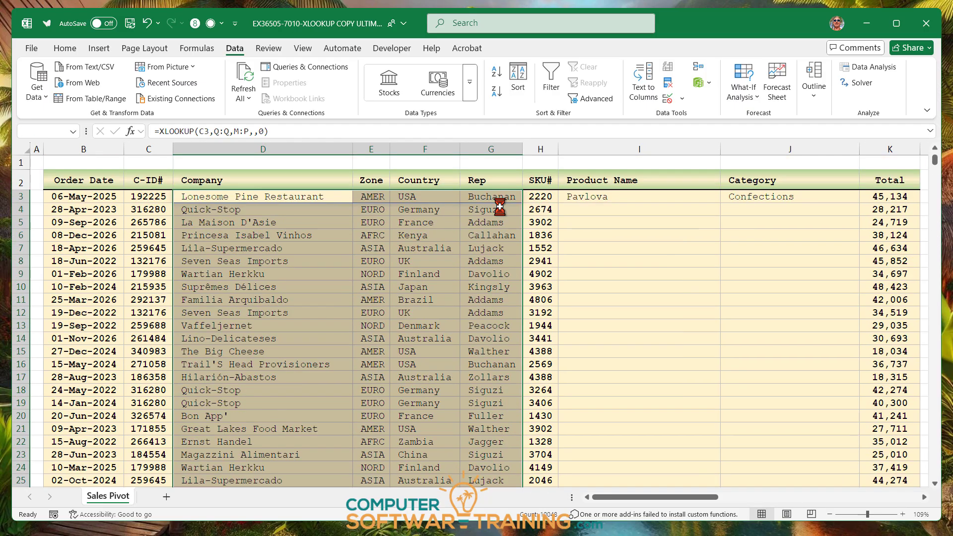
pyautogui.press('Delete')
pyautogui.moveTo(591, 197); pyautogui.dragTo(766, 196)
pyautogui.press('Delete')
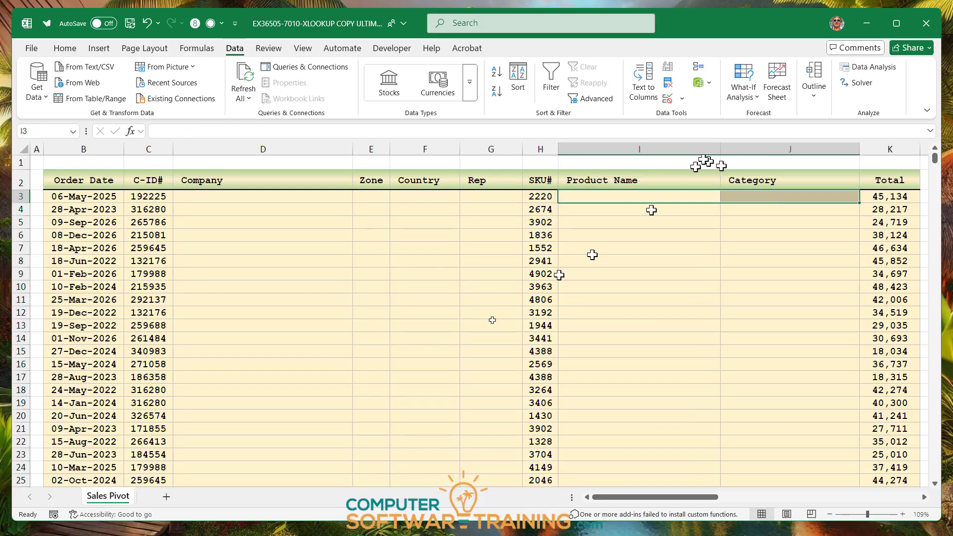
pyautogui.click(342, 325)
# Begin an XLOOKUP formula in D3 with the customer ID in C3 as the lookup value.
pyautogui.click(223, 195)
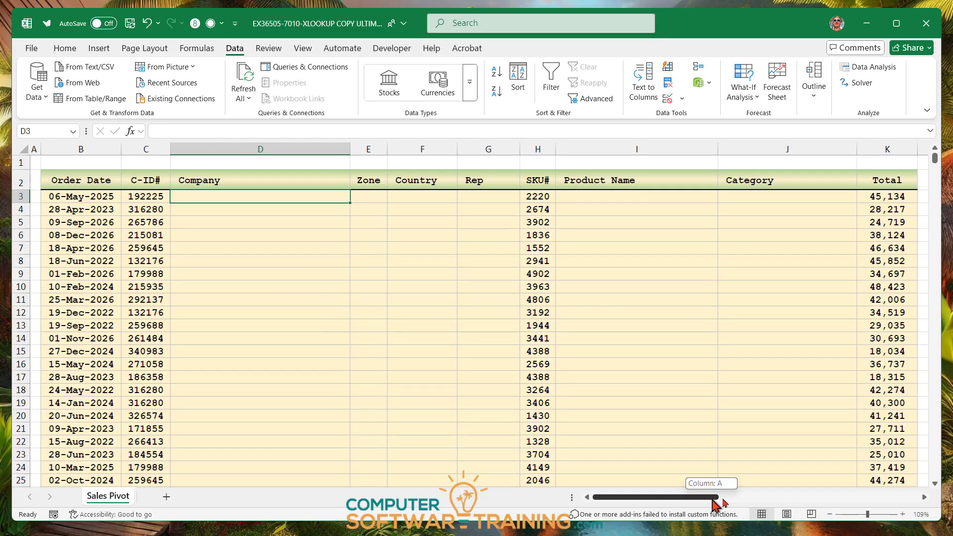
pyautogui.moveTo(717, 497)
pyautogui.mouseDown()
pyautogui.moveTo(837, 503)
pyautogui.moveTo(713, 503)
pyautogui.mouseUp()
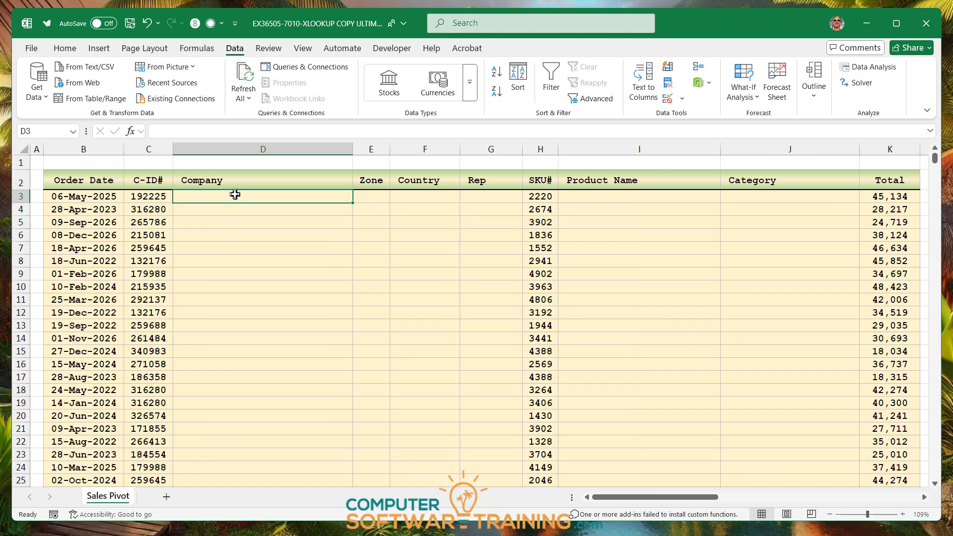
pyautogui.write('=')
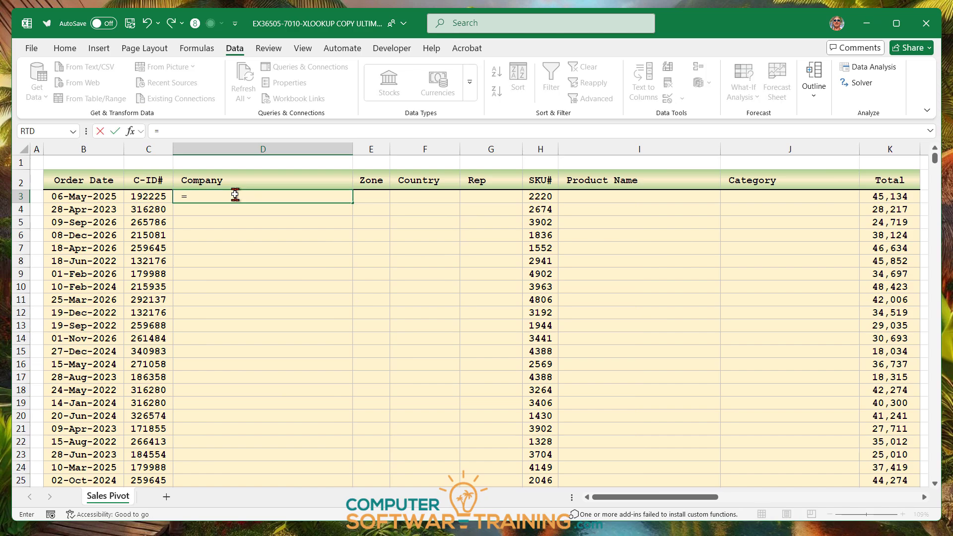
pyautogui.write('xl')
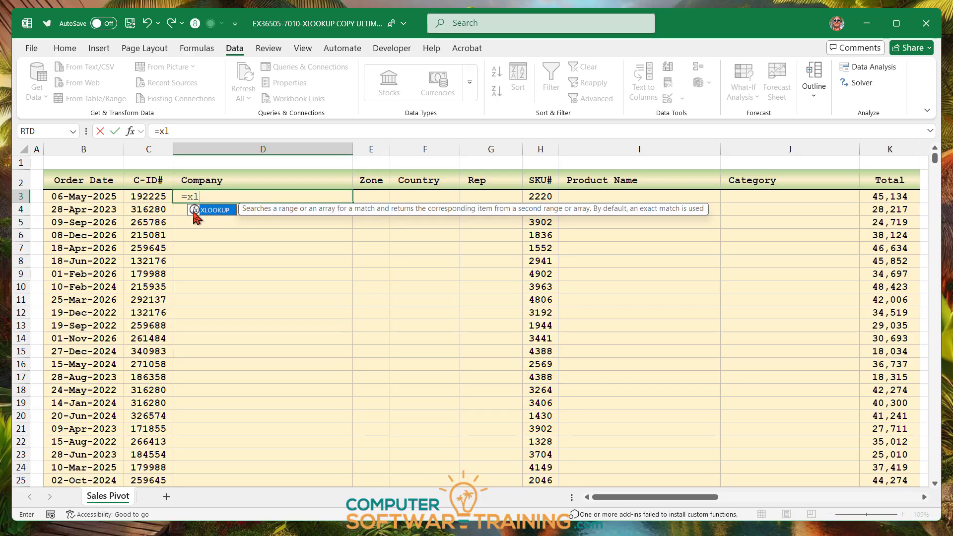
pyautogui.doubleClick(194, 210)
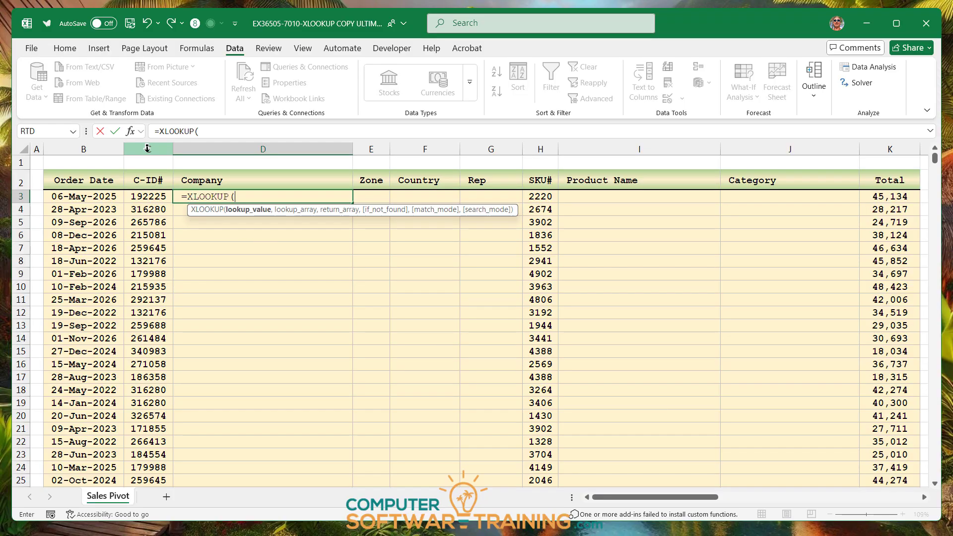
pyautogui.click(144, 196)
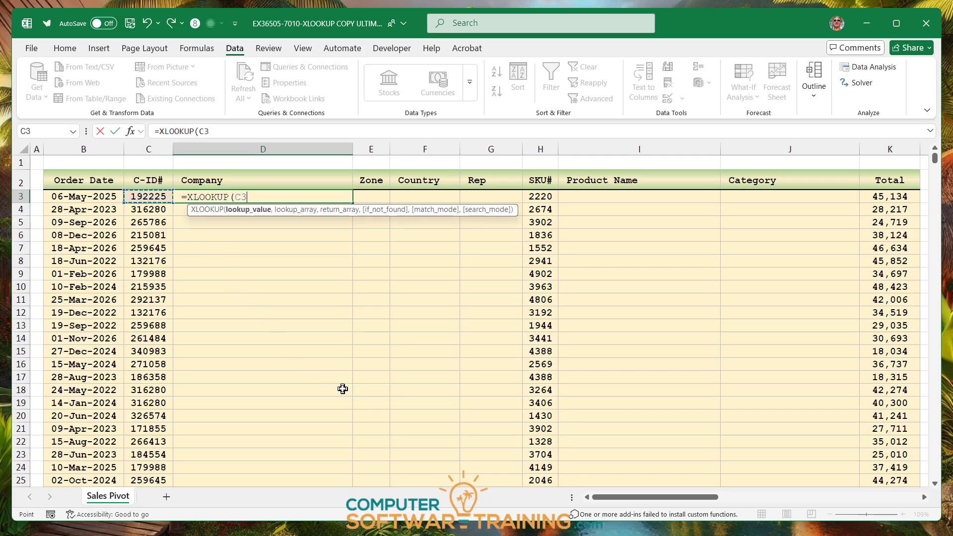
pyautogui.write(',')
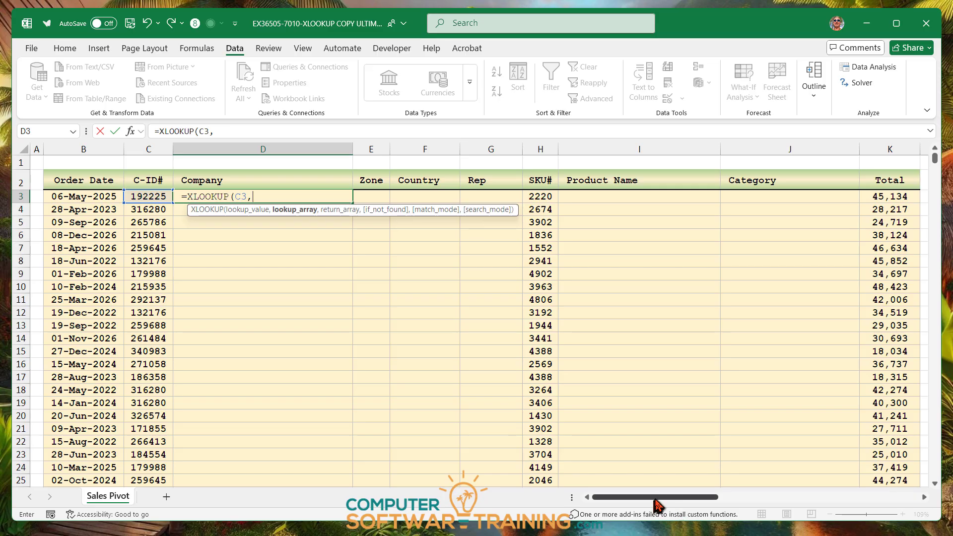
# Set the D3 XLOOKUP's lookup array to the C-ID# column Q:Q and its return array to the Company through Rep columns M:P.
pyautogui.moveTo(655, 500); pyautogui.dragTo(741, 482)
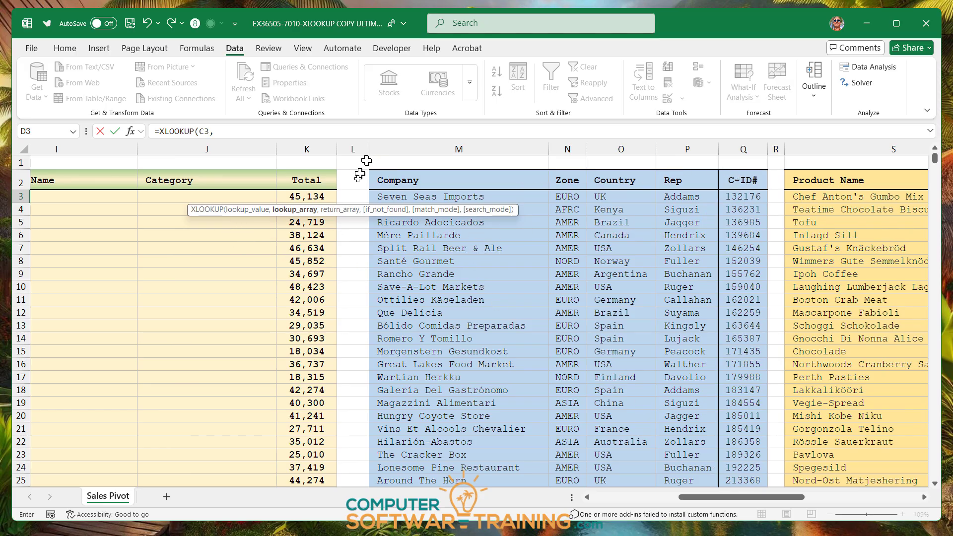
pyautogui.click(403, 146)
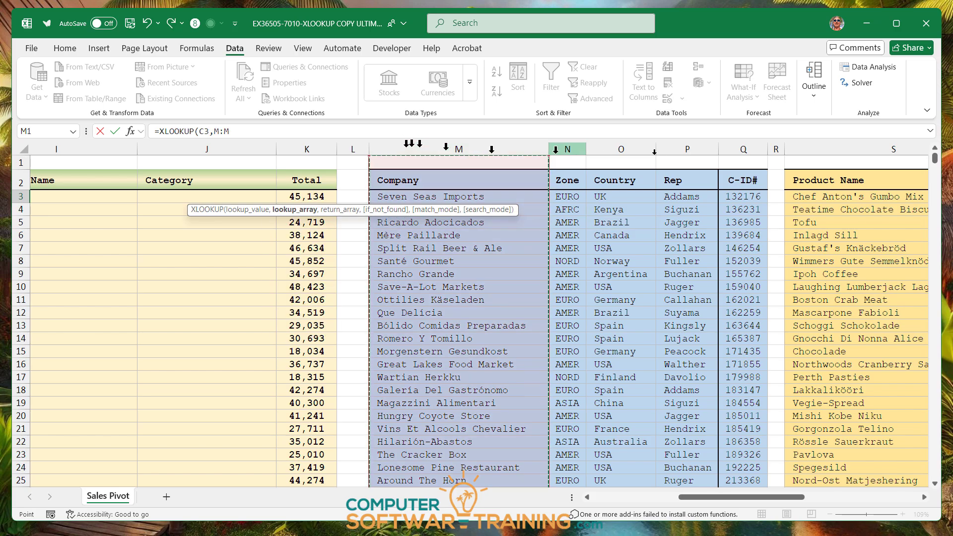
pyautogui.click(744, 149)
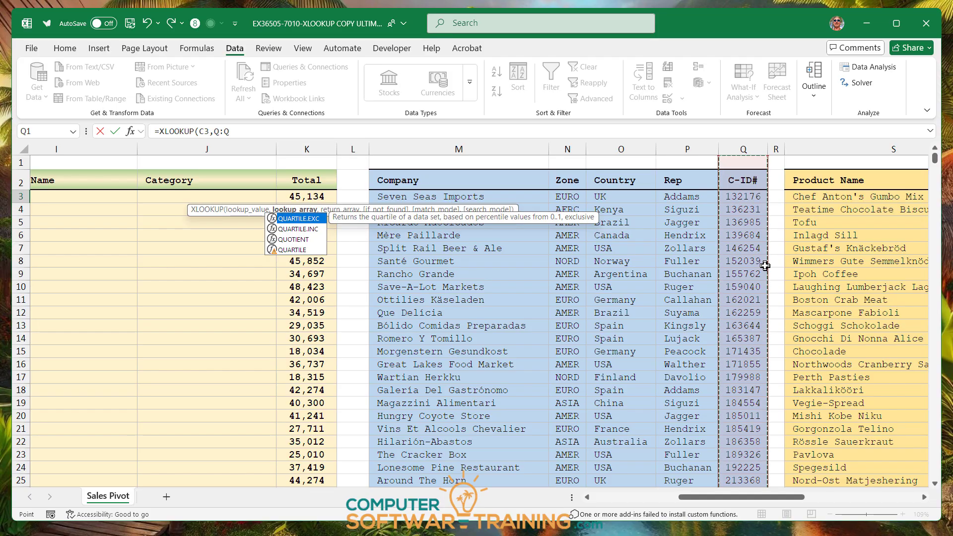
pyautogui.write(',')
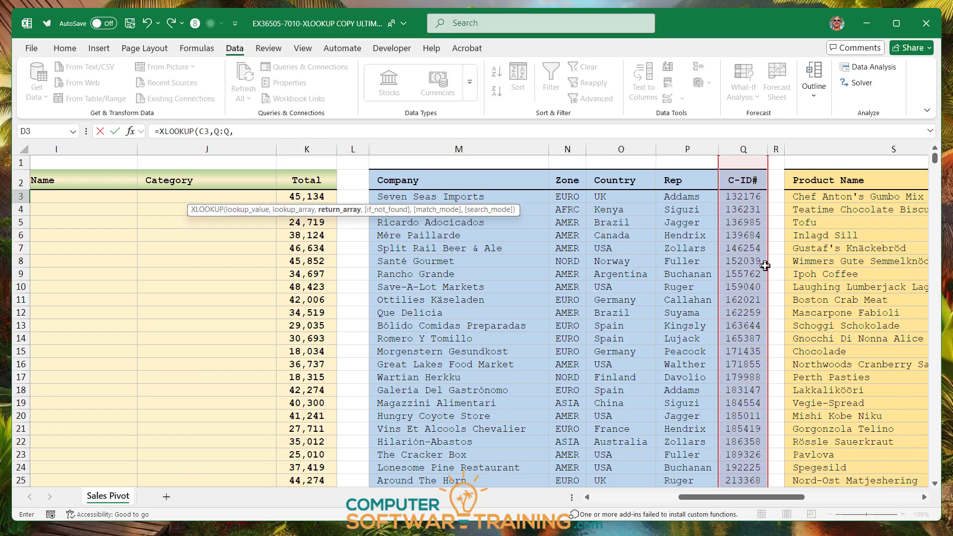
pyautogui.click(475, 149)
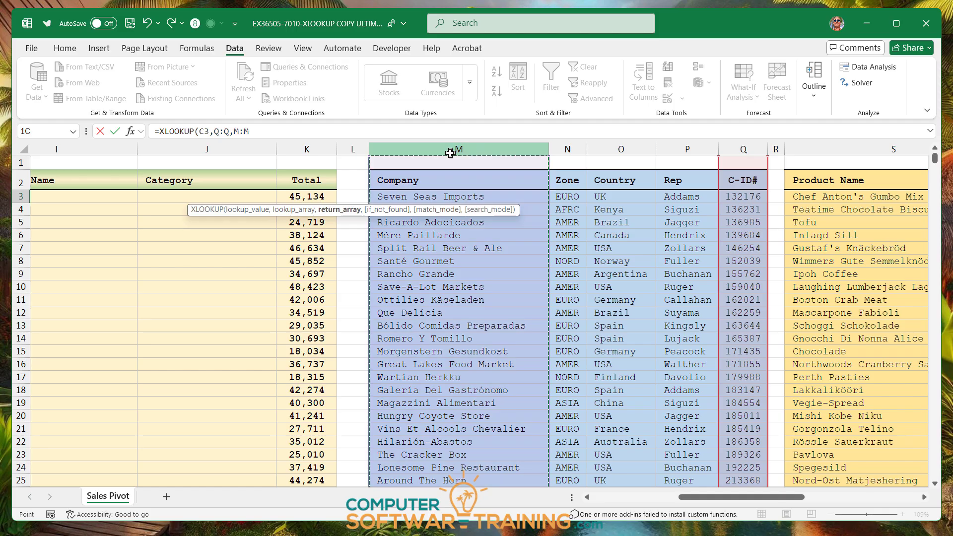
pyautogui.moveTo(500, 158); pyautogui.dragTo(685, 158)
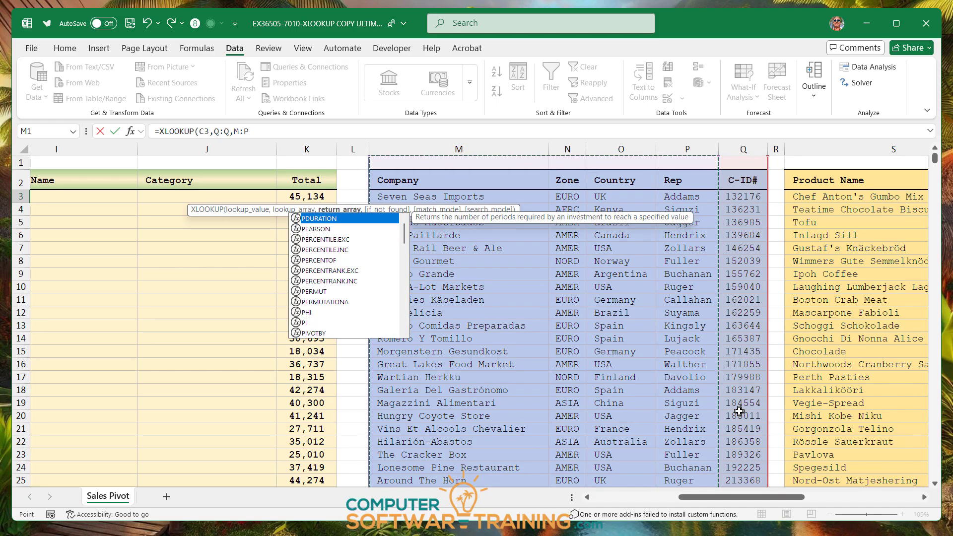
# Complete the D3 XLOOKUP with an empty if_not_found argument and match mode 0 for an exact match.
pyautogui.write(',')
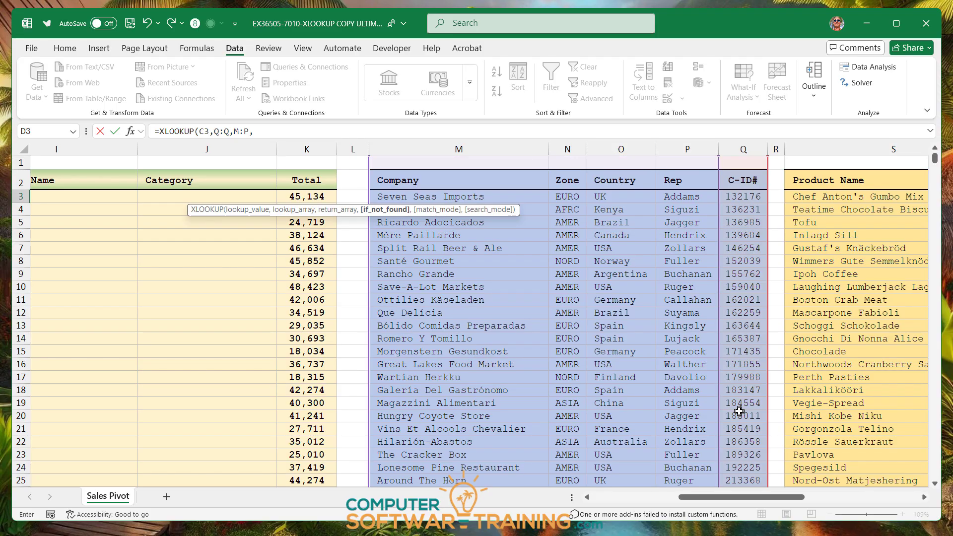
pyautogui.write(',')
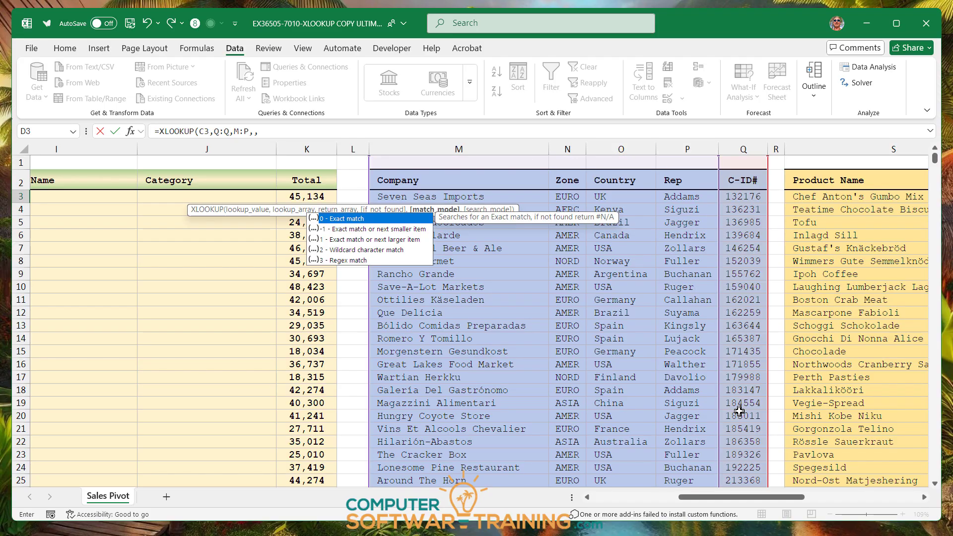
pyautogui.write('0')
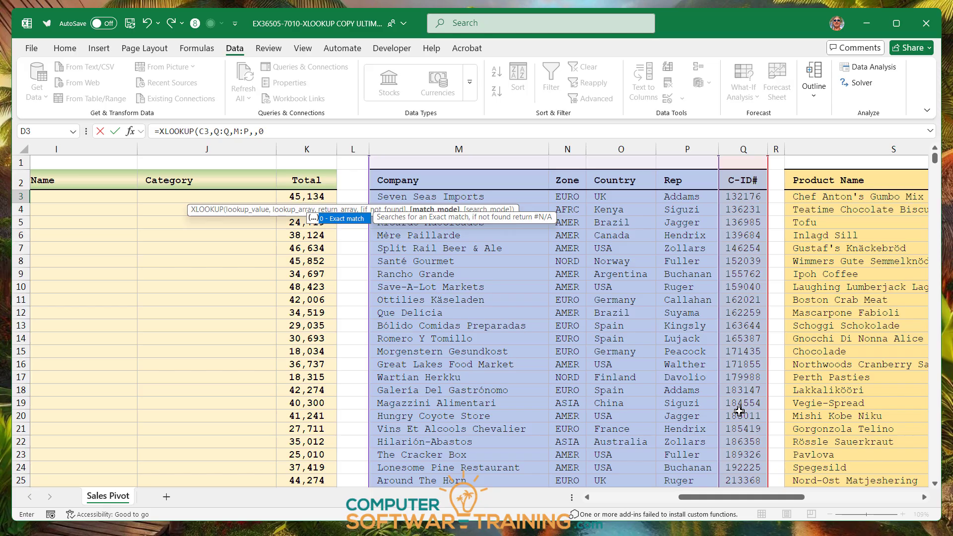
pyautogui.press('Return')
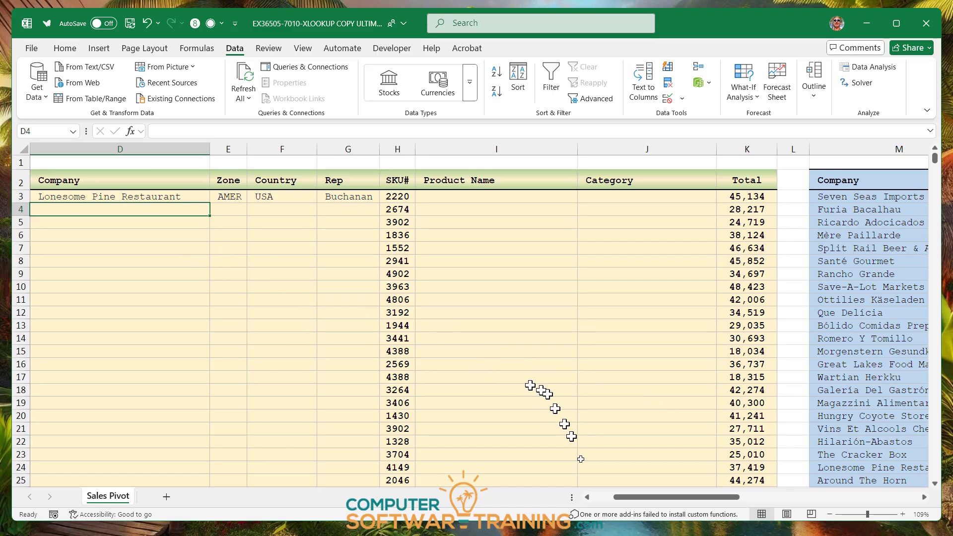
# Begin an XLOOKUP formula in I3 with the SKU# in H3 as the lookup value.
pyautogui.moveTo(670, 498); pyautogui.dragTo(678, 498)
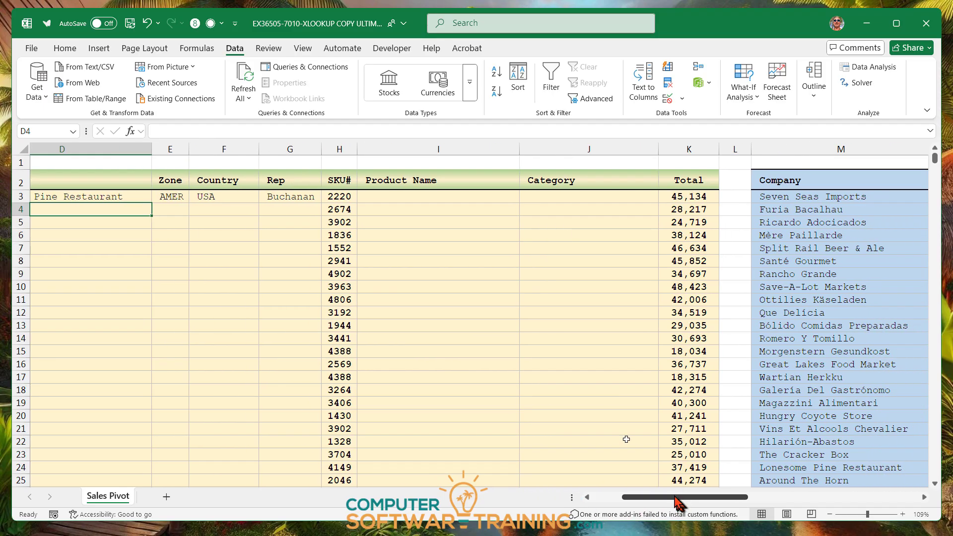
pyautogui.click(418, 194)
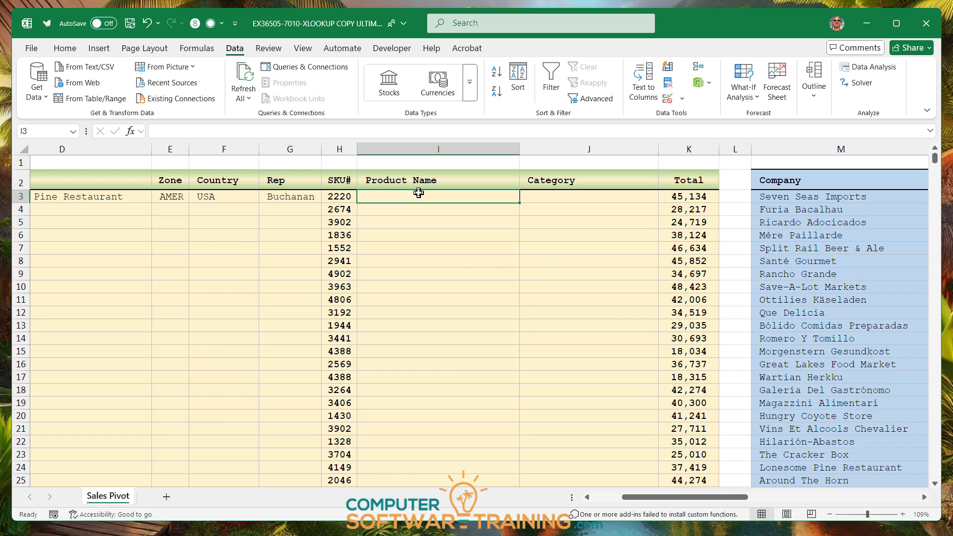
pyautogui.write('x')
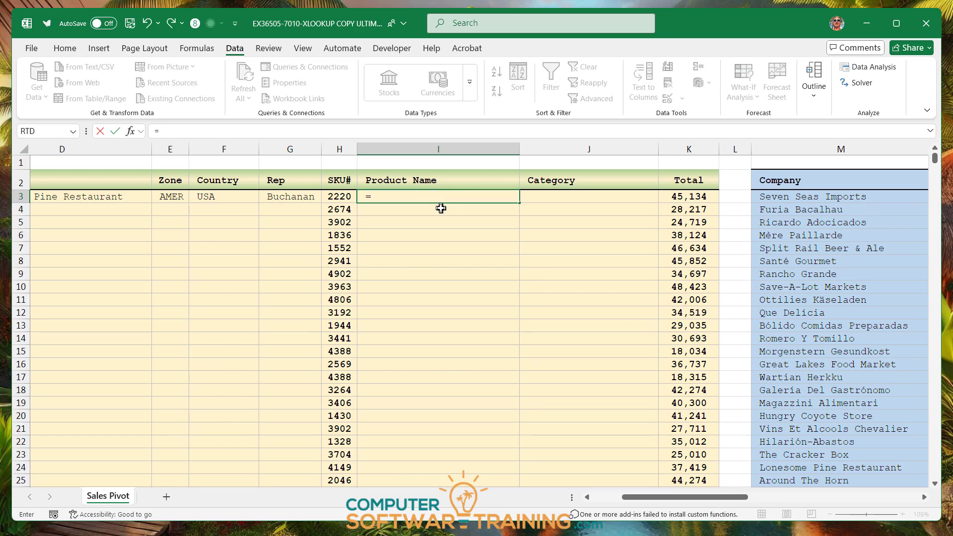
pyautogui.write('xl')
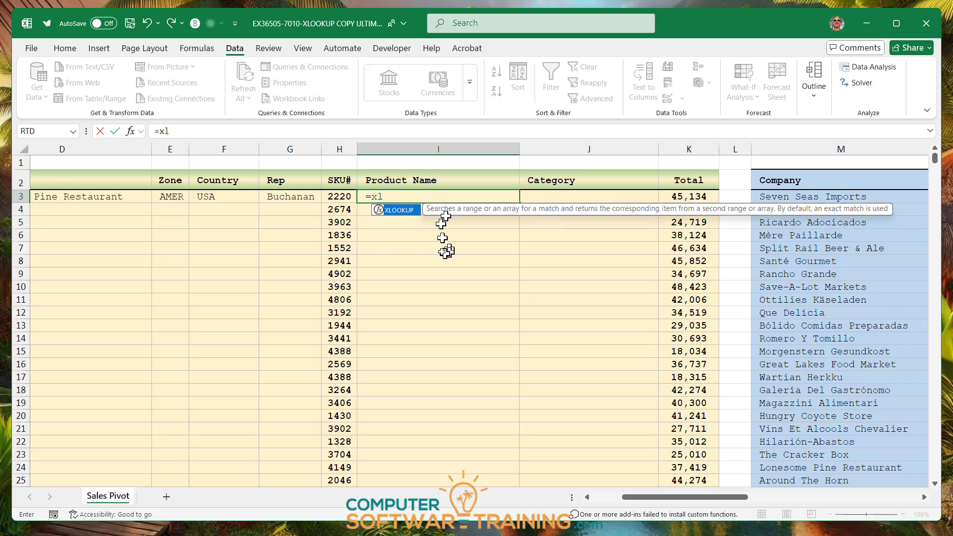
pyautogui.doubleClick(380, 211)
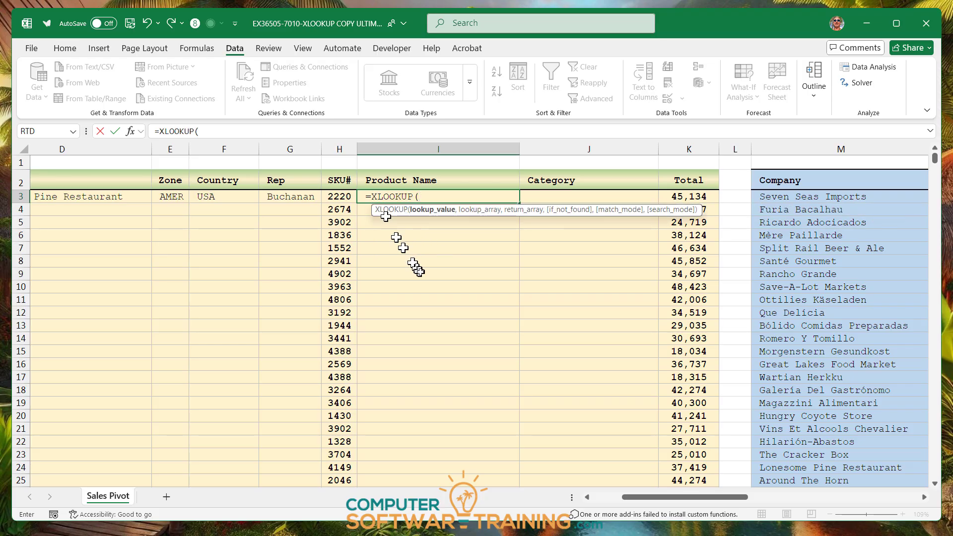
pyautogui.click(338, 197)
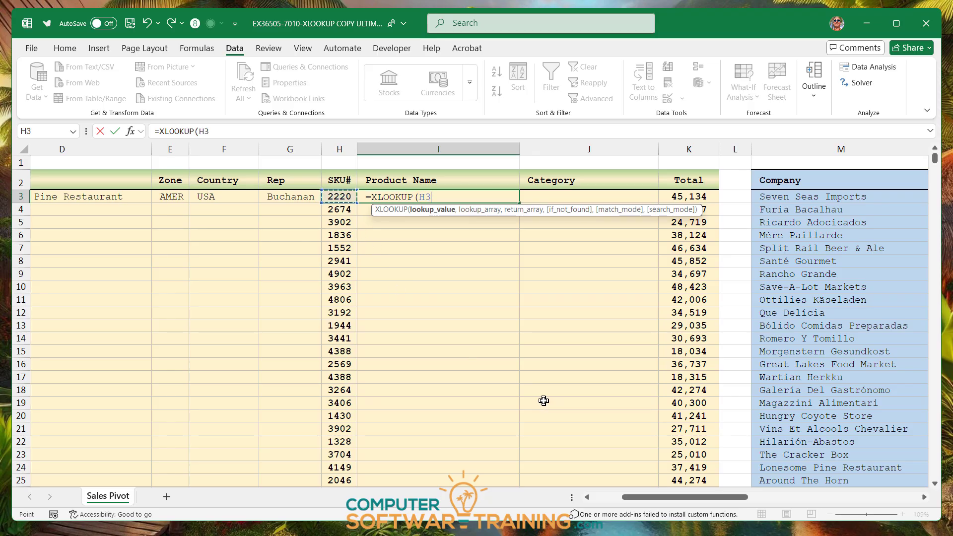
pyautogui.write(',')
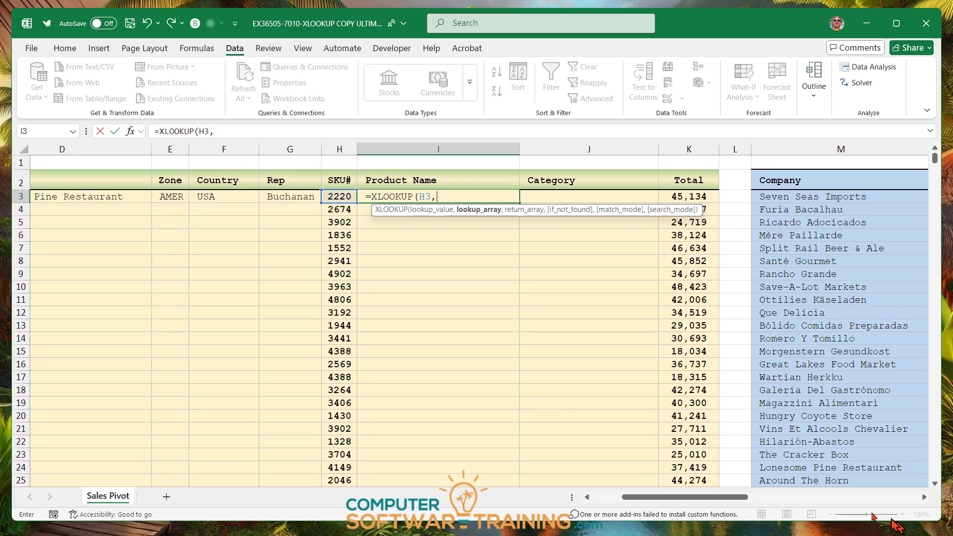
# Set the I3 XLOOKUP's lookup array to the SKU# column U:U and its return array to the Product Name and Category columns S:T.
pyautogui.moveTo(729, 497); pyautogui.dragTo(836, 498)
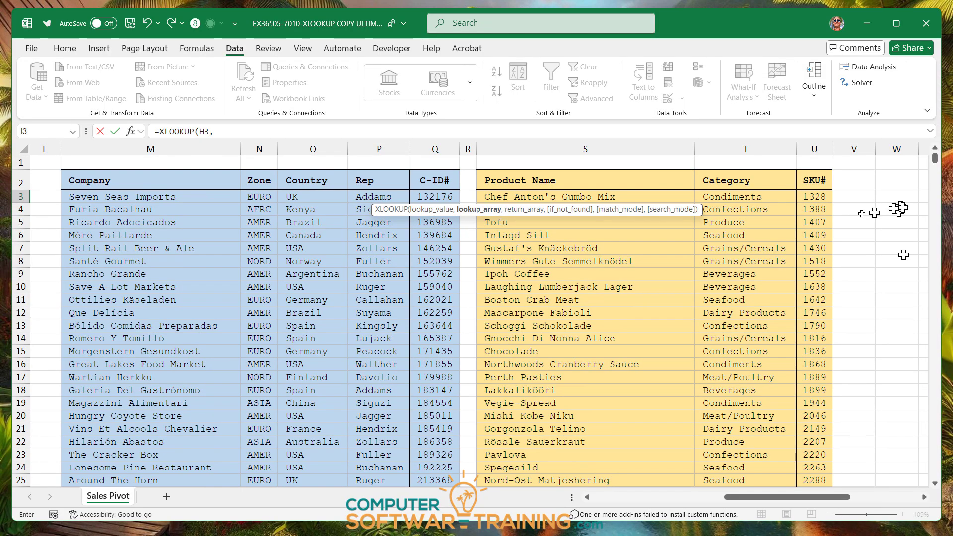
pyautogui.click(813, 148)
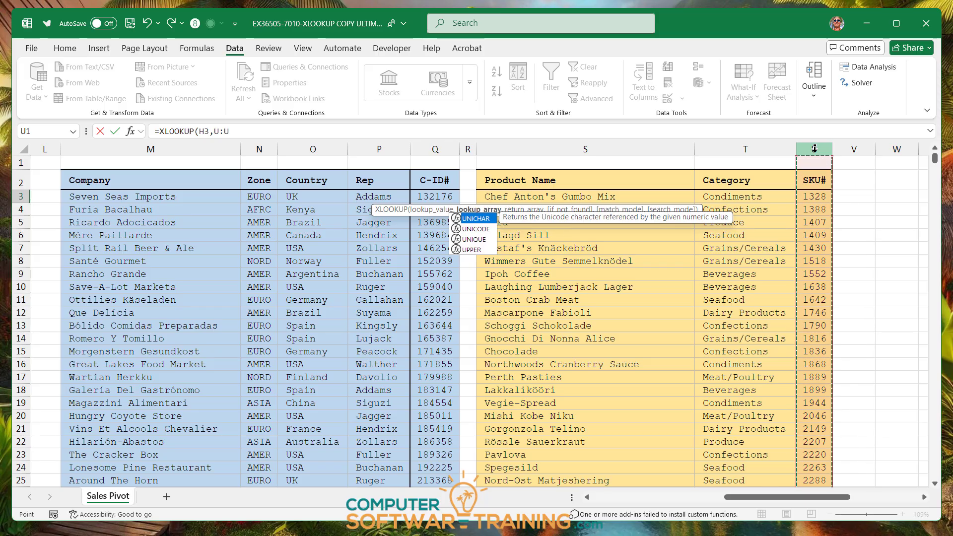
pyautogui.write(',')
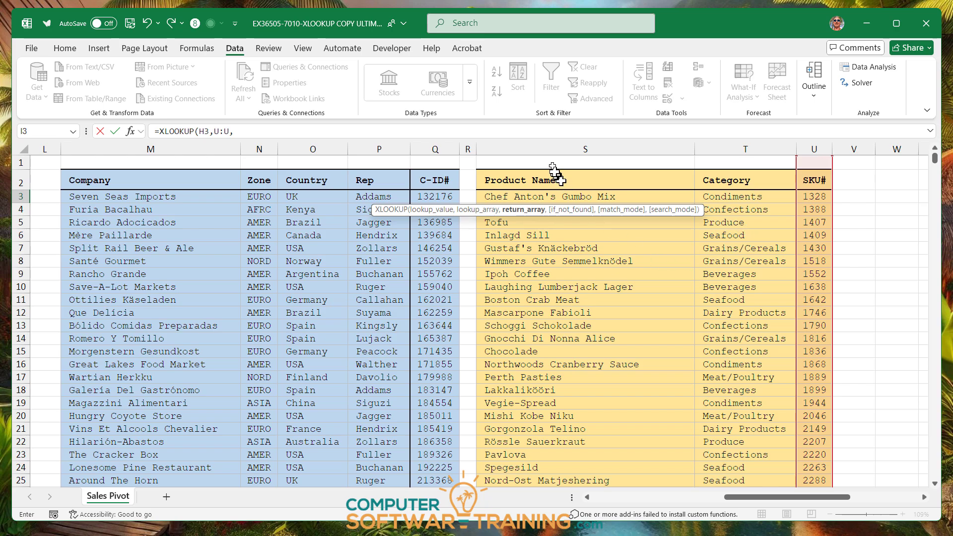
pyautogui.click(546, 153)
pyautogui.moveTo(547, 153); pyautogui.dragTo(739, 141)
# Complete the I3 XLOOKUP with an empty if_not_found argument and match mode 0 for an exact match.
pyautogui.write(',,')
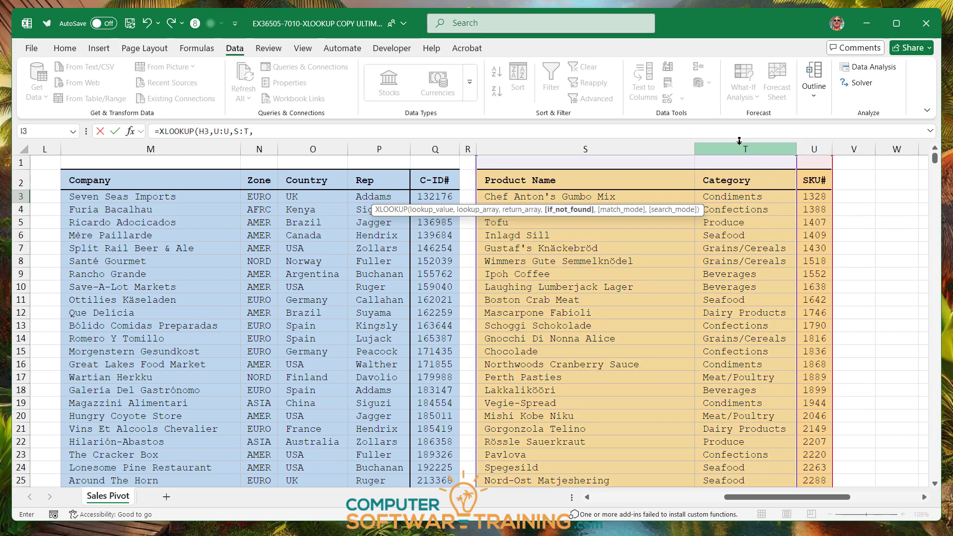
pyautogui.write('0')
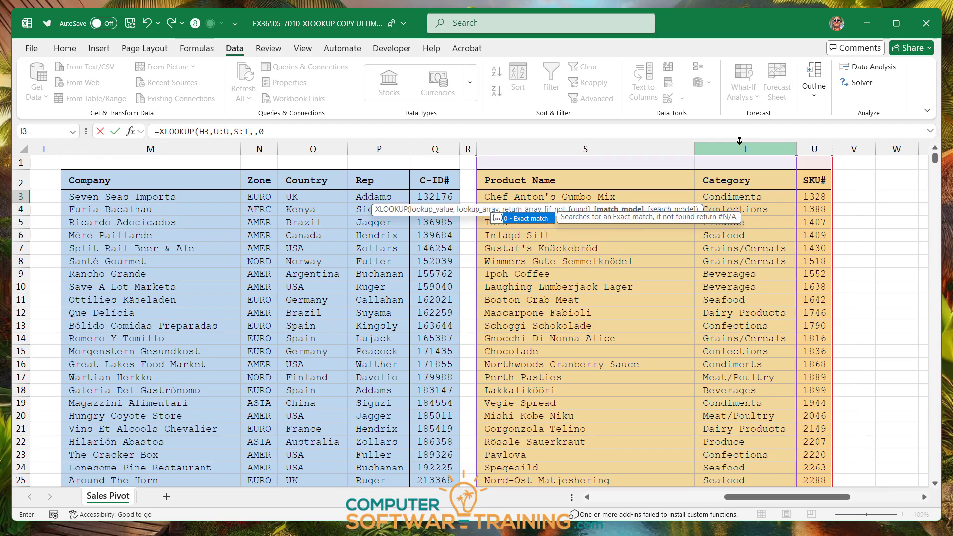
pyautogui.press('Return')
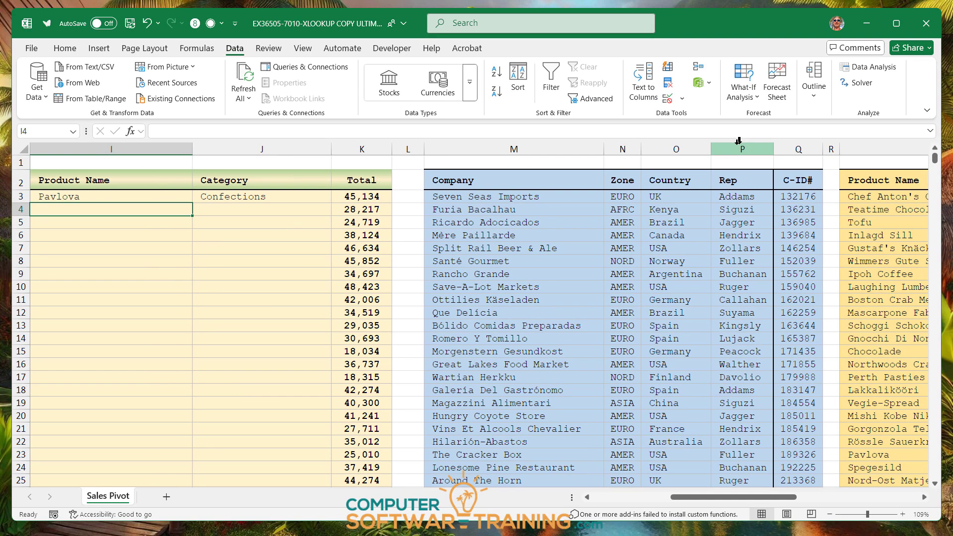
pyautogui.hscroll(-3, 485, 388)
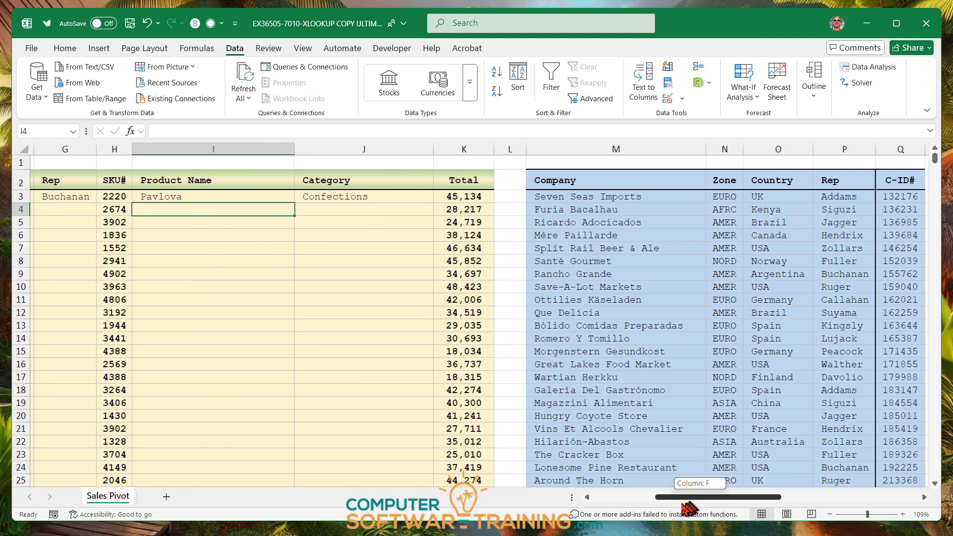